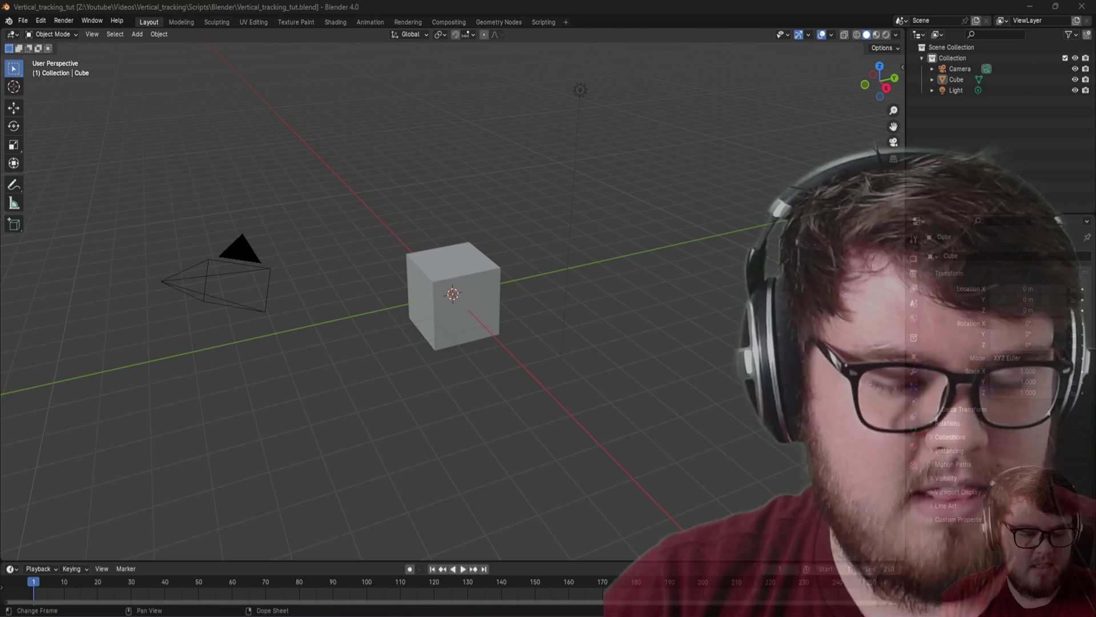
# - Add a VFX Motion Tracking workspace to the project
pyautogui.moveTo(504, 213)
pyautogui.keyDown('shift'); pyautogui.mouseDown(button='middle')
pyautogui.moveTo(538, 214)
pyautogui.moveTo(507, 224)
pyautogui.mouseUp(button='middle'); pyautogui.keyUp('shift')
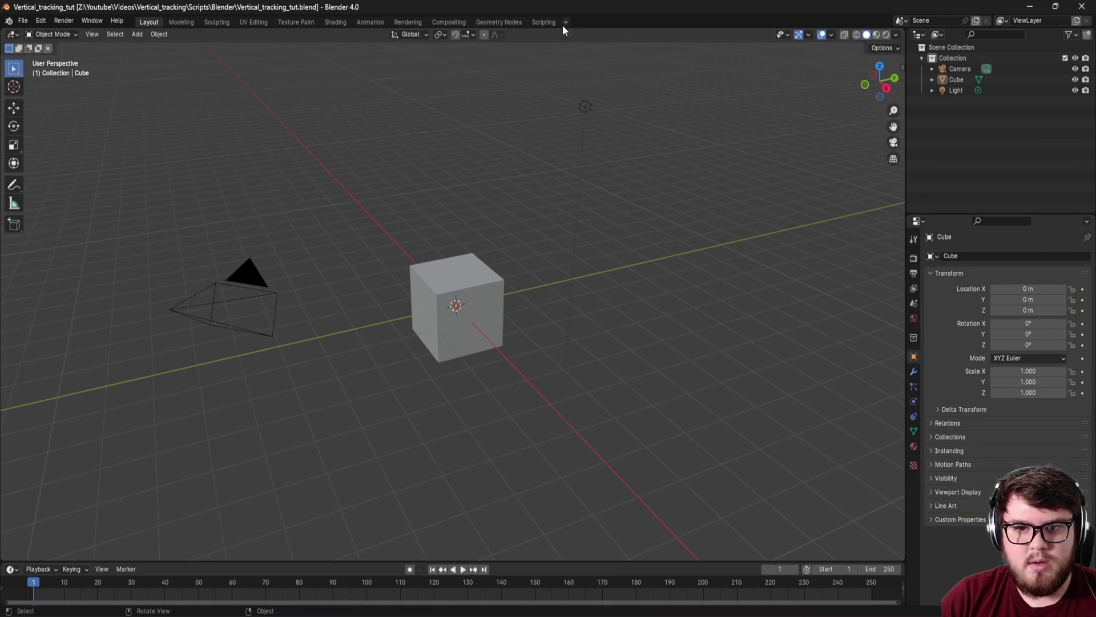
pyautogui.click(565, 22)
pyautogui.moveTo(540, 72)
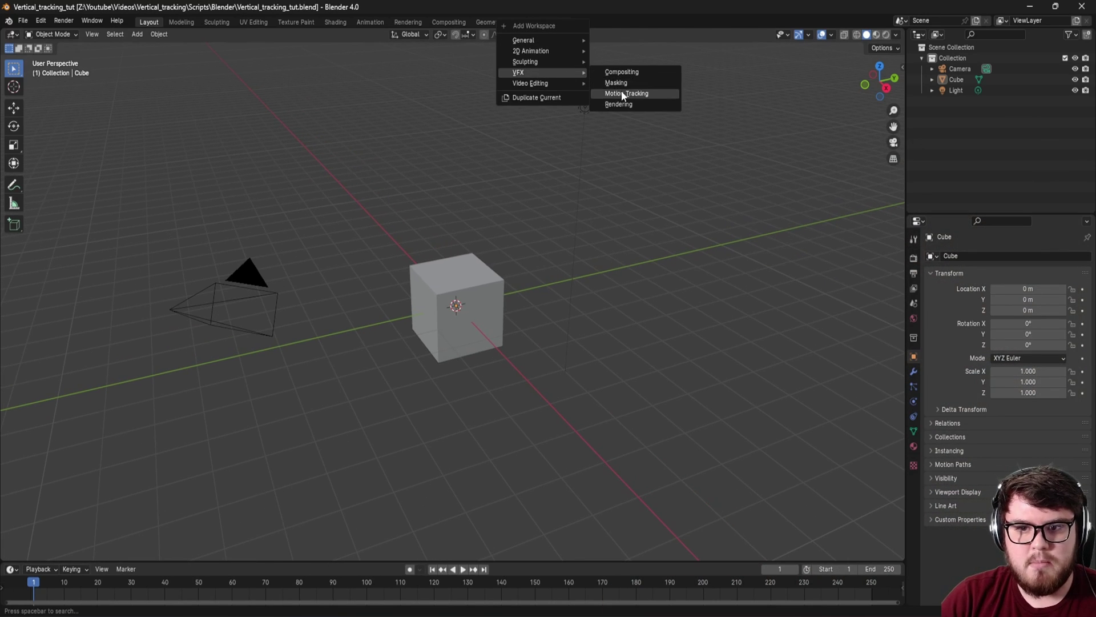
pyautogui.click(622, 92)
pyautogui.moveTo(512, 201); pyautogui.dragTo(475, 132)
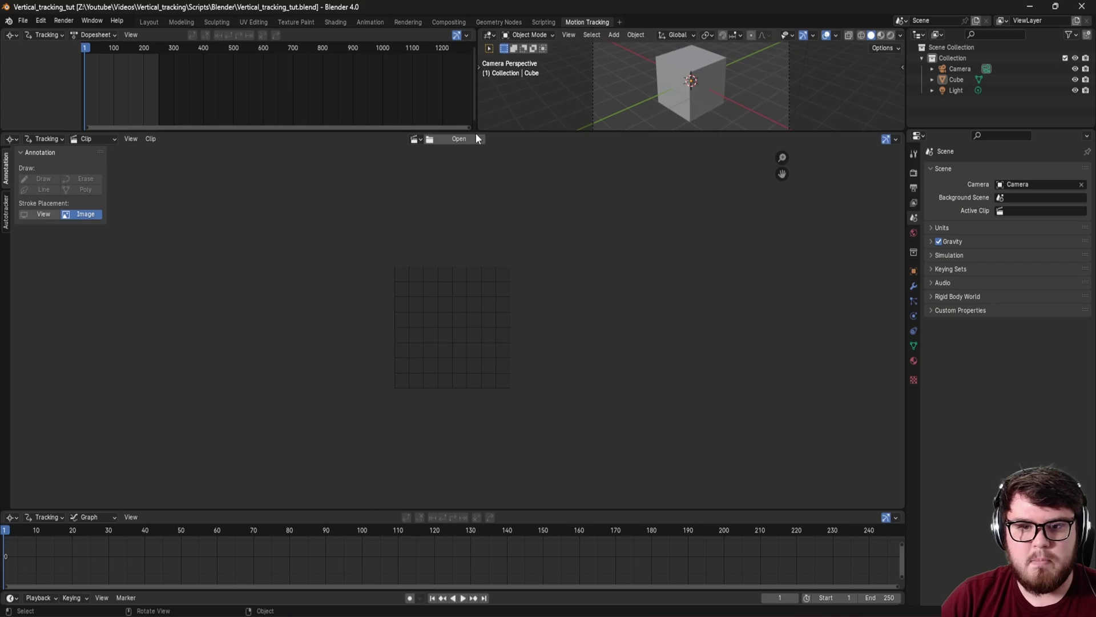
# - Open the full Vertical_tracking_BG PNG sequence from the Image_Sequence footage folder as the movie clip
pyautogui.click(459, 138)
pyautogui.click(337, 202)
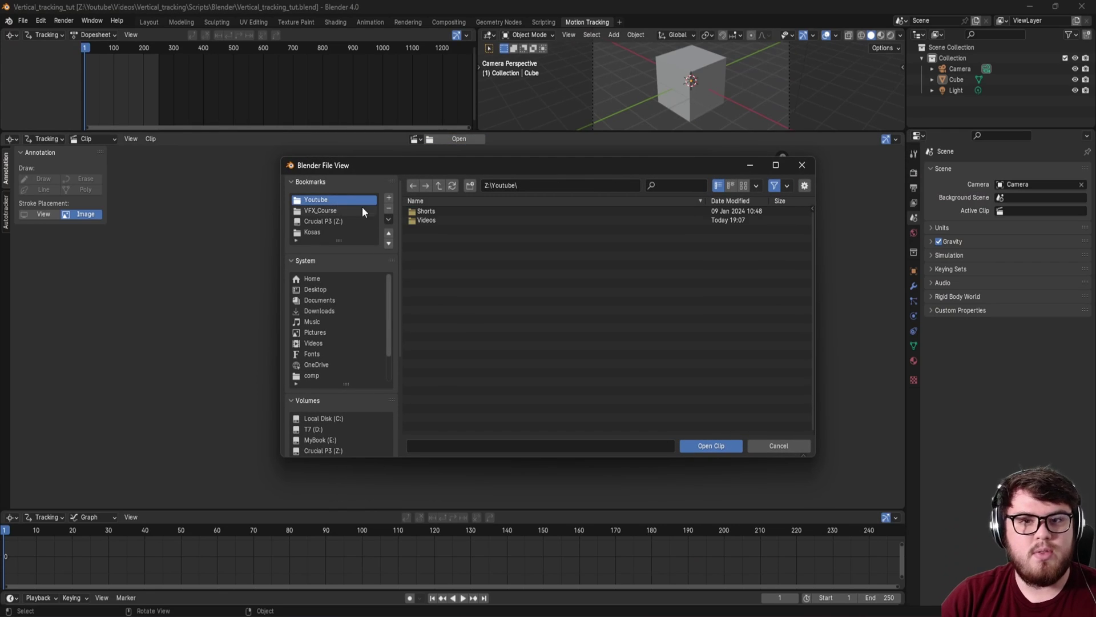
pyautogui.doubleClick(426, 221)
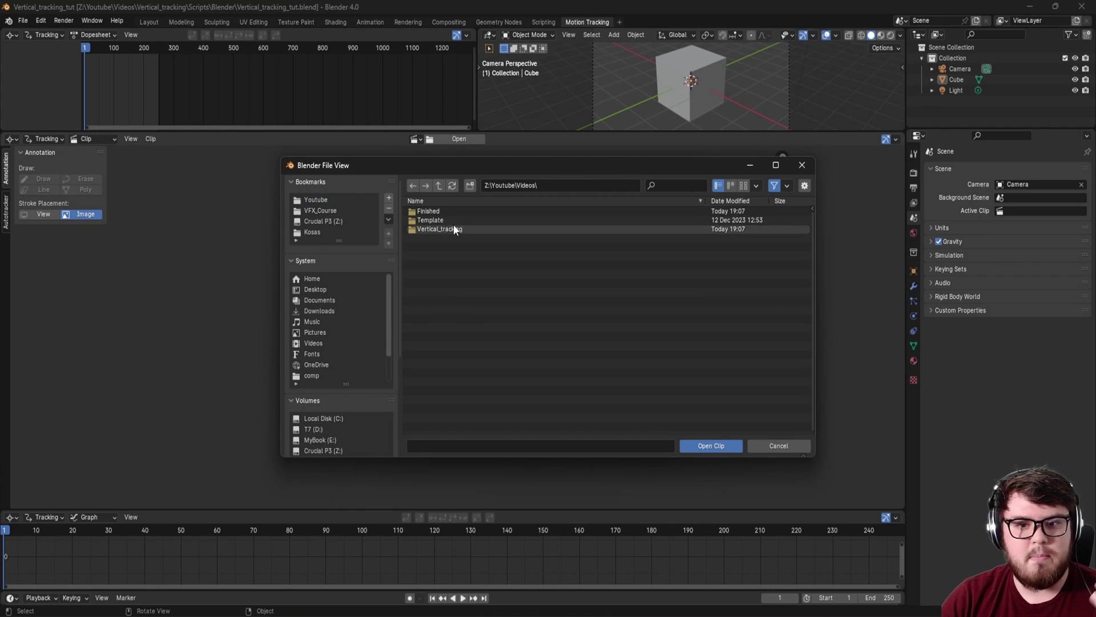
pyautogui.doubleClick(451, 229)
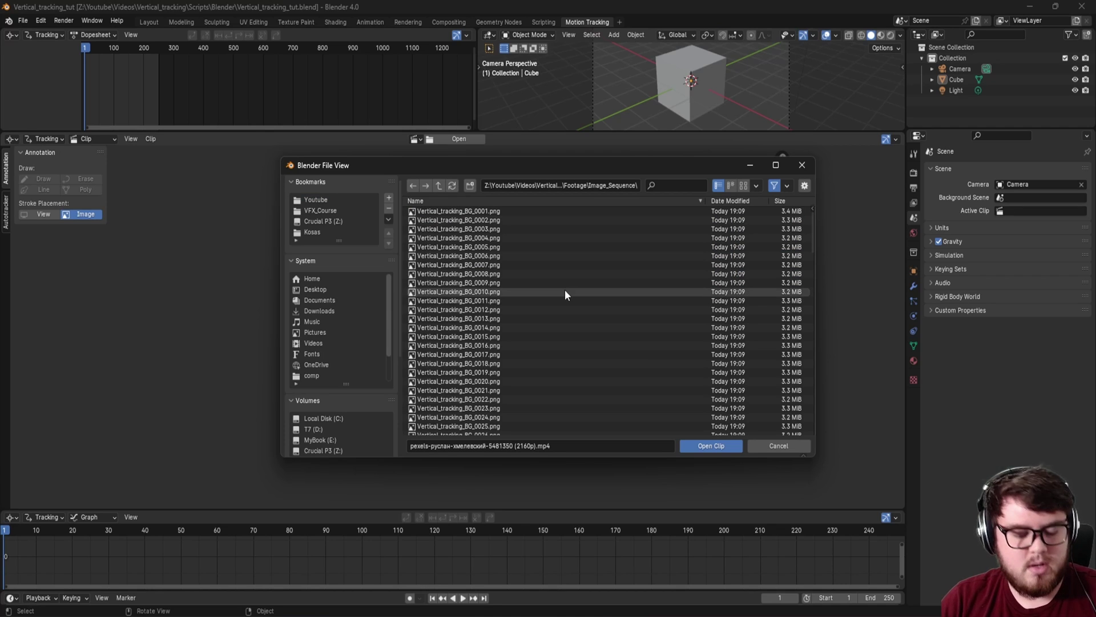
pyautogui.press('a')
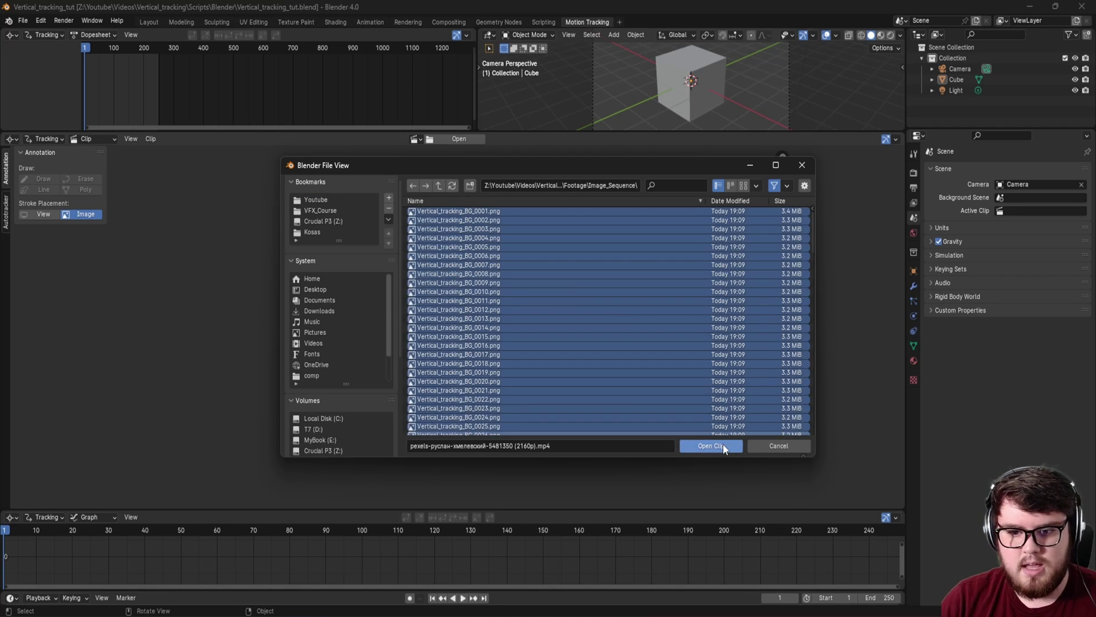
pyautogui.click(711, 446)
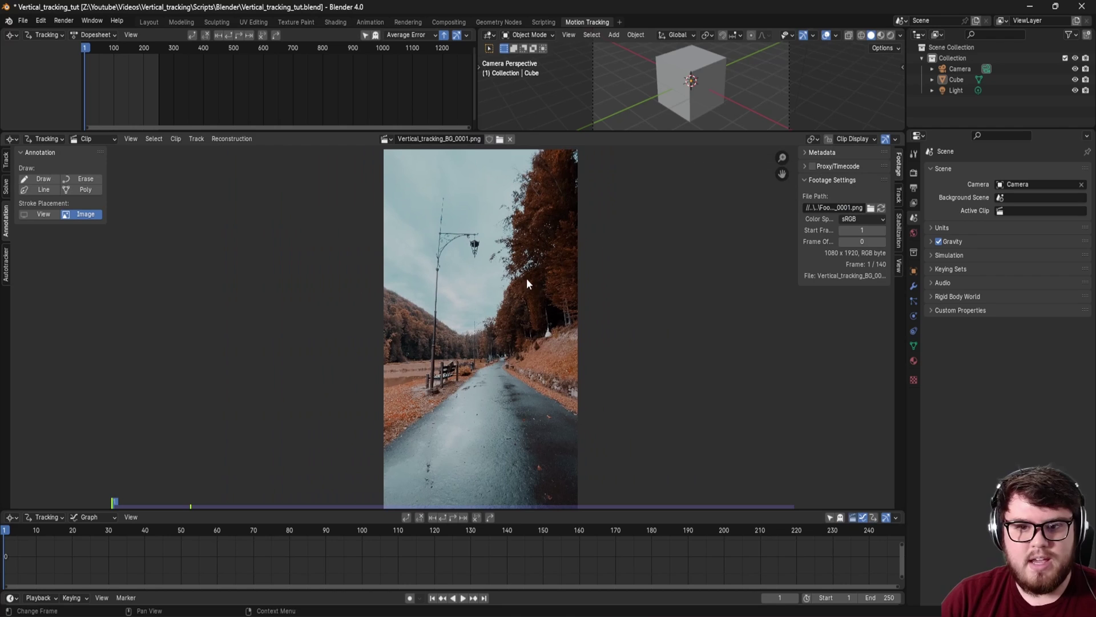
# - Enlarge the clip editor, match the scene frame range to the clip, and prefetch its frames
pyautogui.moveTo(567, 130); pyautogui.dragTo(566, 101)
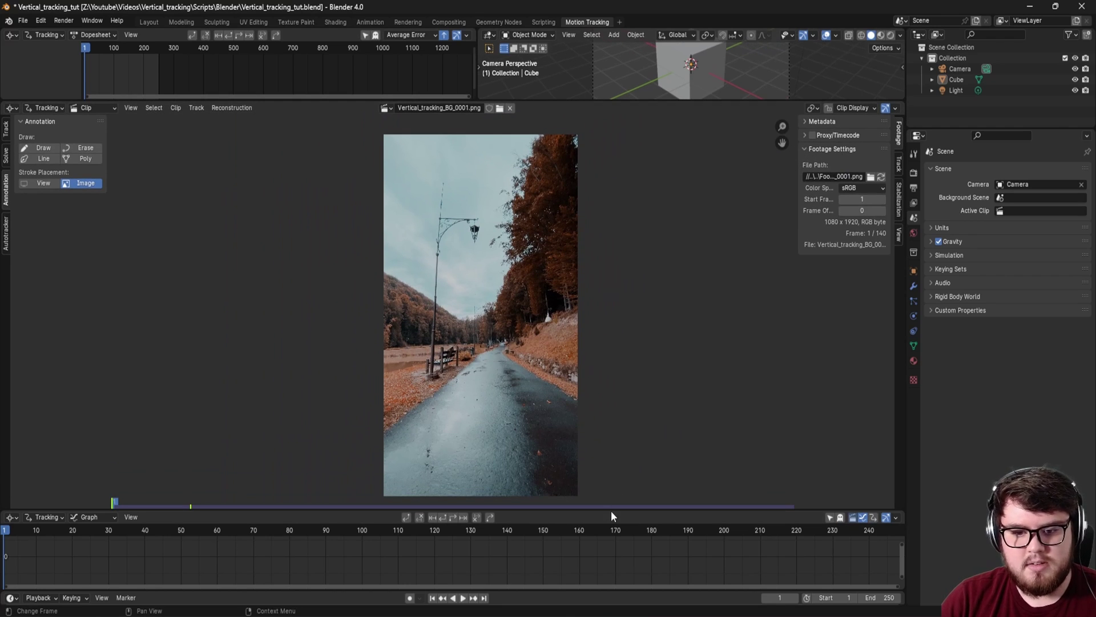
pyautogui.moveTo(611, 510); pyautogui.dragTo(611, 529)
pyautogui.click(6, 130)
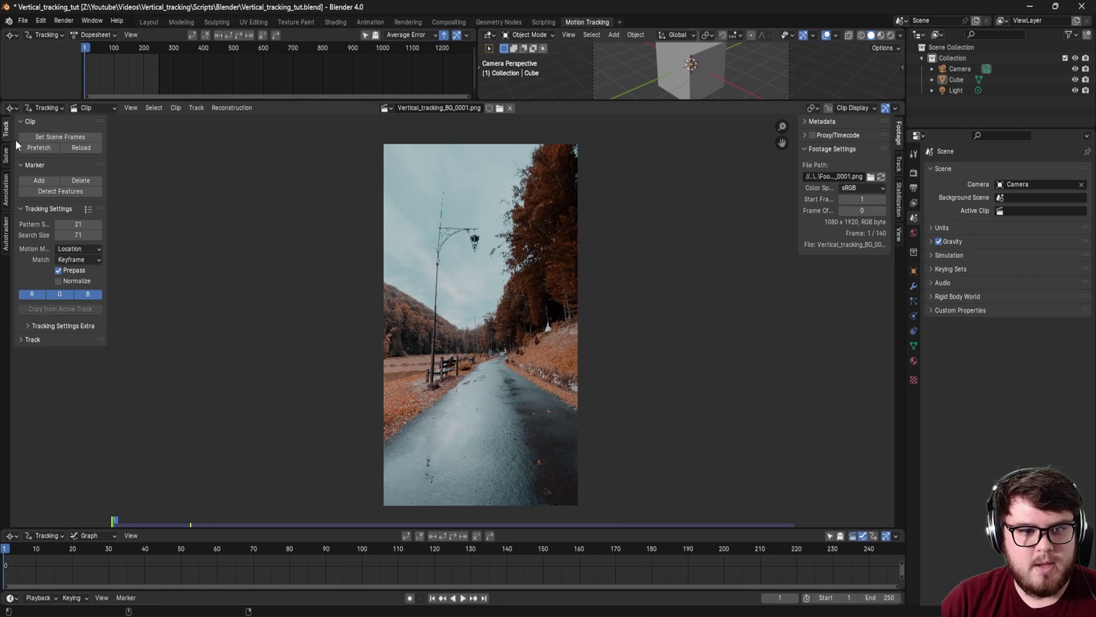
pyautogui.click(48, 138)
pyautogui.click(45, 146)
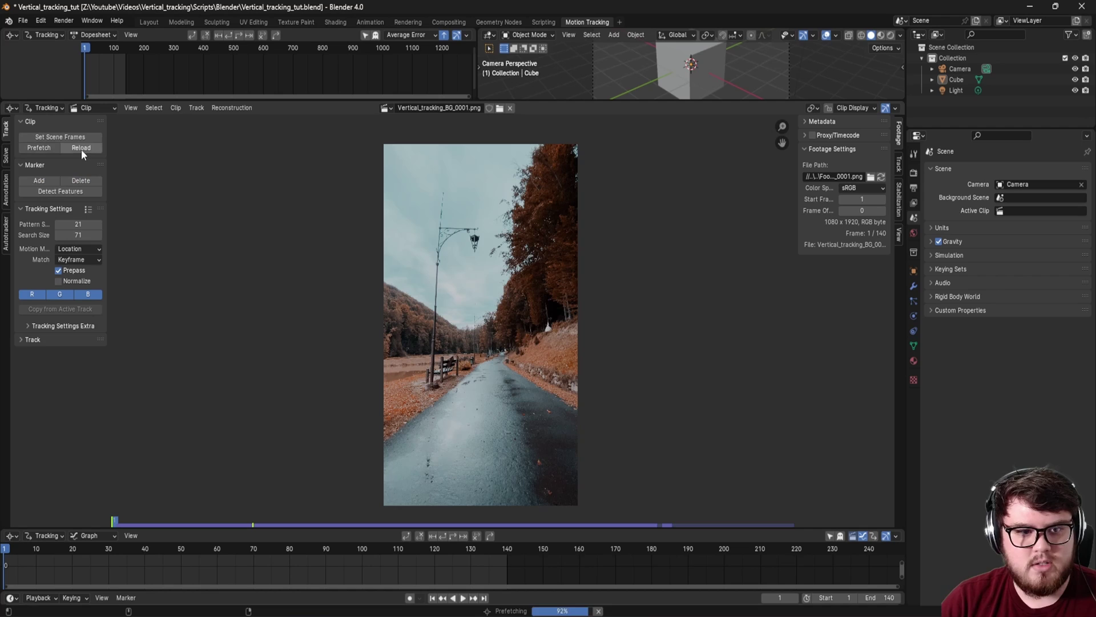
# - Set the scene's color management view transform to Standard
pyautogui.click(914, 172)
pyautogui.click(946, 452)
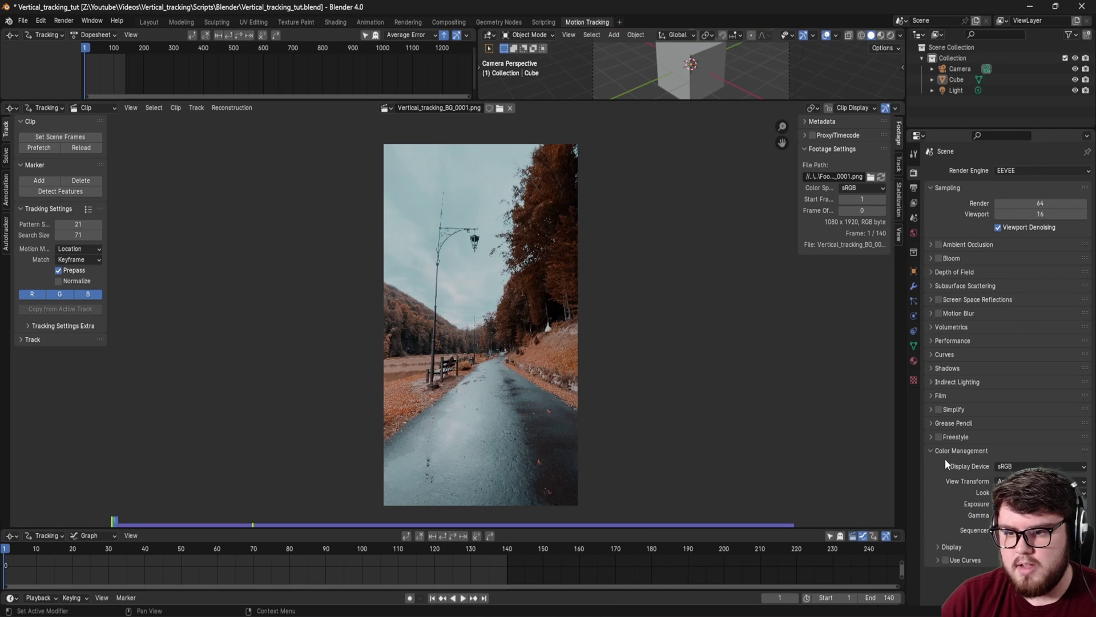
pyautogui.click(1006, 482)
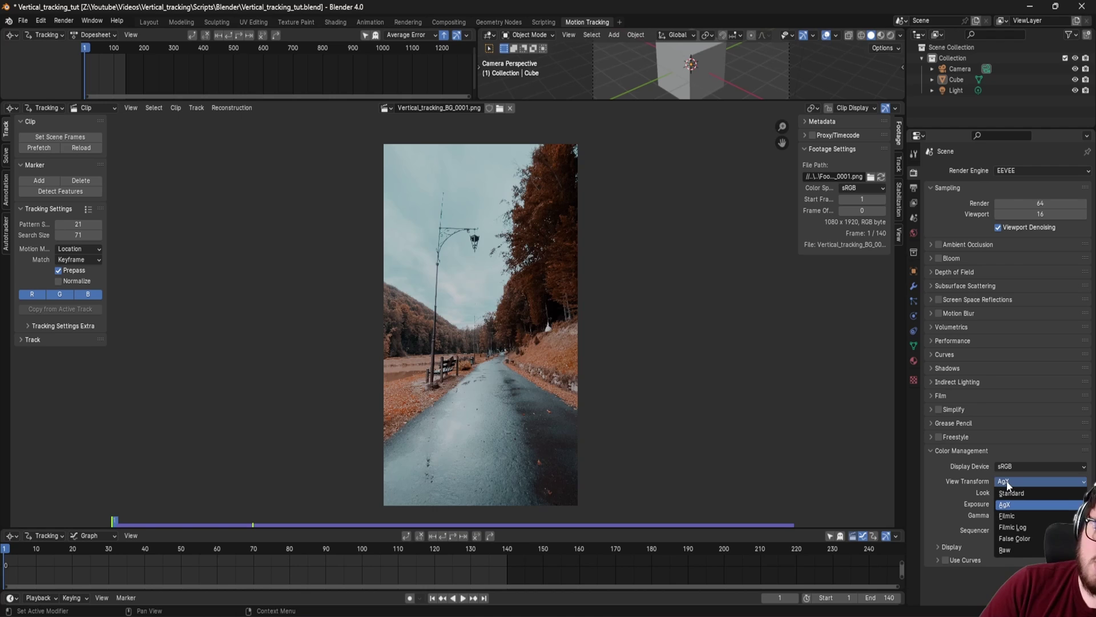
pyautogui.click(1016, 493)
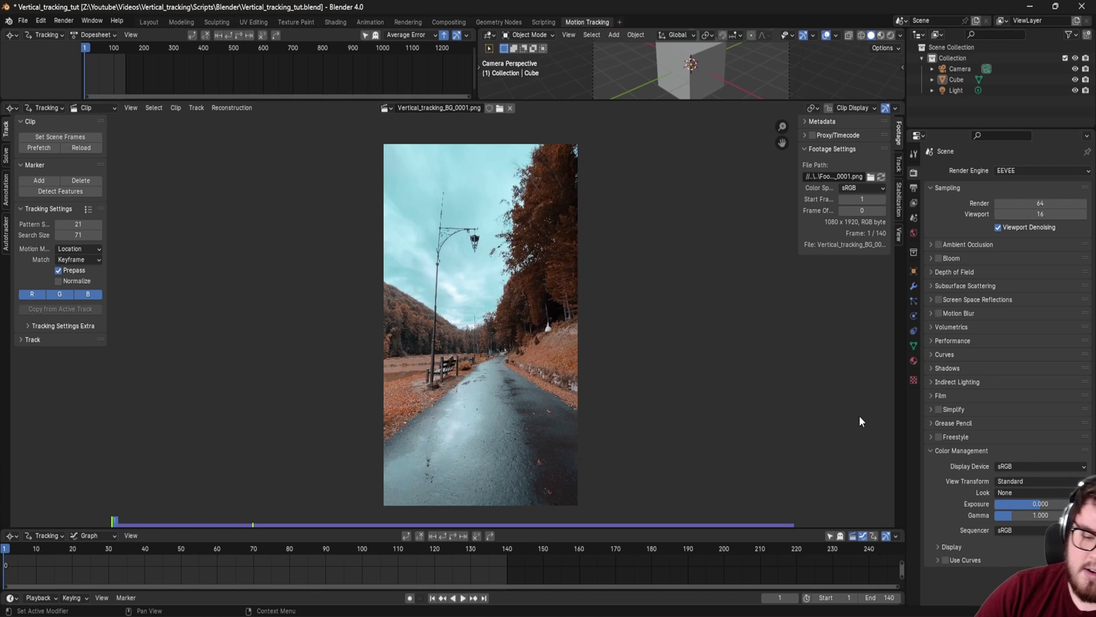
# - Set marker matching to Previous frame with Normalize enabled, and expand the extra tracking settings
pyautogui.moveTo(448, 374); pyautogui.dragTo(458, 380, button='middle')
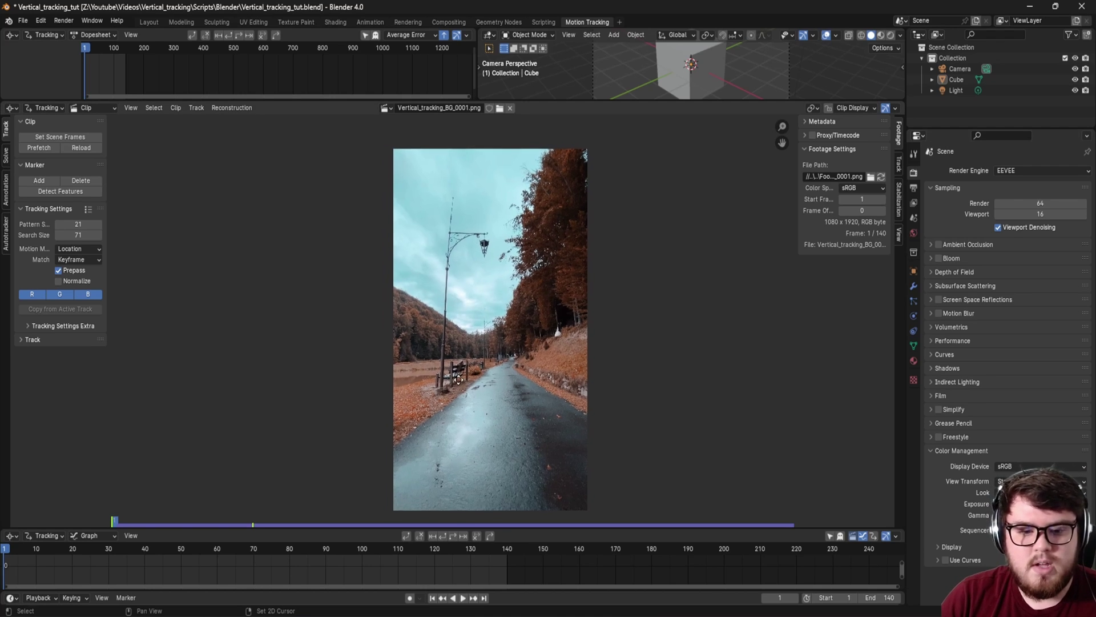
pyautogui.moveTo(9, 552); pyautogui.dragTo(3, 588)
pyautogui.scroll(2, 434, 386)
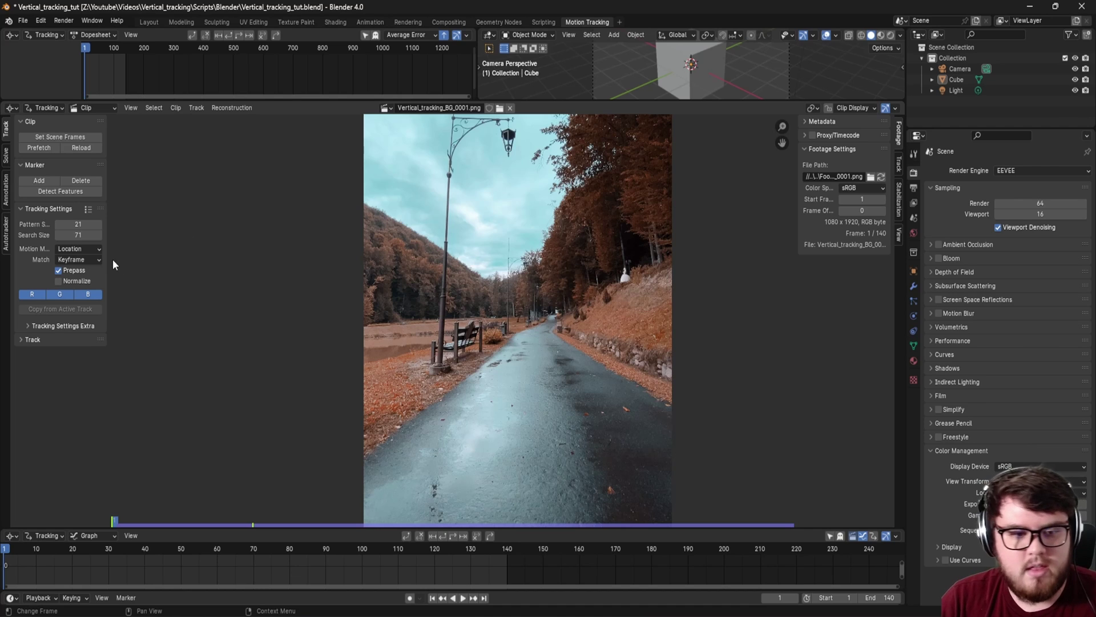
pyautogui.click(90, 260)
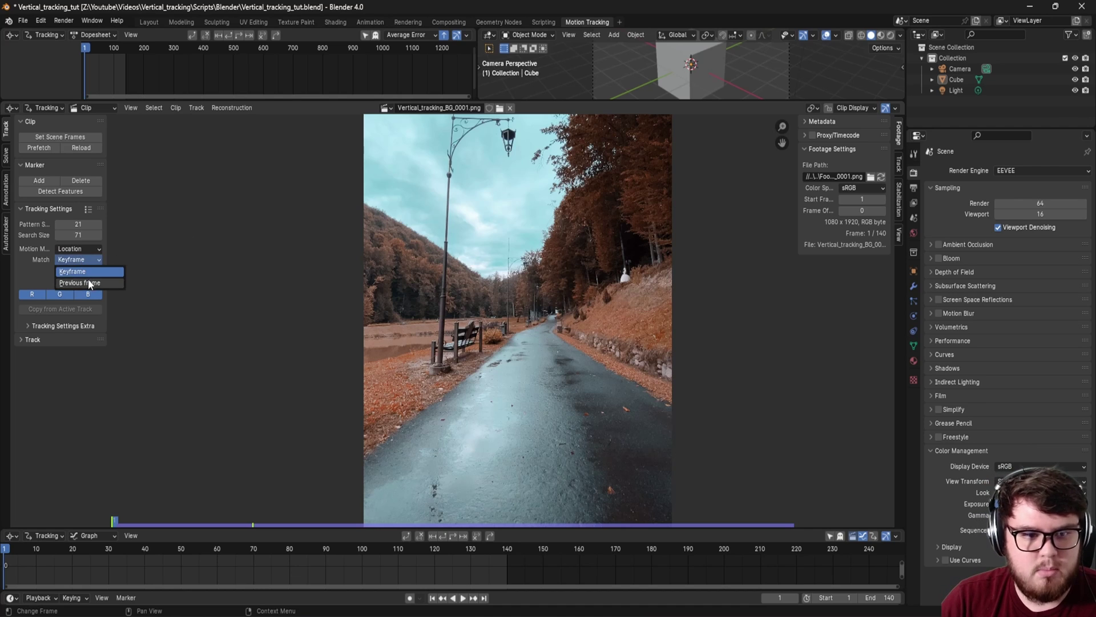
pyautogui.click(88, 281)
pyautogui.click(39, 327)
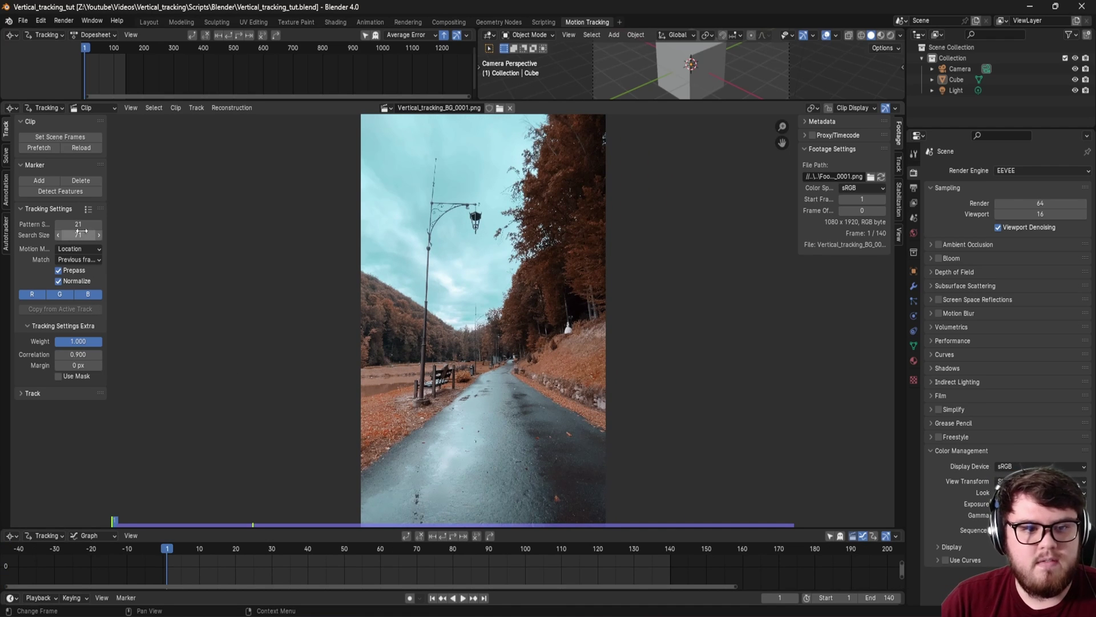
# - Place a tracking marker on the middle of the wet road and turn on the display of marker search areas
pyautogui.keyDown('ctrl'); pyautogui.click(495, 388); pyautogui.keyUp('ctrl')
pyautogui.scroll(4, 520, 434)
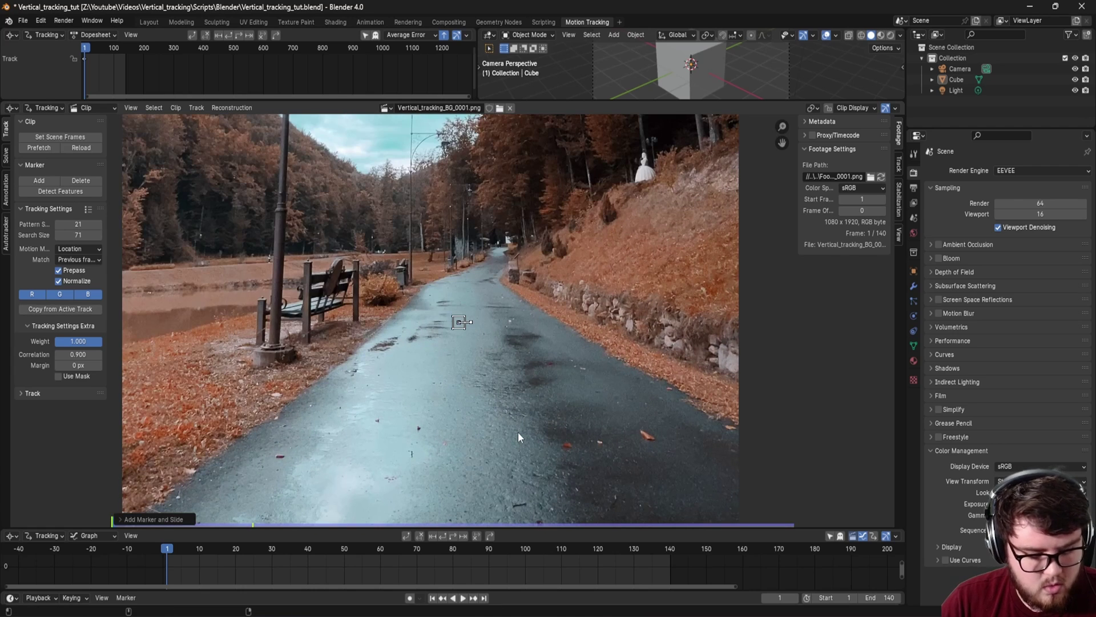
pyautogui.hotkey('alt', 's')
pyautogui.scroll(4, 446, 330)
pyautogui.scroll(-3, 511, 301)
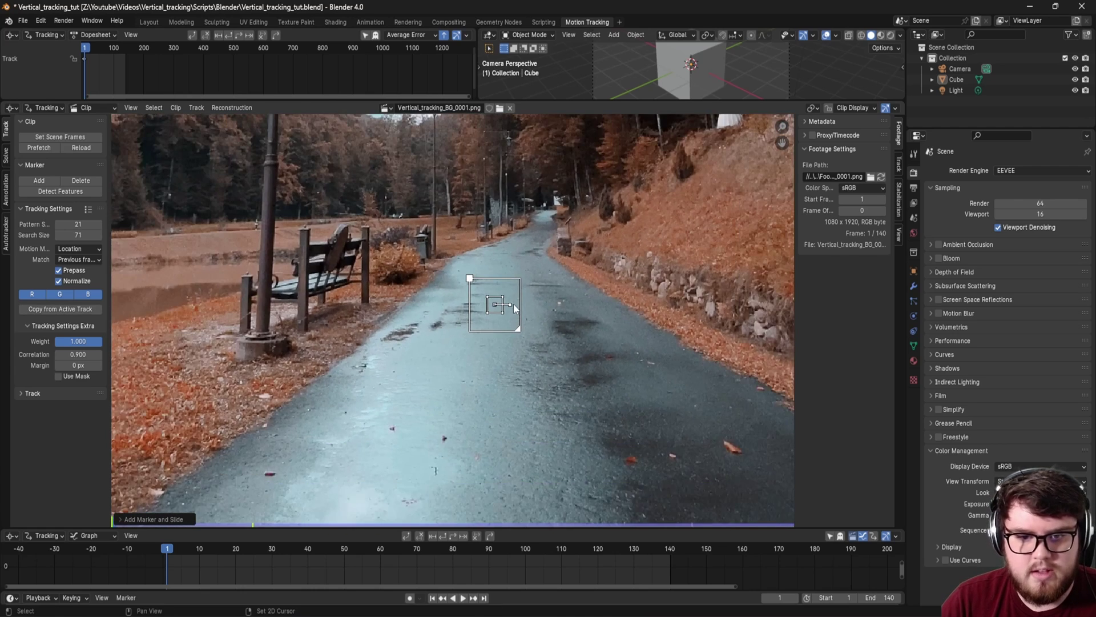
# - Delete the single trial marker from the road
pyautogui.moveTo(513, 304); pyautogui.dragTo(492, 340, button='middle')
pyautogui.press('x')
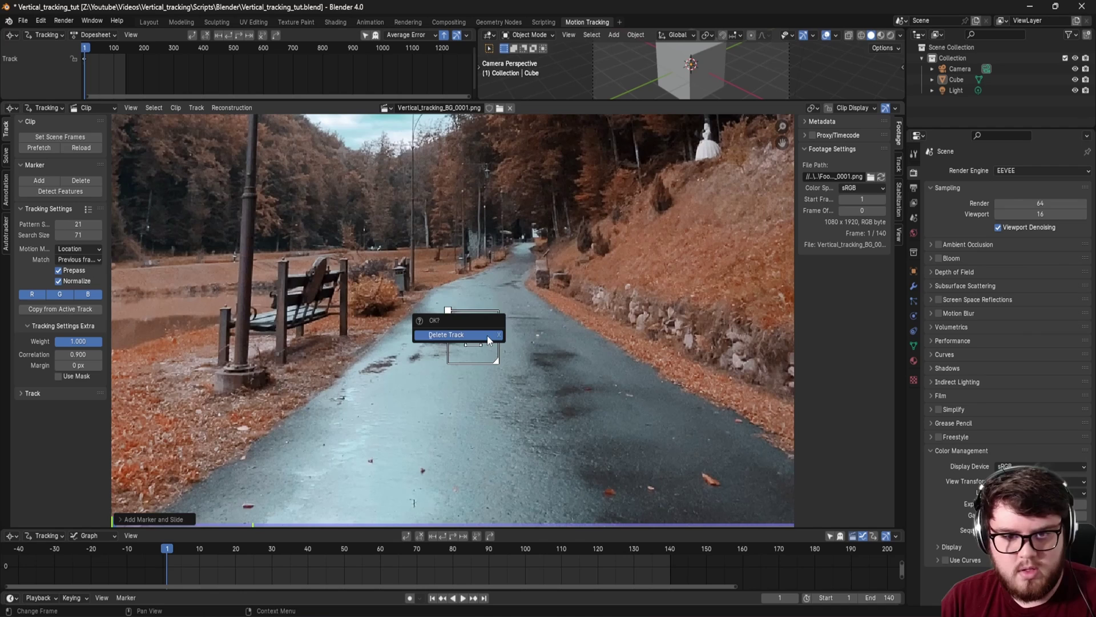
pyautogui.click(488, 337)
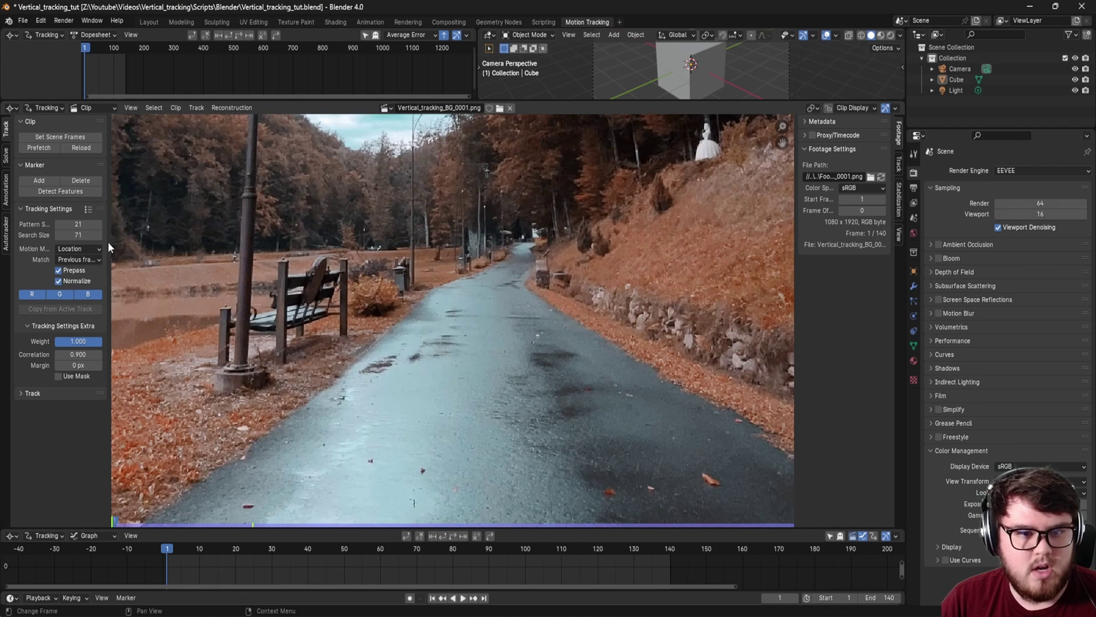
# - Widen the tracking settings sidebar and detect features across the whole first frame, expanding the operation's settings
pyautogui.moveTo(110, 242); pyautogui.dragTo(161, 249)
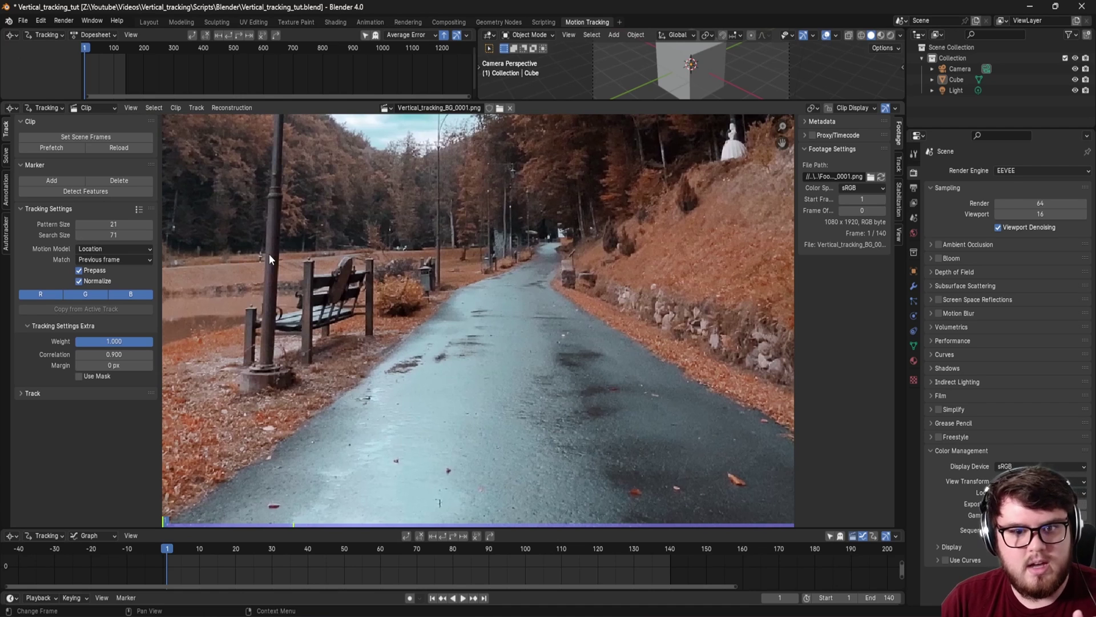
pyautogui.scroll(-3, 269, 254)
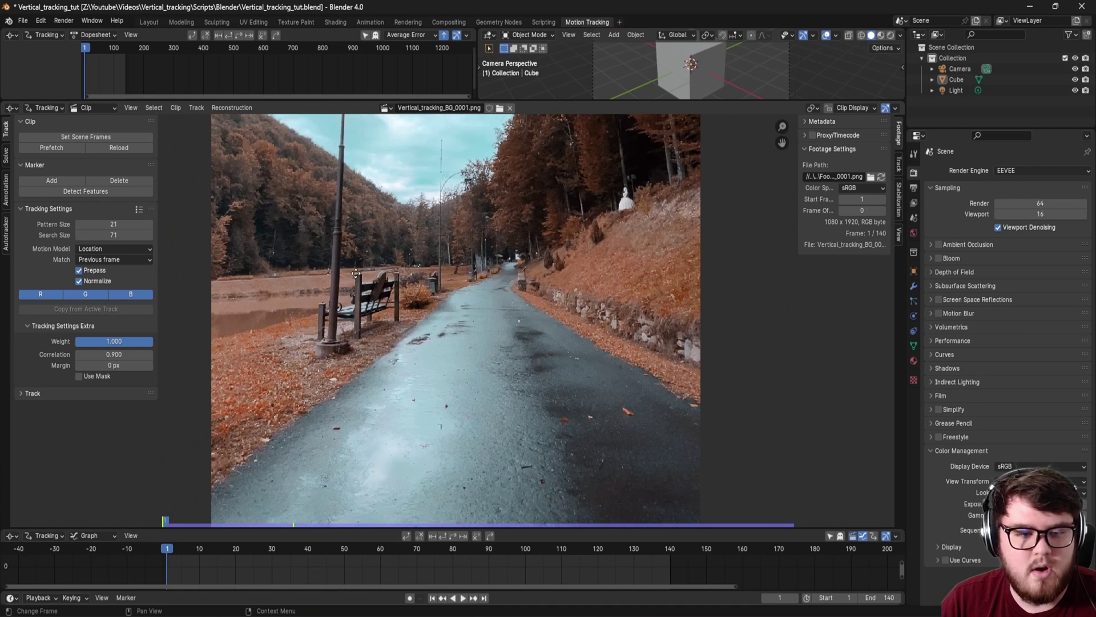
pyautogui.moveTo(355, 273); pyautogui.dragTo(374, 285, button='middle')
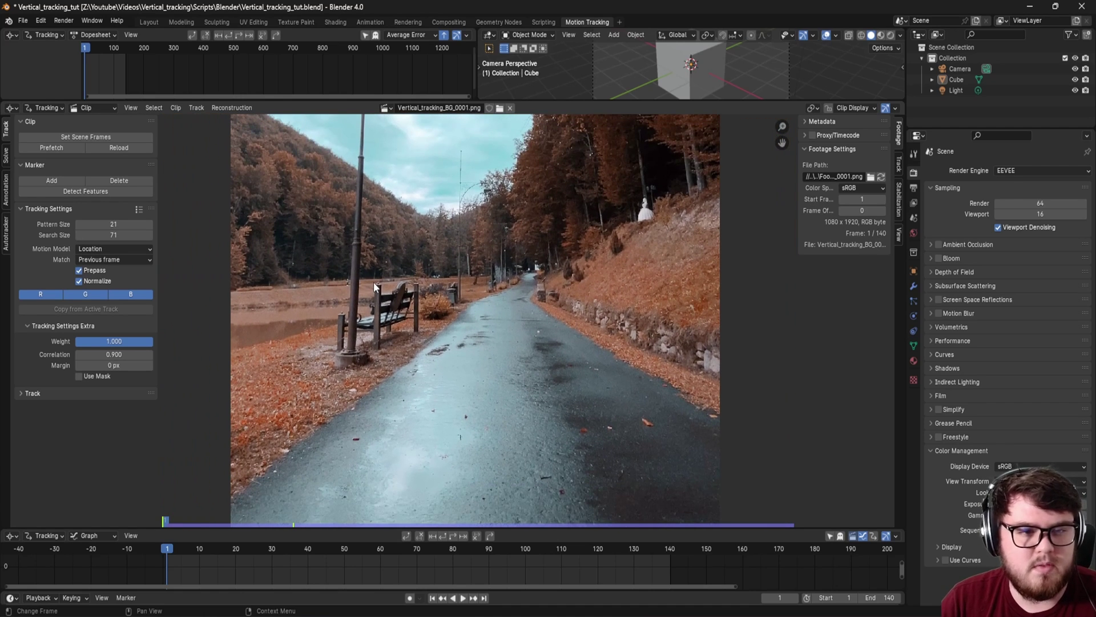
pyautogui.click(109, 191)
pyautogui.click(188, 519)
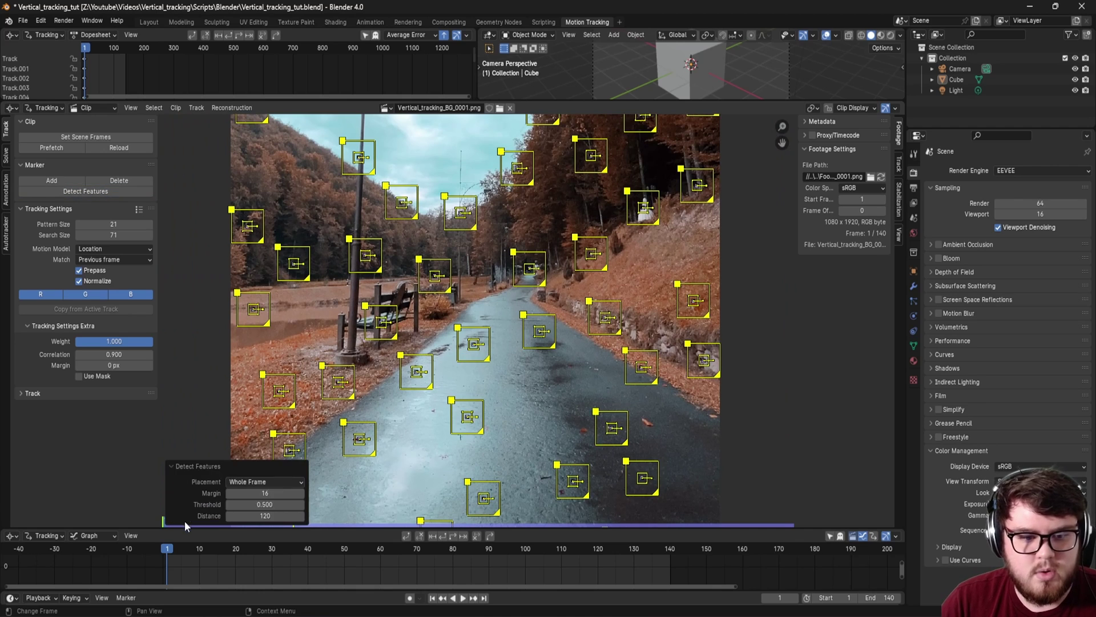
# - Set the feature detection threshold to 0.01 and the distance to 80
pyautogui.doubleClick(267, 505)
pyautogui.write('.01')
pyautogui.press('Return')
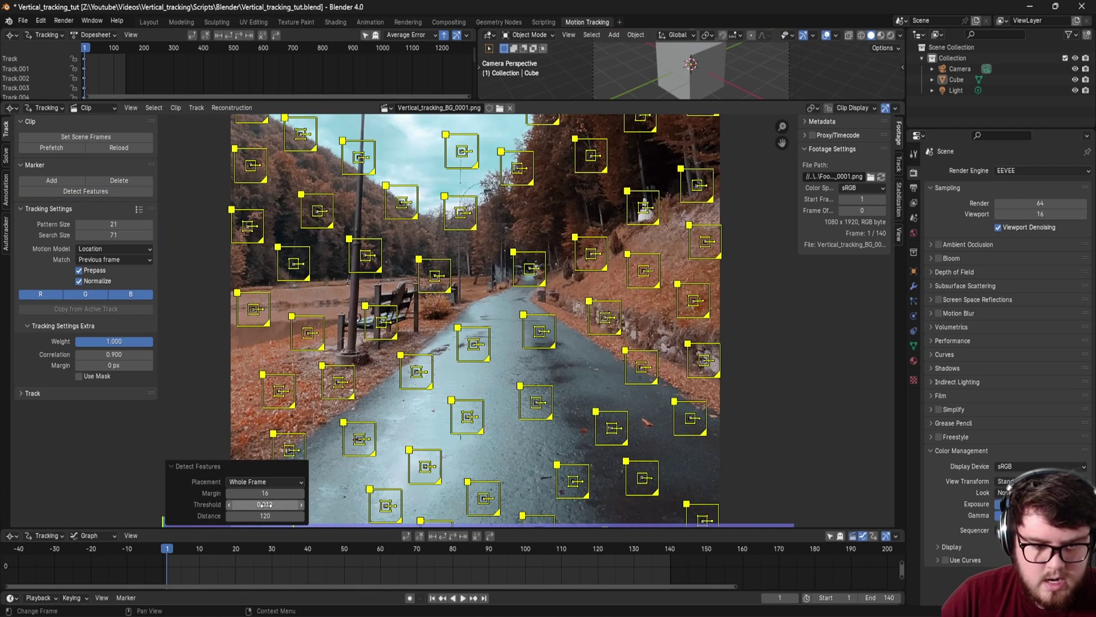
pyautogui.doubleClick(271, 515)
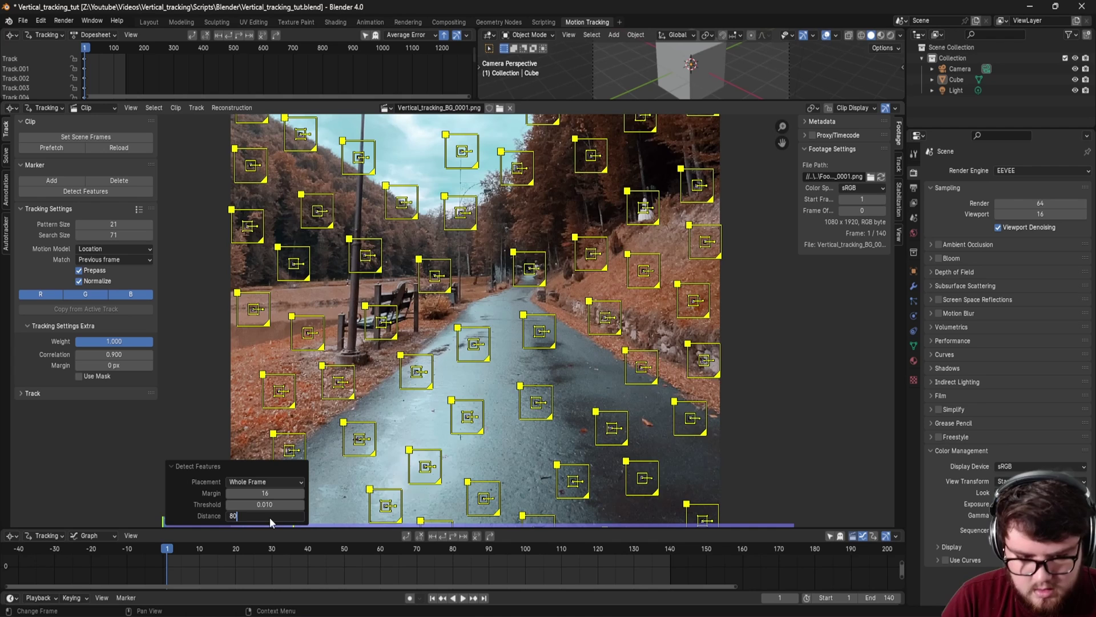
pyautogui.write('80')
pyautogui.press('Return')
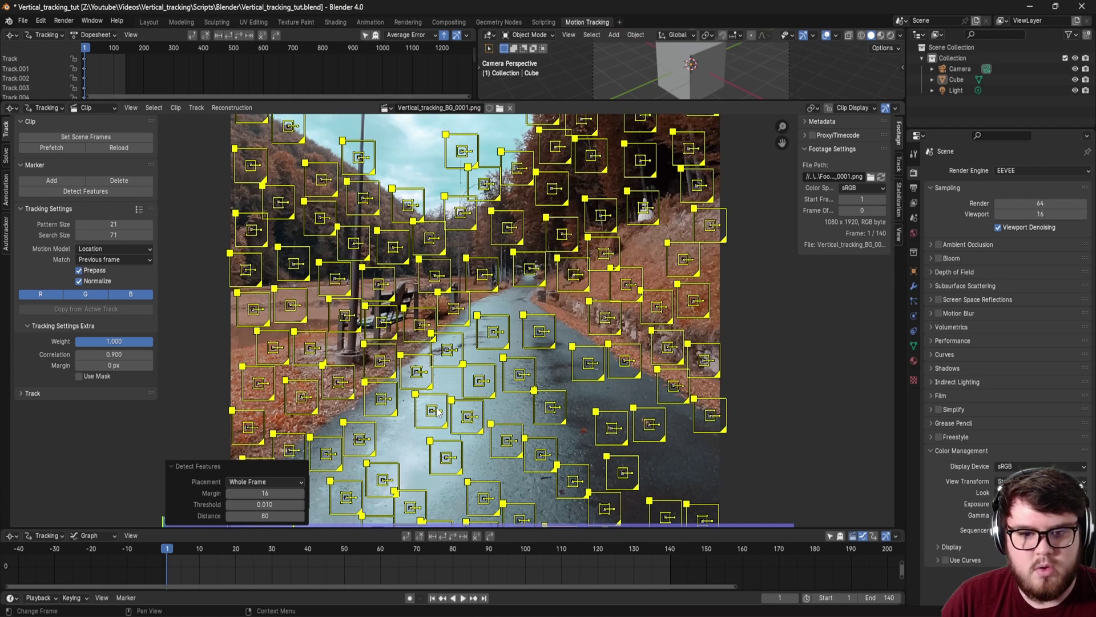
# - Track all the detected markers forward through the clip to frame 140
pyautogui.scroll(-3, 438, 411)
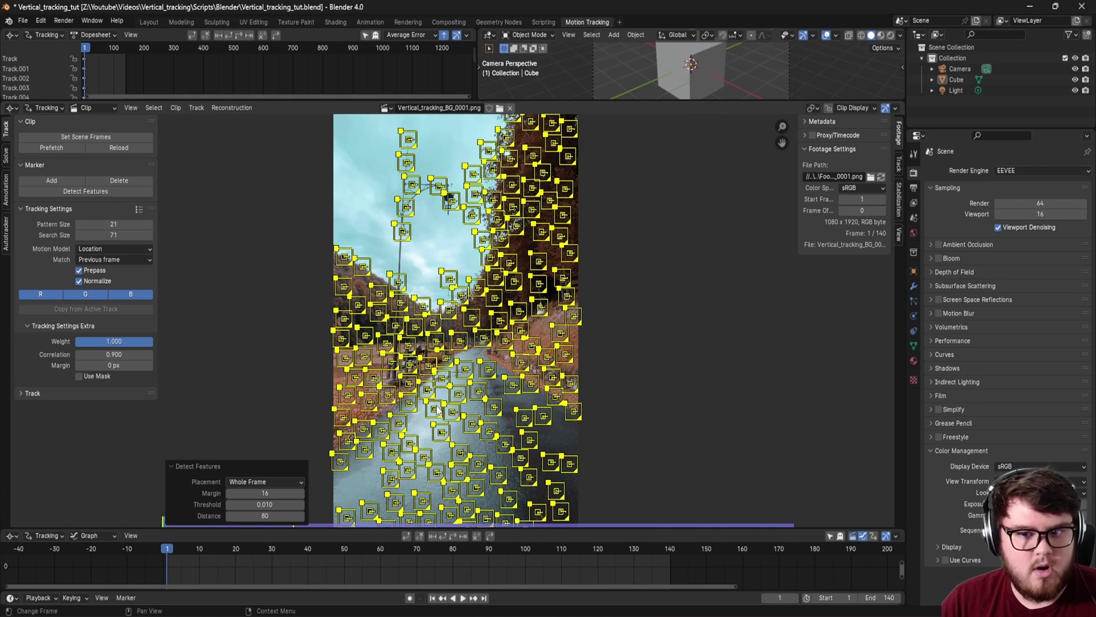
pyautogui.moveTo(475, 285); pyautogui.dragTo(443, 314, button='middle')
pyautogui.click(453, 535)
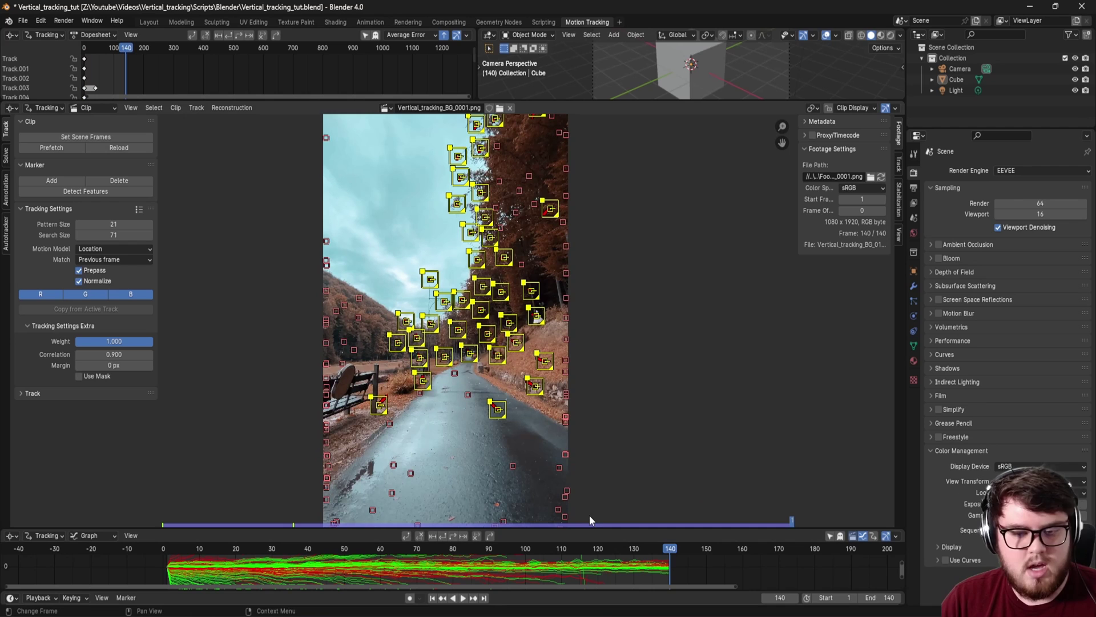
# - Detect features again on frame 140, track them backward to frame 1, and scrub the clip to check the tracks
pyautogui.click(91, 191)
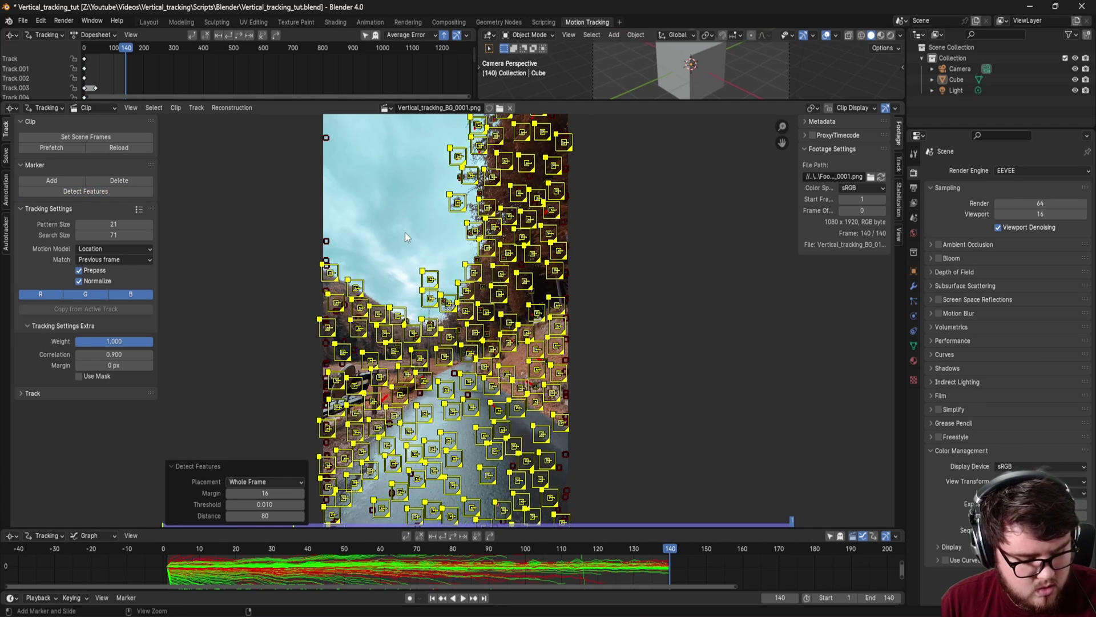
pyautogui.hotkey('shift', 'ctrl', 't')
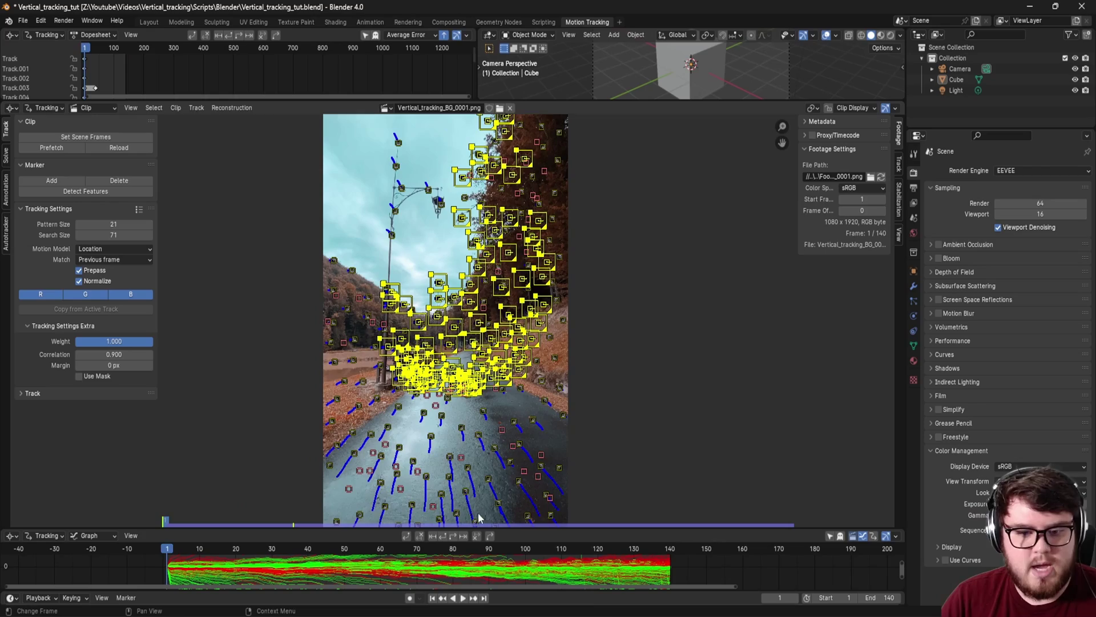
pyautogui.moveTo(417, 551); pyautogui.dragTo(174, 565)
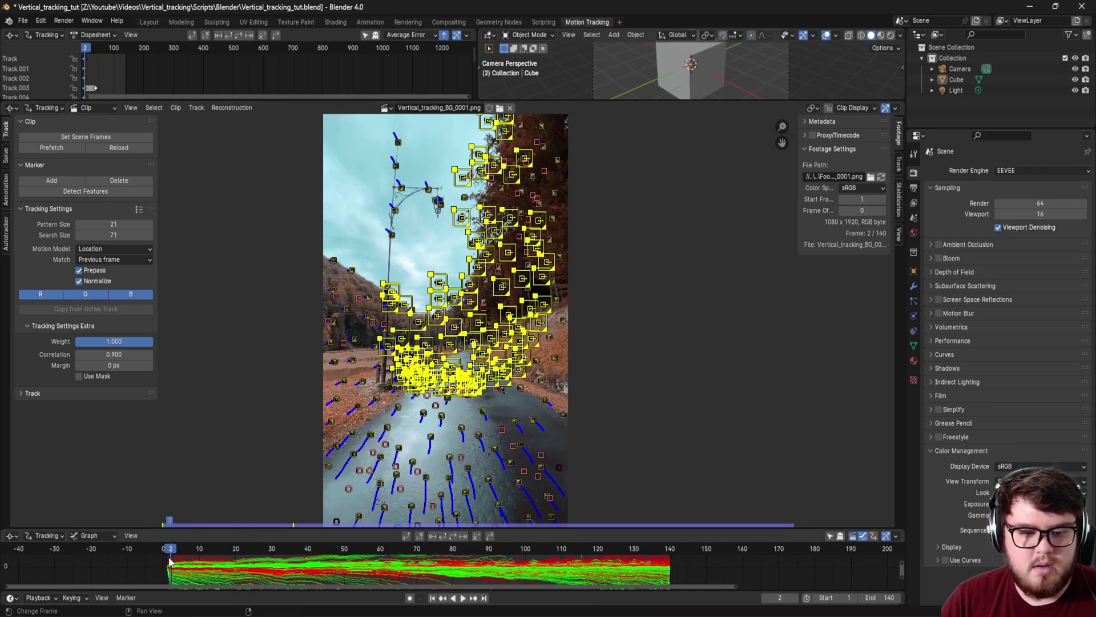
pyautogui.moveTo(242, 574); pyautogui.dragTo(416, 568)
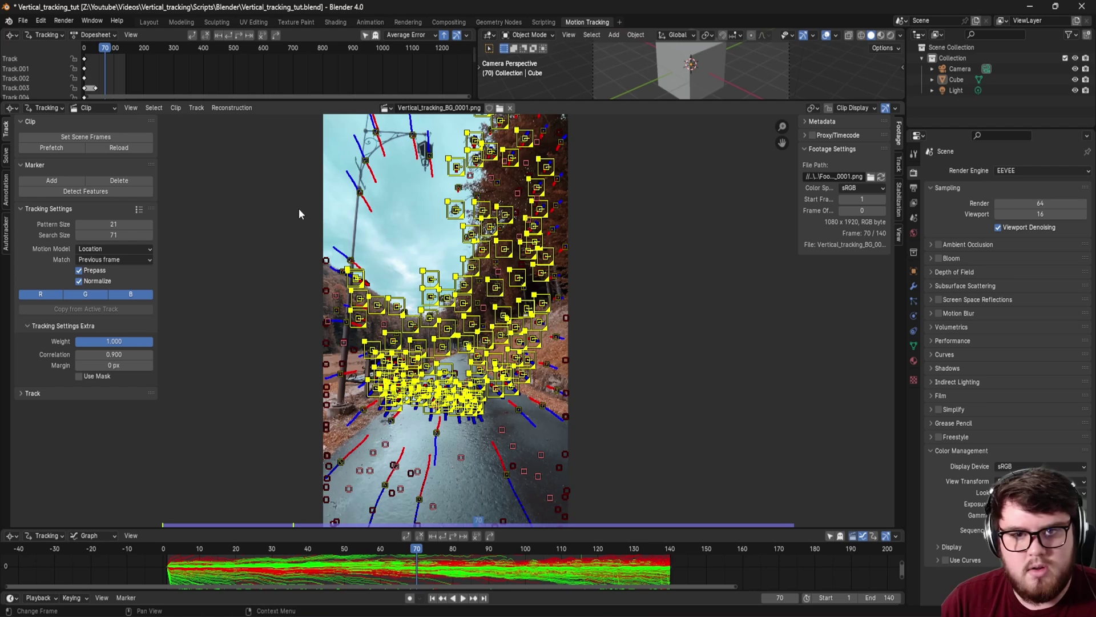
# - Detect features on frame 70, track them forward to frame 140 and backward to frame 1, and play the clip to check them
pyautogui.click(117, 191)
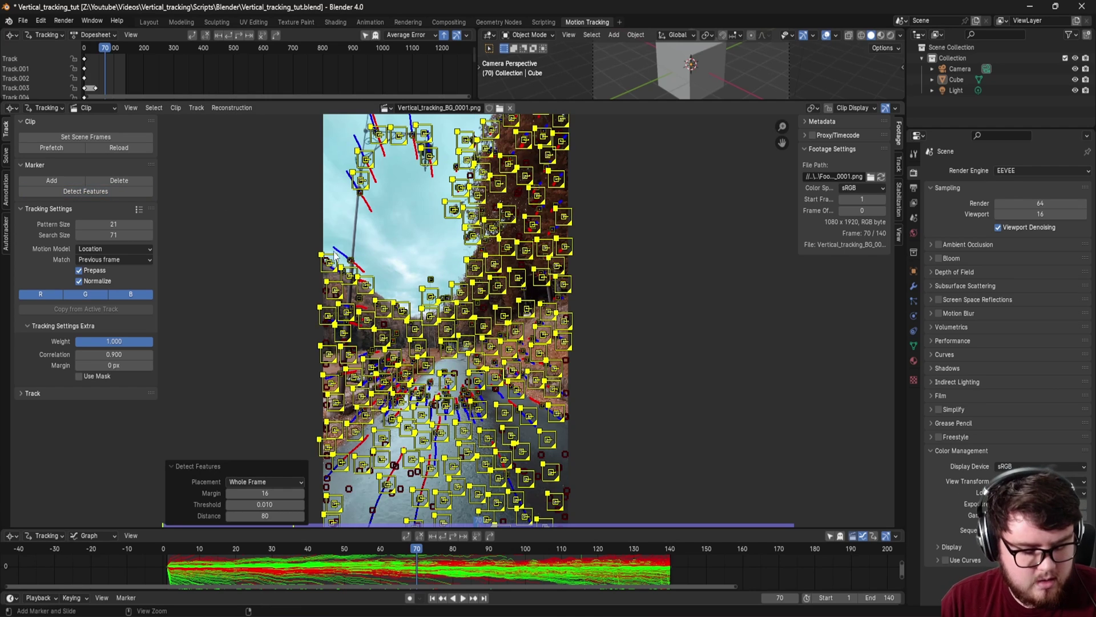
pyautogui.click(459, 536)
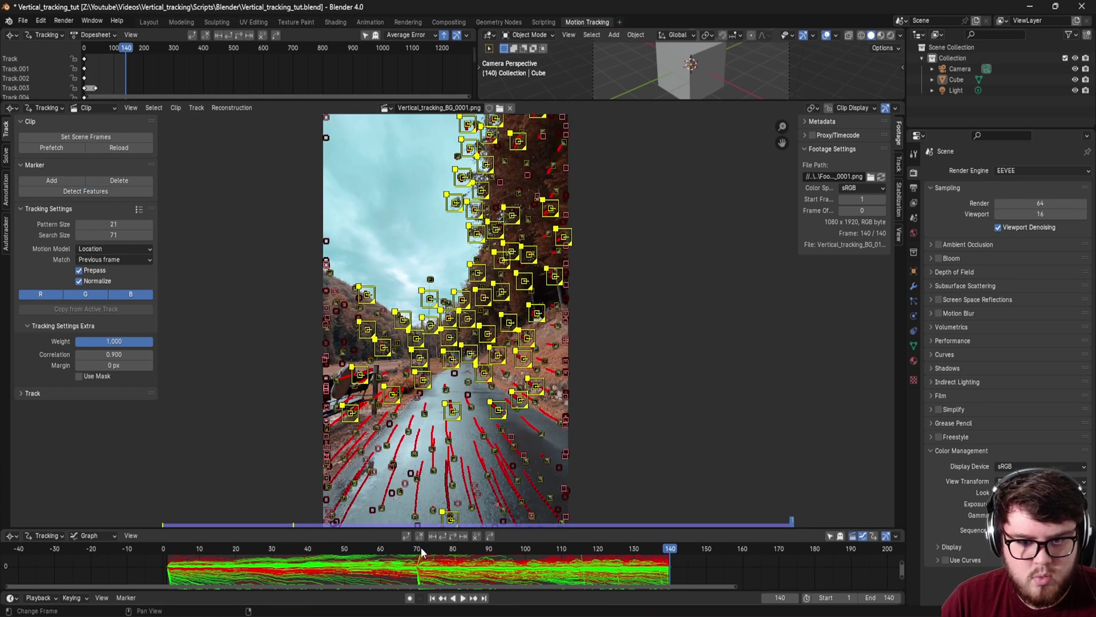
pyautogui.click(417, 551)
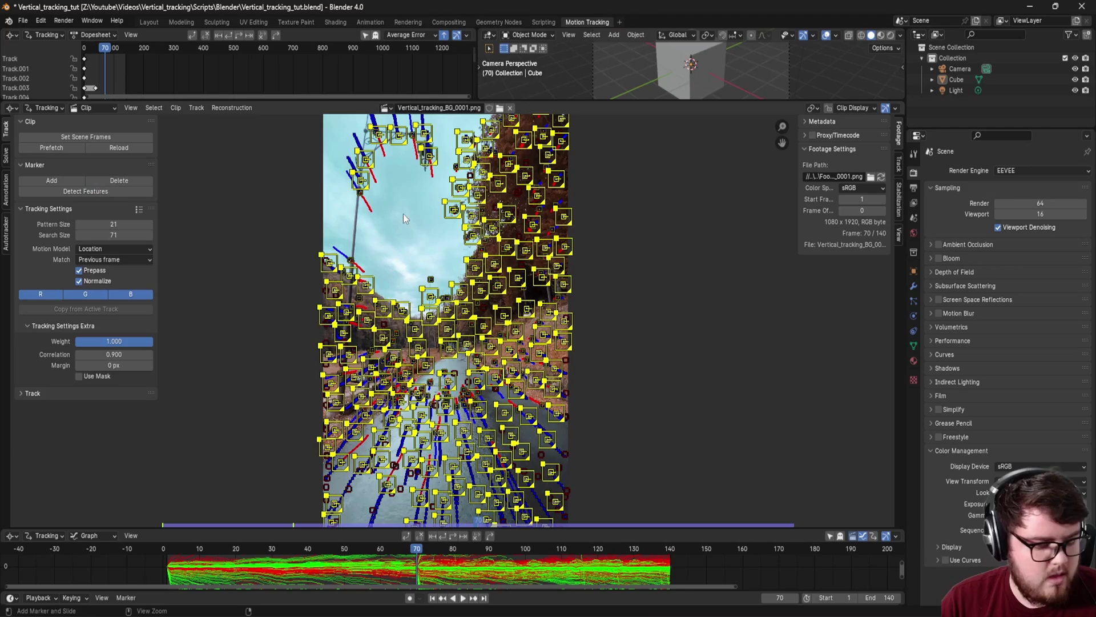
pyautogui.hotkey('shift', 'ctrl', 't')
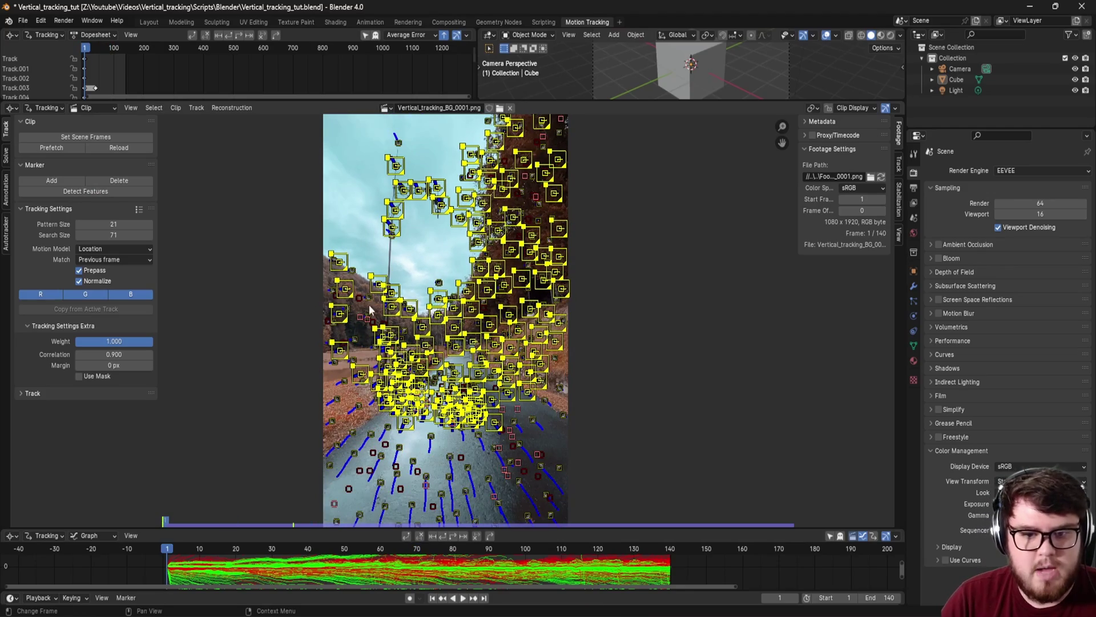
pyautogui.press('space')
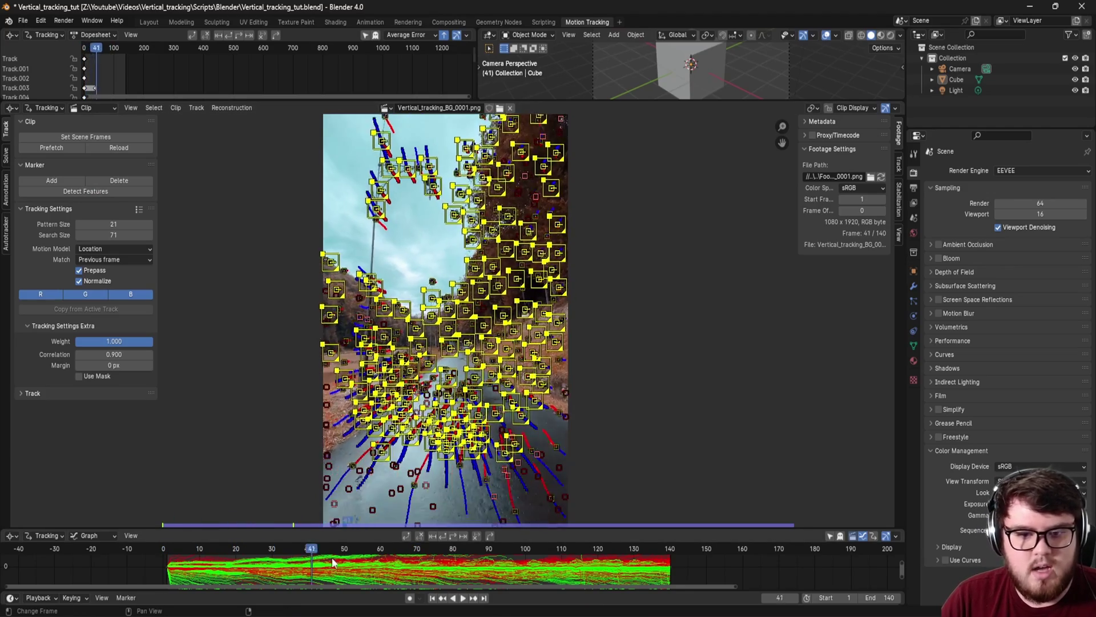
pyautogui.moveTo(345, 573); pyautogui.dragTo(319, 579)
# - Enlarge the tracking graph and delete the outlier curve with the sharp vertical drop near frame 116
pyautogui.moveTo(370, 528); pyautogui.dragTo(369, 360)
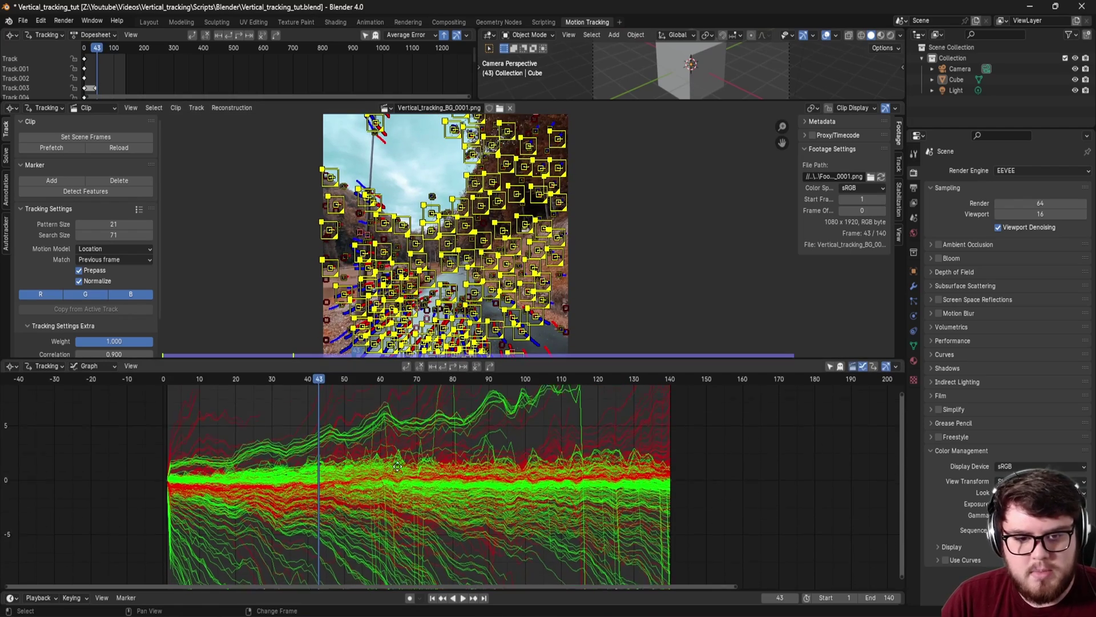
pyautogui.scroll(-2, 423, 442)
pyautogui.scroll(-3, 423, 442)
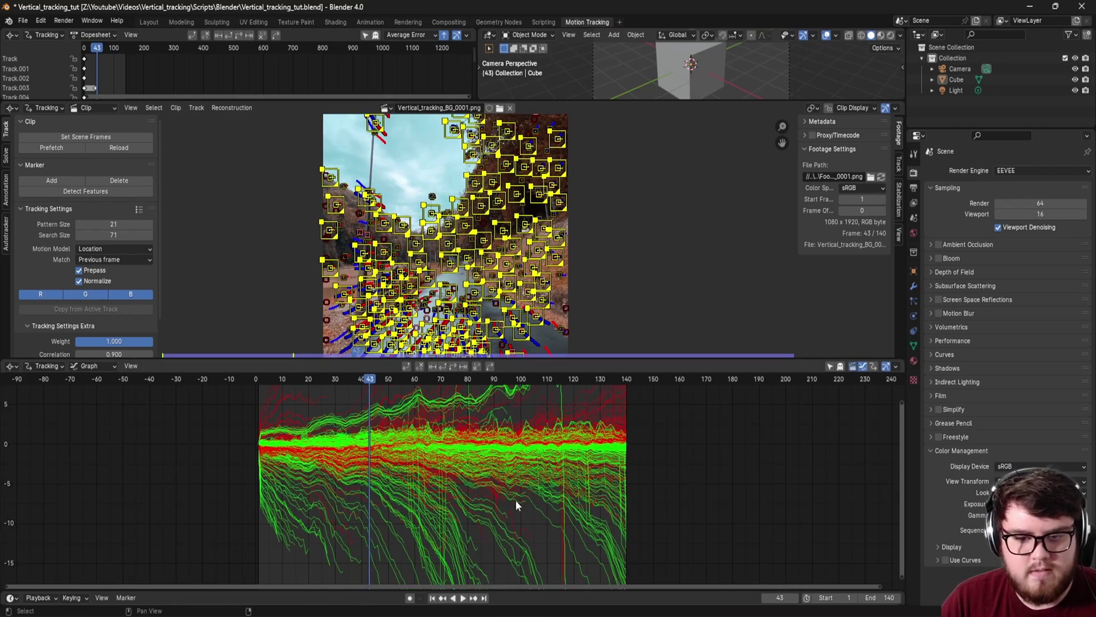
pyautogui.moveTo(515, 501); pyautogui.dragTo(395, 394, button='middle')
pyautogui.scroll(4, 404, 503)
pyautogui.scroll(1, 403, 502)
pyautogui.click(457, 500)
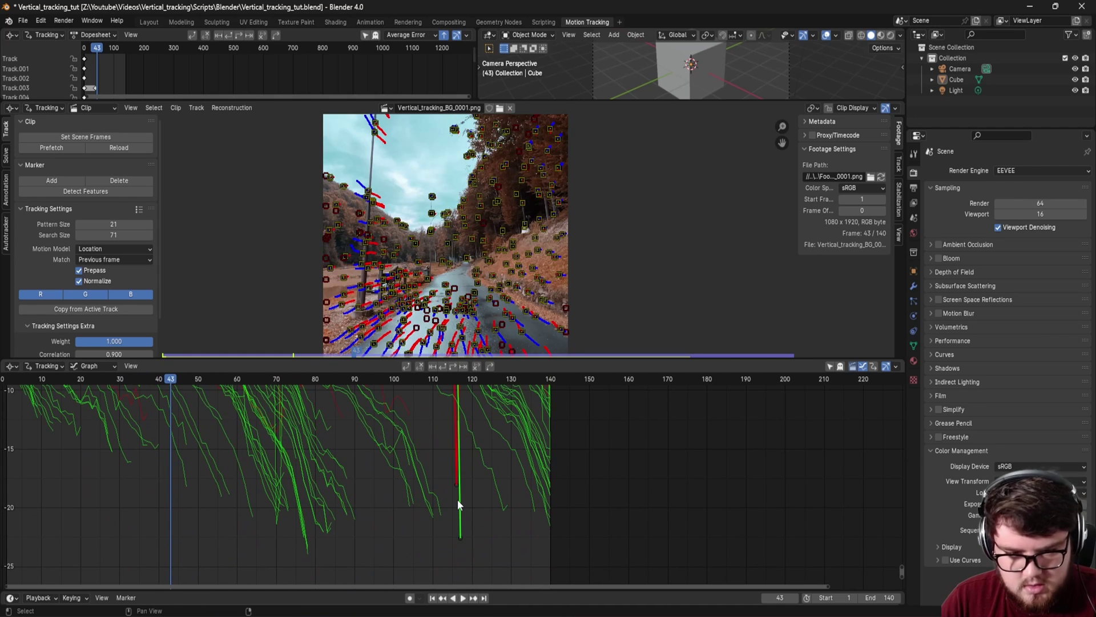
pyautogui.press('x')
pyautogui.click(457, 500)
pyautogui.moveTo(446, 447); pyautogui.dragTo(457, 502, button='middle')
pyautogui.click(457, 503)
pyautogui.click(454, 427)
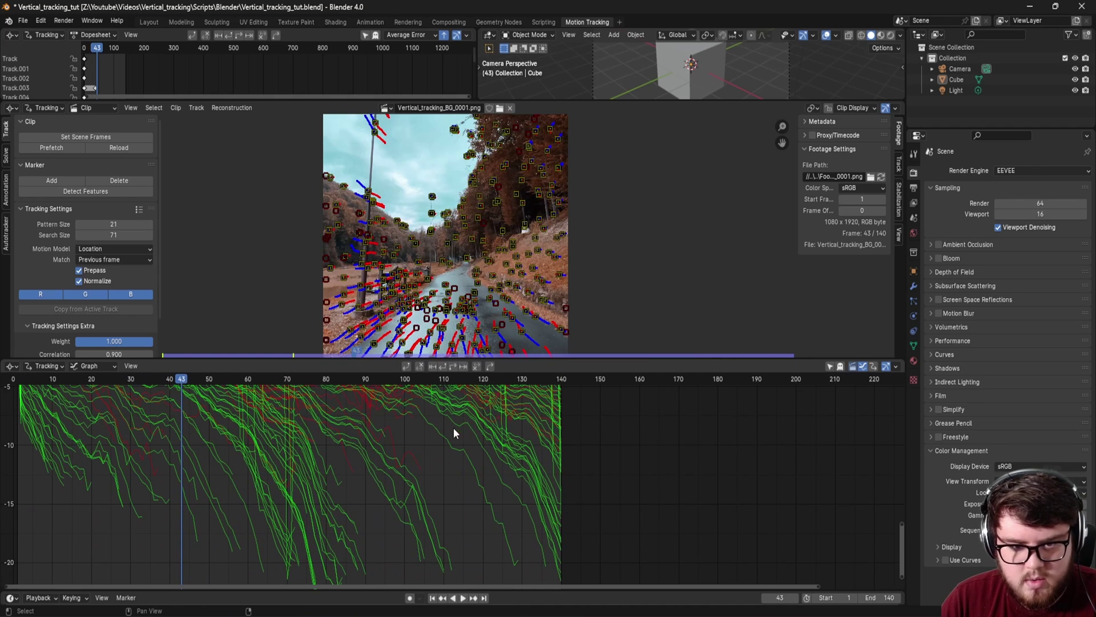
# - Delete the outlier curve that spikes around frames 75 to 80, save the file and shrink the tracking graph again
pyautogui.press('Home')
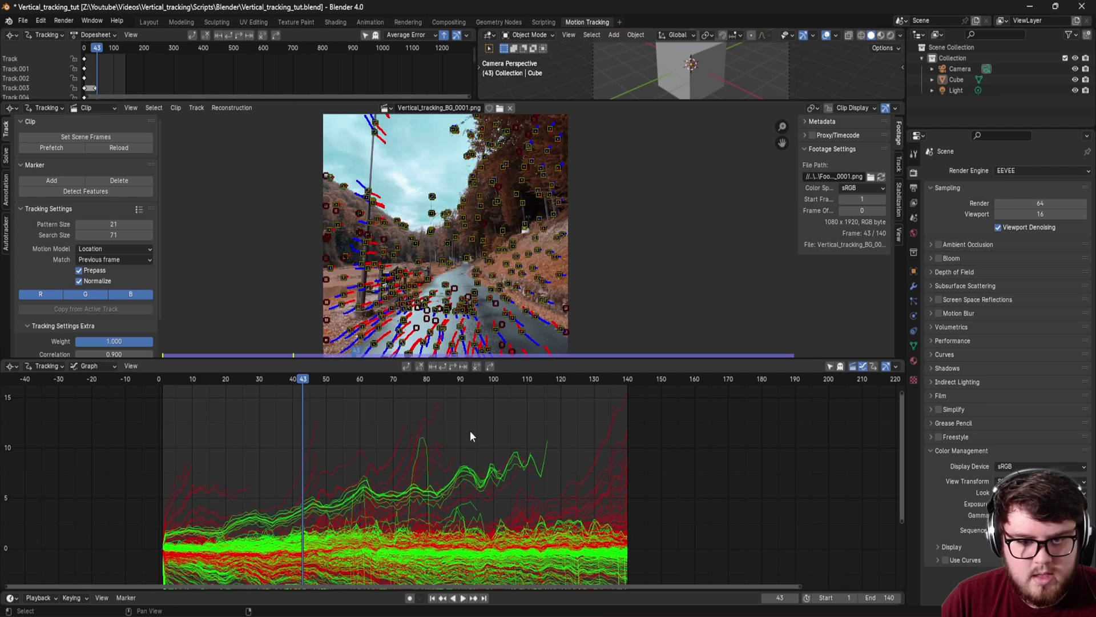
pyautogui.scroll(2, 424, 441)
pyautogui.click(424, 444)
pyautogui.press('x')
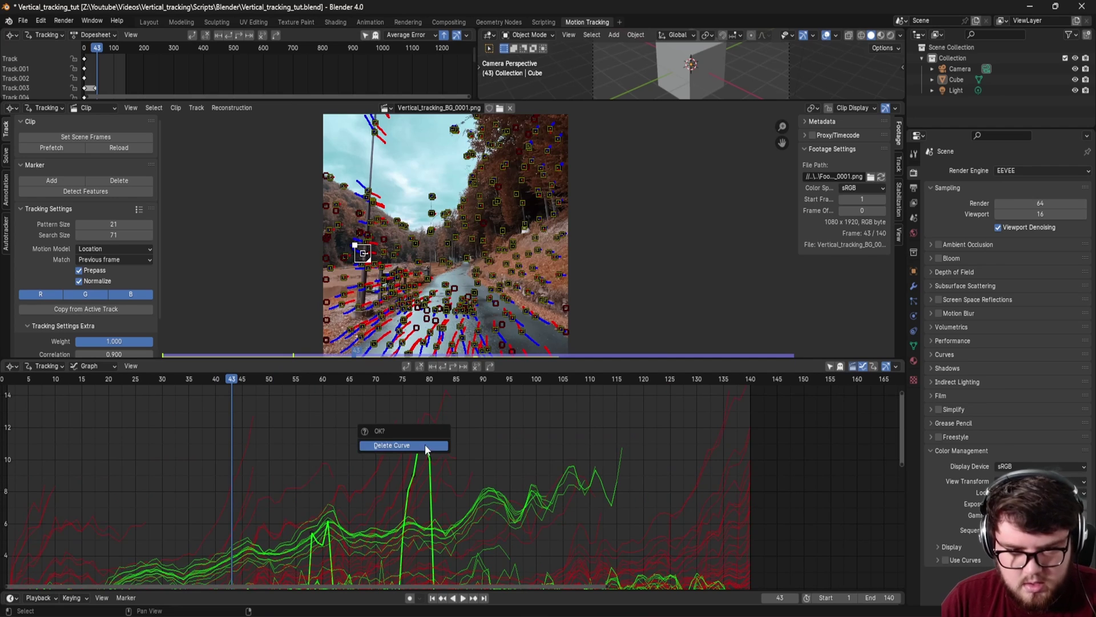
pyautogui.click(425, 444)
pyautogui.moveTo(567, 468); pyautogui.dragTo(685, 550, button='middle')
pyautogui.keyDown('ctrl'); pyautogui.moveTo(563, 520); pyautogui.dragTo(561, 428, button='middle'); pyautogui.keyUp('ctrl')
pyautogui.hotkey('ctrl', 's')
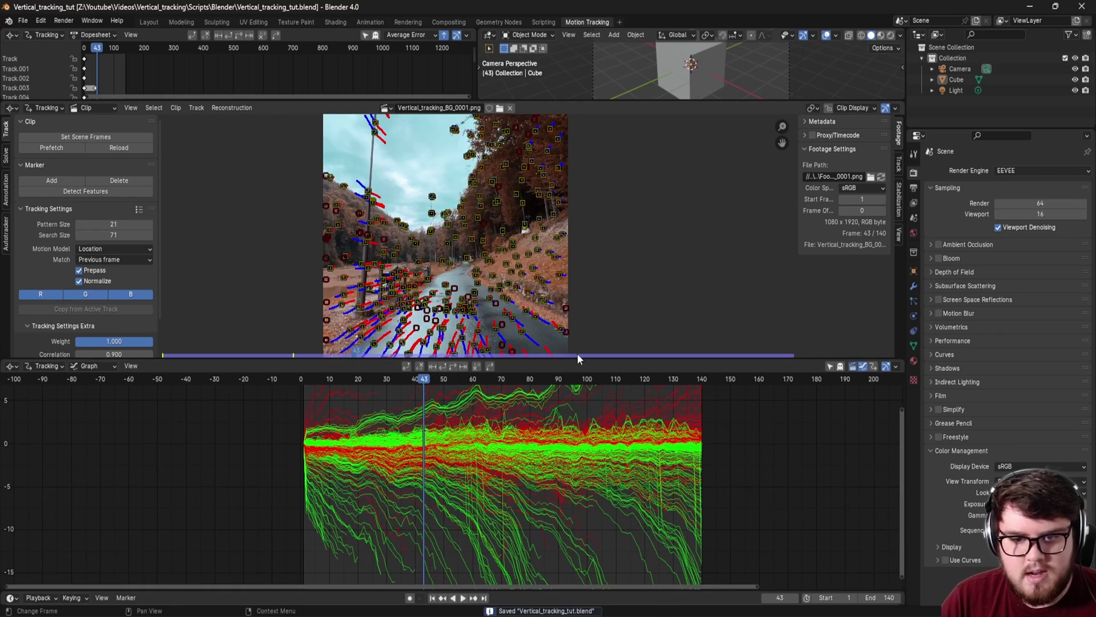
pyautogui.moveTo(577, 359); pyautogui.dragTo(609, 526)
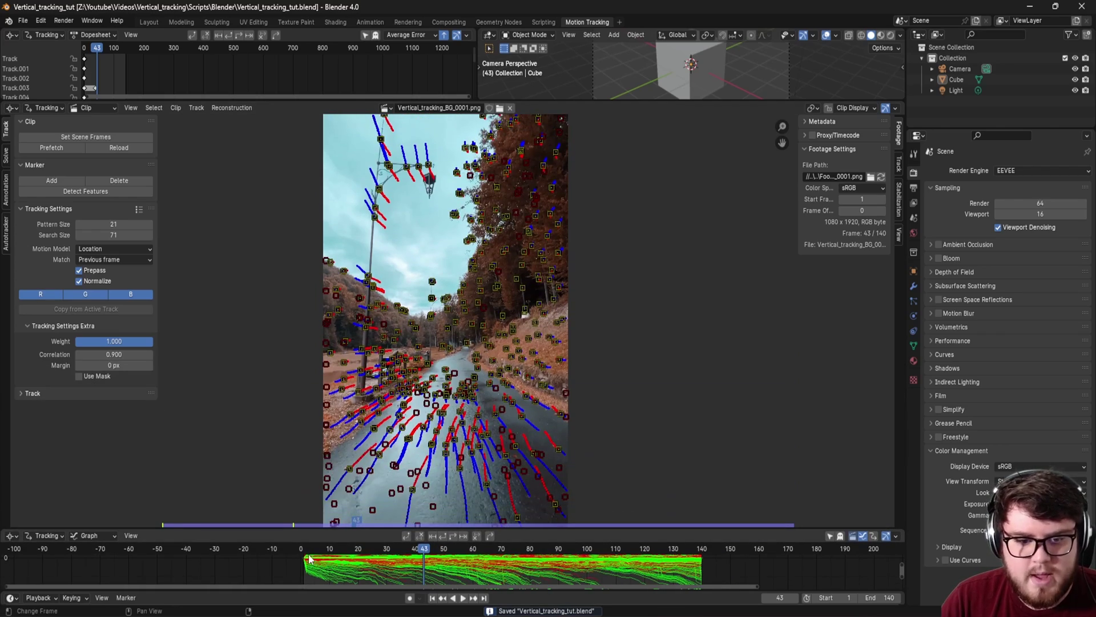
# - Delete the five stray tracks around the lamp post and hillside edge at frame 16, and save the file
pyautogui.moveTo(309, 559); pyautogui.dragTo(476, 571)
pyautogui.scroll(7, 340, 297)
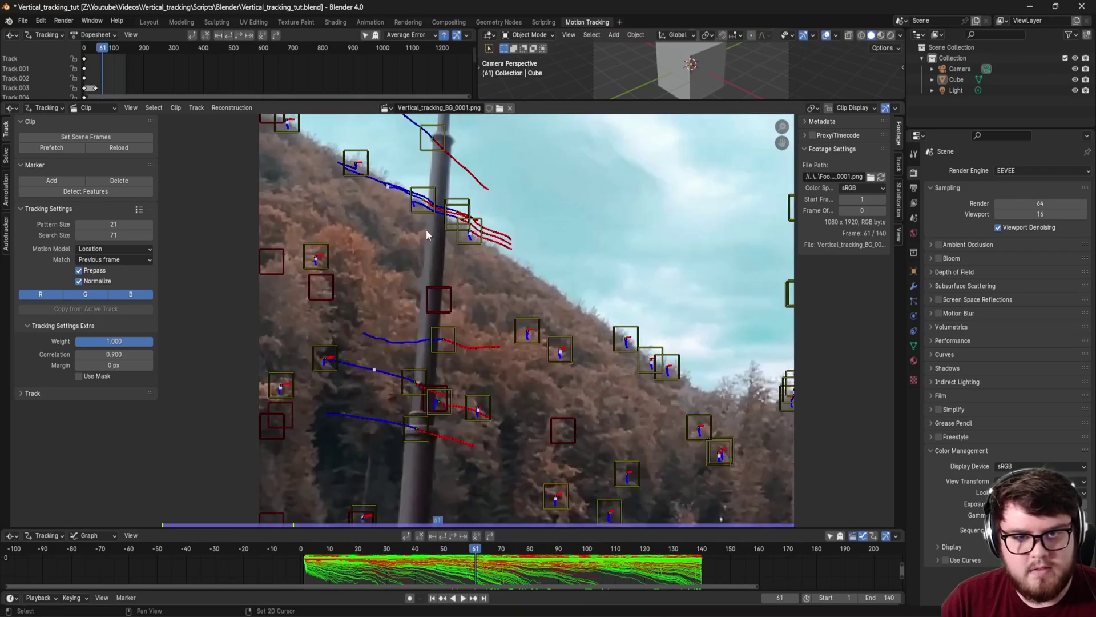
pyautogui.moveTo(426, 234); pyautogui.dragTo(432, 302, button='middle')
pyautogui.moveTo(473, 558)
pyautogui.mouseDown()
pyautogui.moveTo(446, 571)
pyautogui.moveTo(347, 571)
pyautogui.mouseUp()
pyautogui.scroll(4, 621, 389)
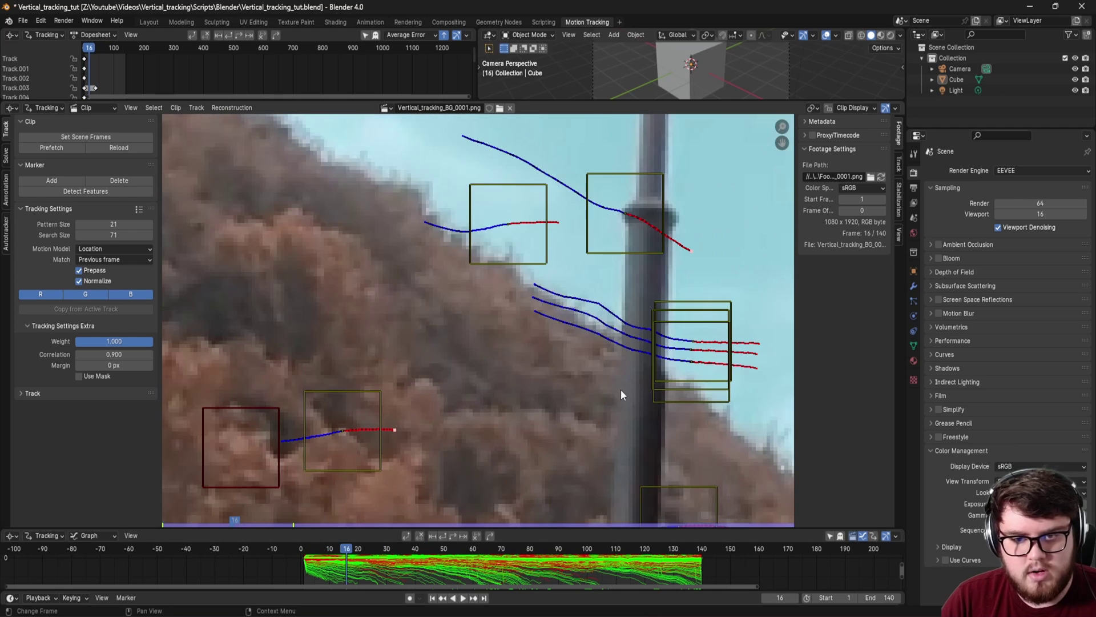
pyautogui.click(669, 392)
pyautogui.keyDown('shift'); pyautogui.click(675, 381); pyautogui.keyUp('shift')
pyautogui.keyDown('shift'); pyautogui.click(513, 212); pyautogui.keyUp('shift')
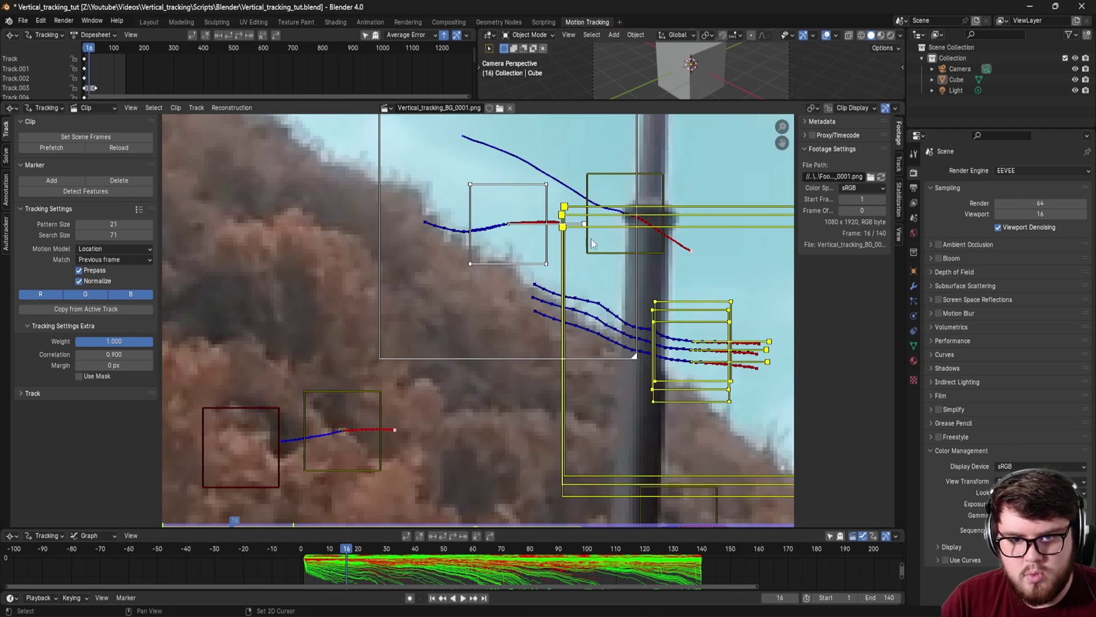
pyautogui.keyDown('shift'); pyautogui.click(594, 245); pyautogui.keyUp('shift')
pyautogui.scroll(-5, 571, 333)
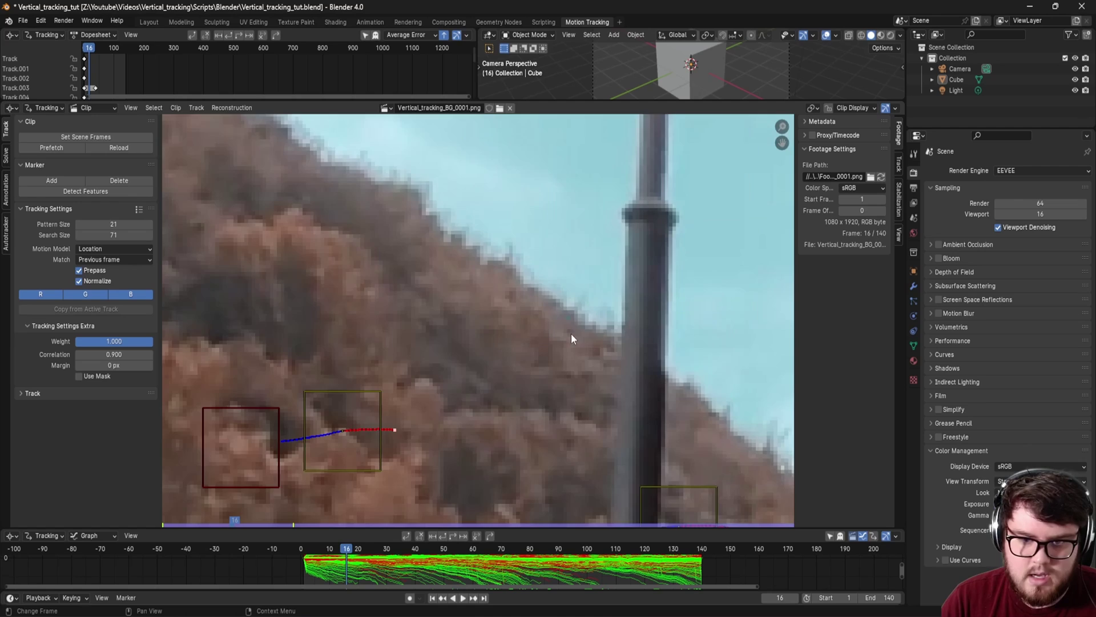
pyautogui.scroll(-3, 519, 333)
pyautogui.hotkey('ctrl', 's')
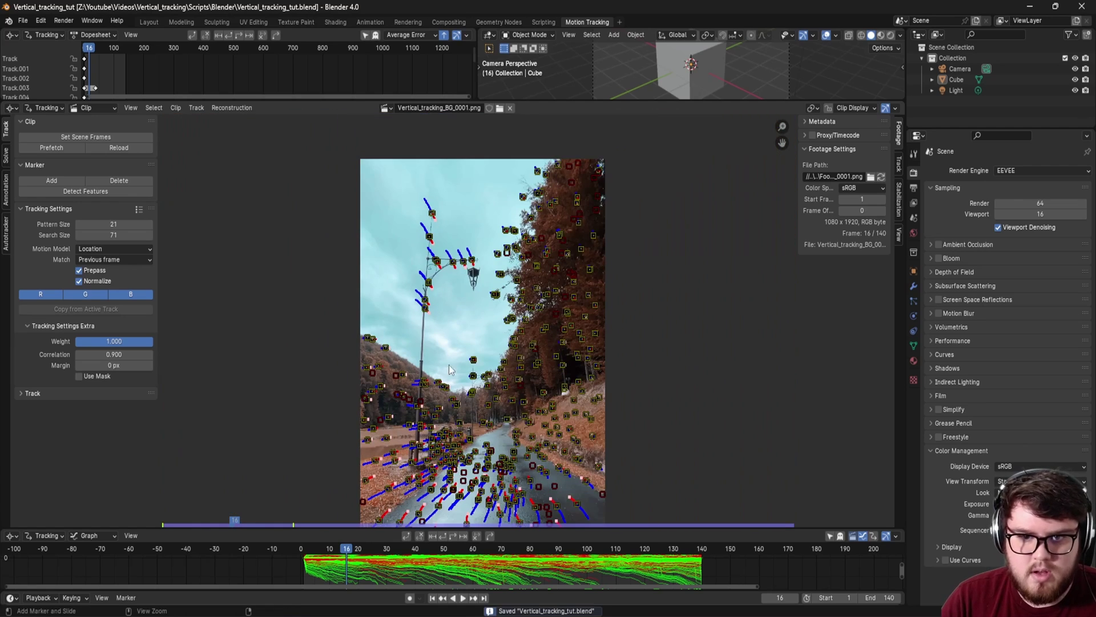
# - Scrub the clip to choose solve keyframes, and set Keyframe A to 40 and Keyframe B to 80
pyautogui.moveTo(376, 551); pyautogui.dragTo(532, 549)
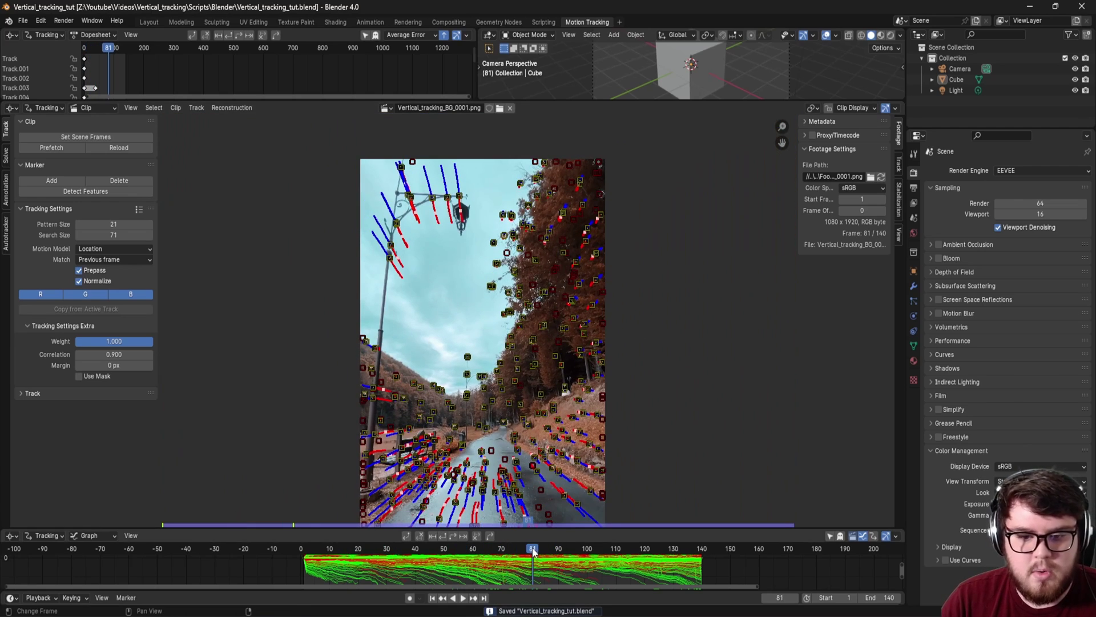
pyautogui.click(6, 155)
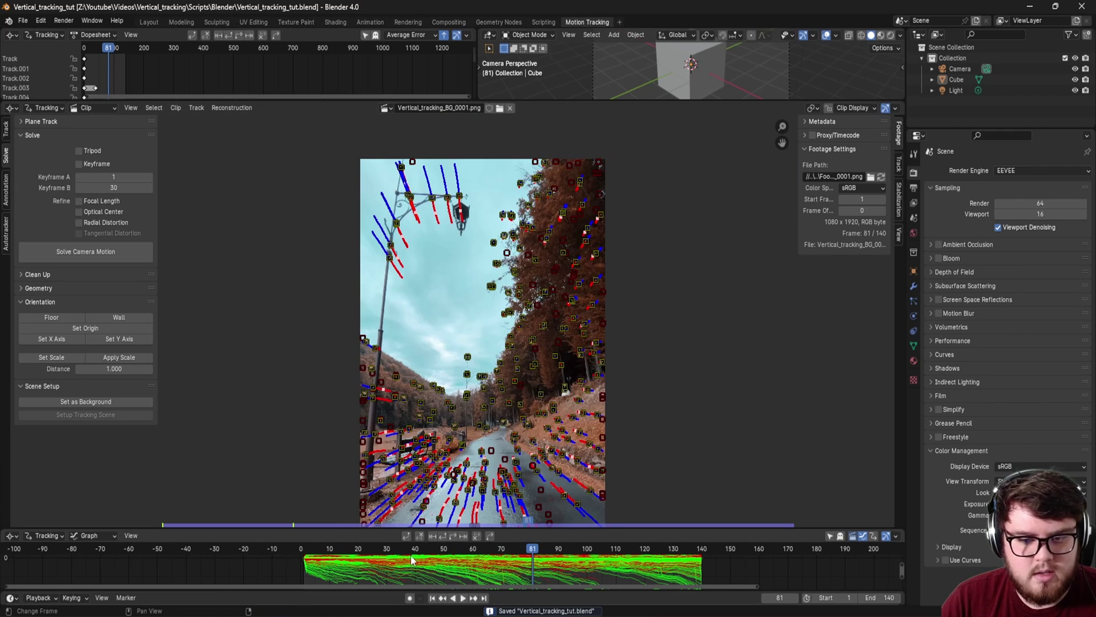
pyautogui.moveTo(411, 560); pyautogui.dragTo(581, 558)
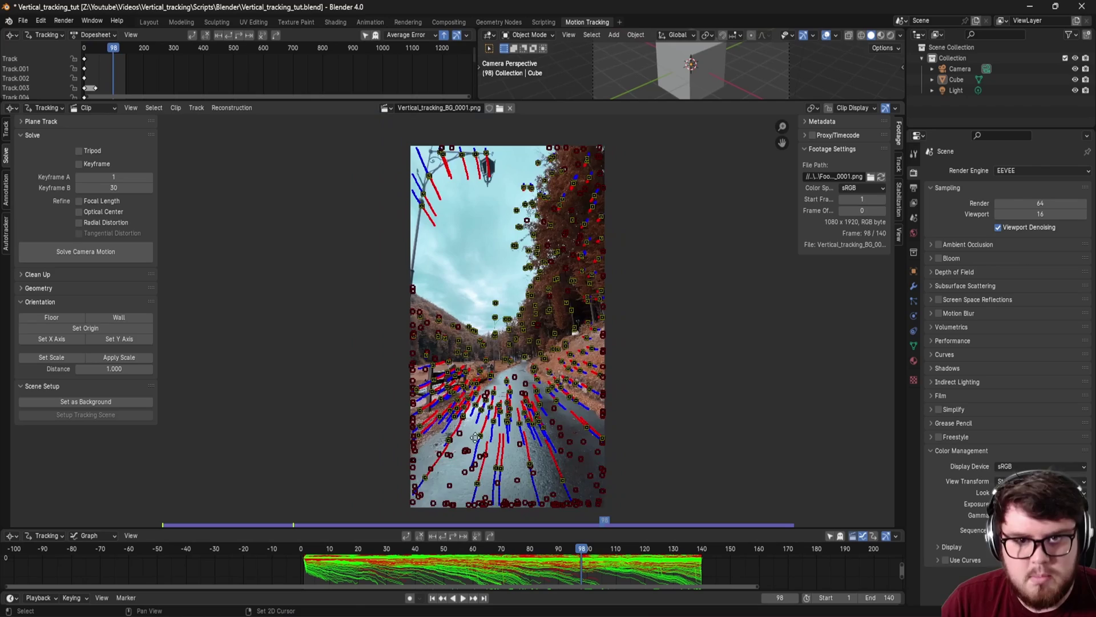
pyautogui.moveTo(475, 437); pyautogui.dragTo(469, 437, button='middle')
pyautogui.moveTo(426, 556); pyautogui.dragTo(471, 560)
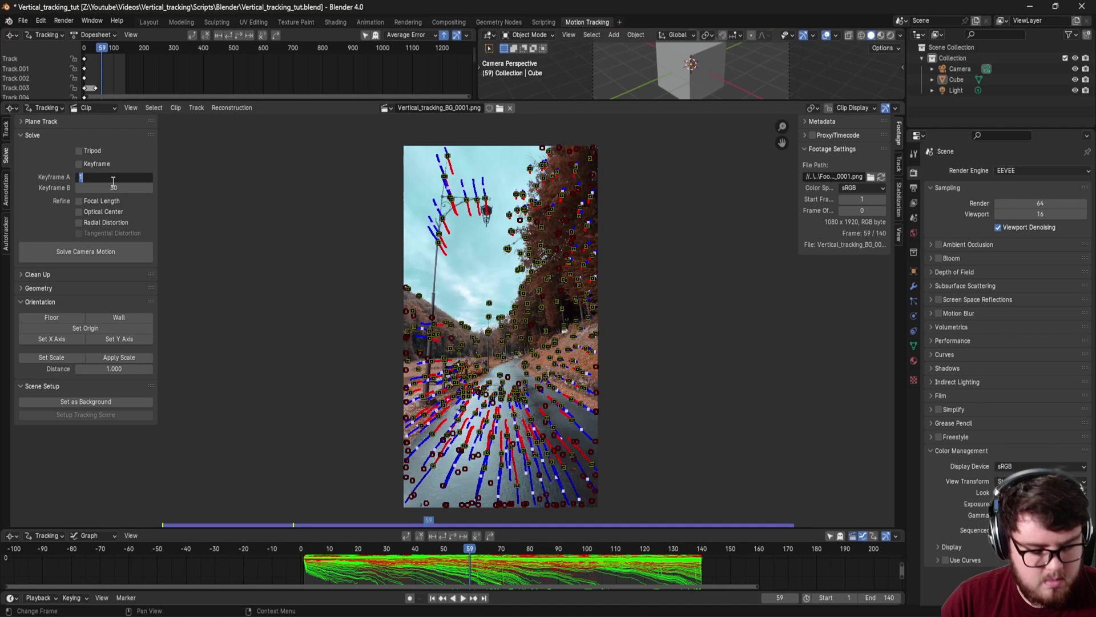
pyautogui.press('Tab')
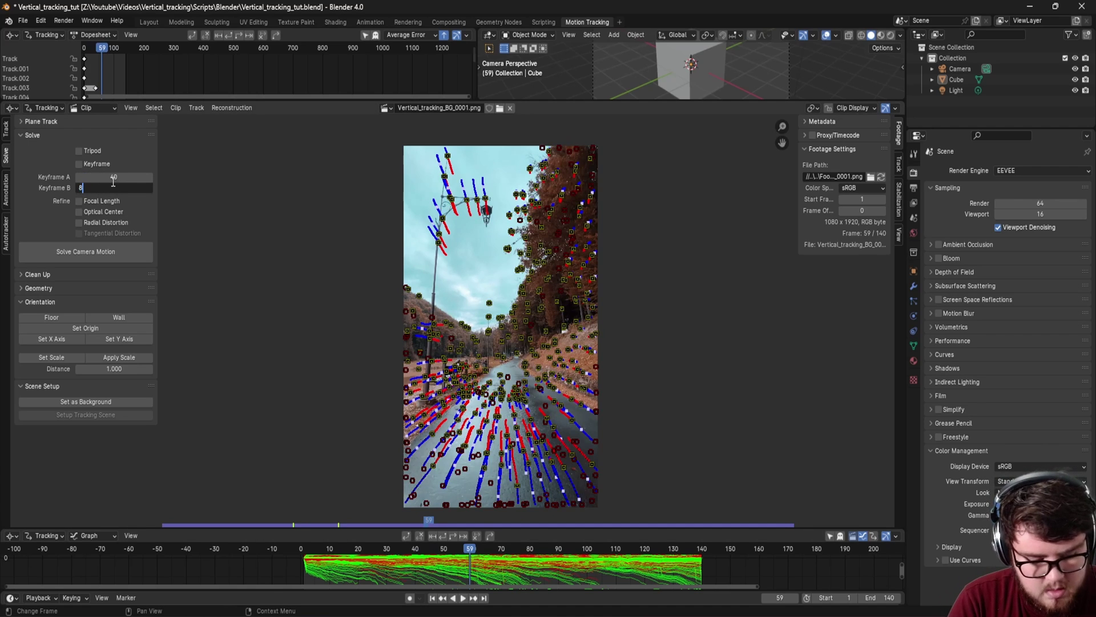
pyautogui.write('80')
pyautogui.press('Return')
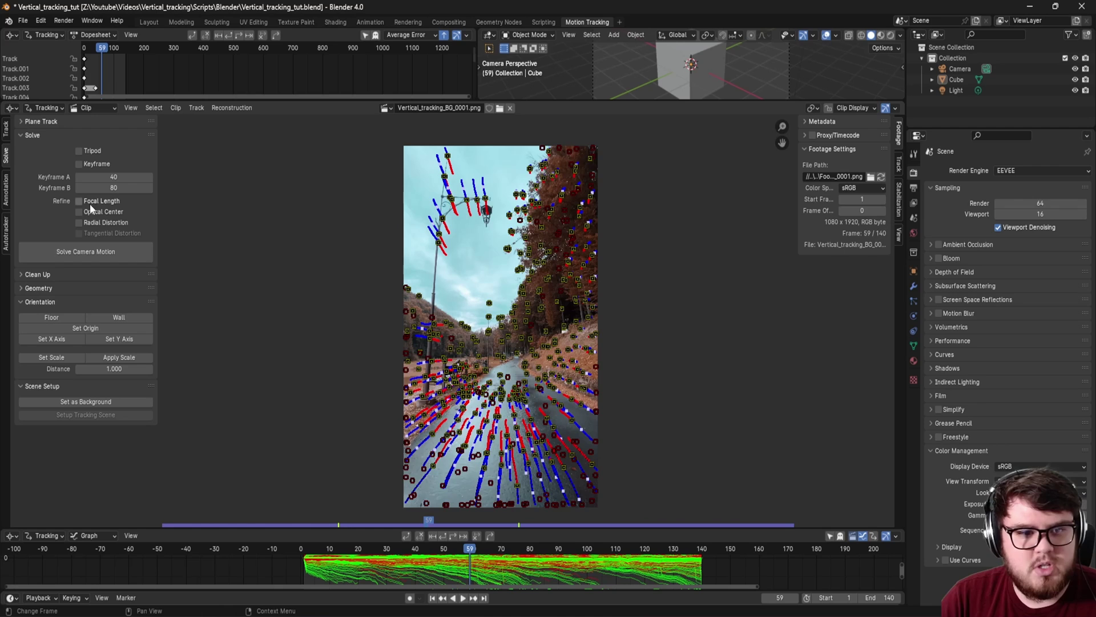
# - Solve the camera motion with Focal Length, Optical Center and Radial Distortion refinement enabled, and save the file
pyautogui.moveTo(90, 204); pyautogui.dragTo(87, 224)
pyautogui.click(93, 252)
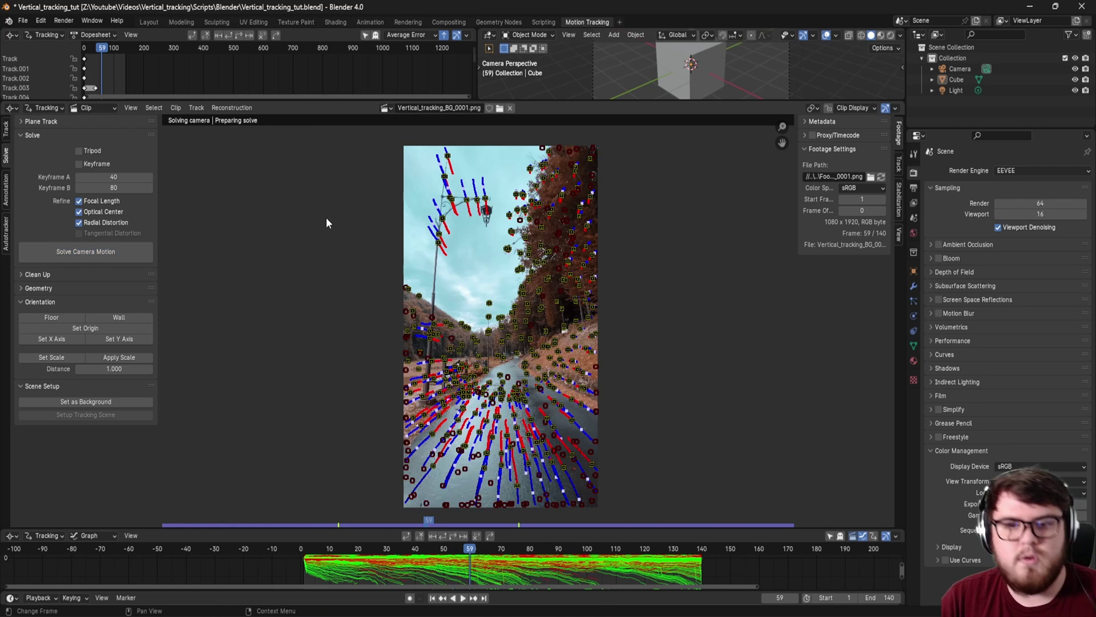
pyautogui.hotkey('ctrl', 's')
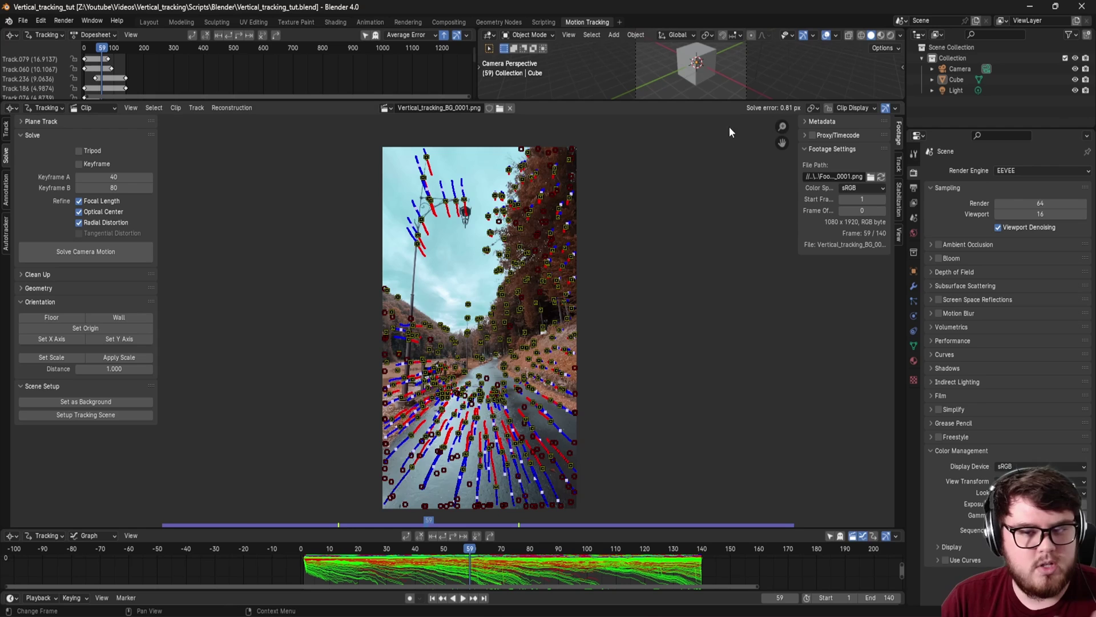
pyautogui.moveTo(491, 317); pyautogui.dragTo(512, 313, button='middle')
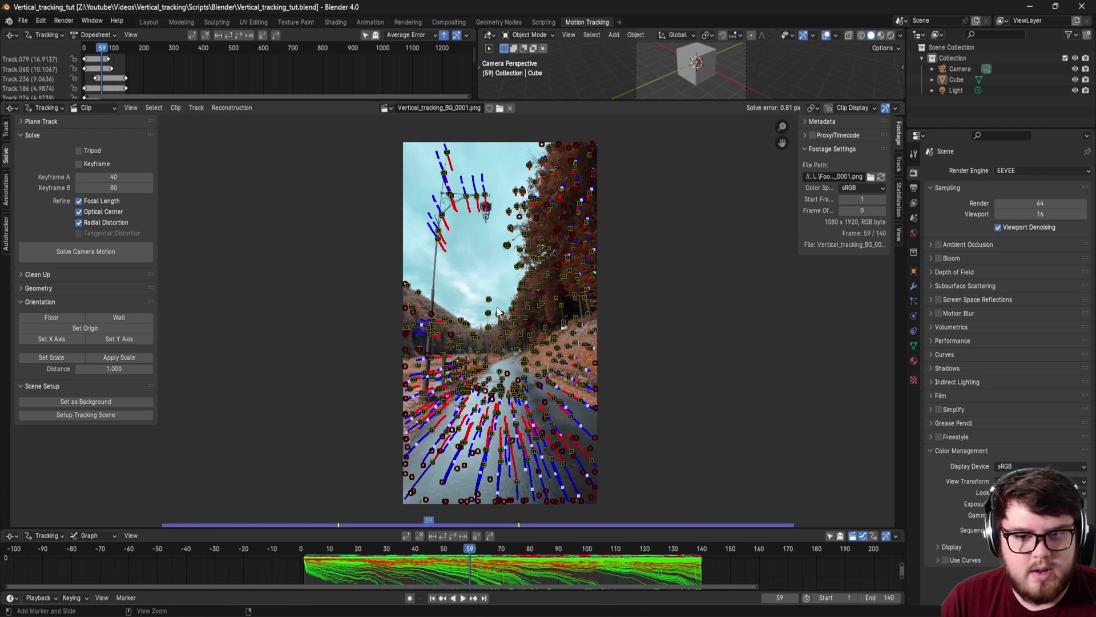
pyautogui.hotkey('ctrl', 's')
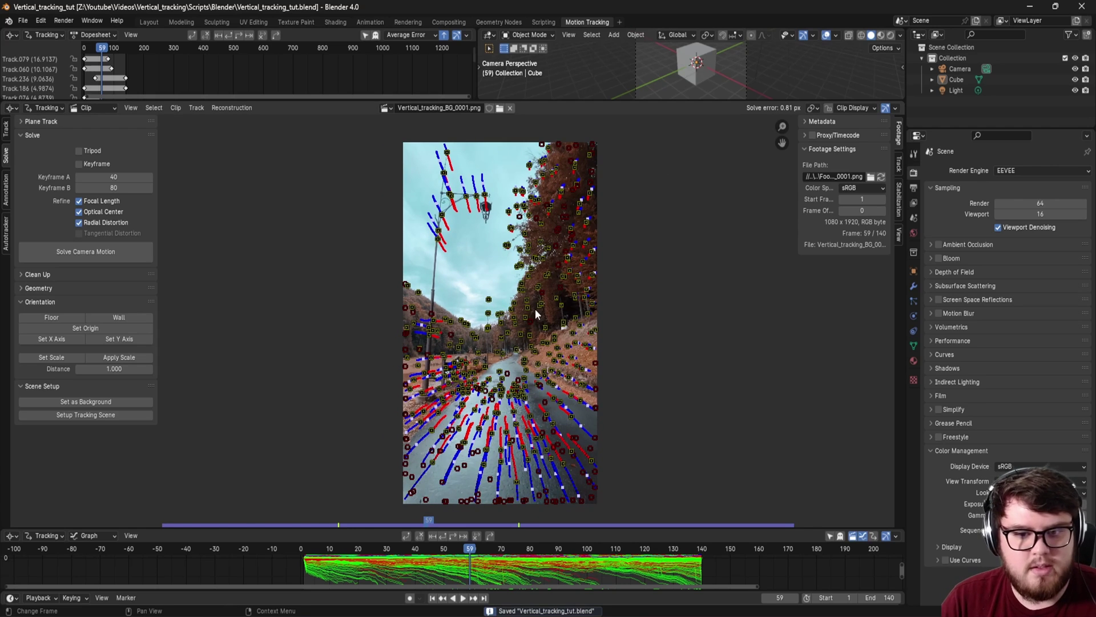
# - Delete the tracks selected by Clean Tracks at a reprojection error of 1.780, re-solve the camera motion and save the file
pyautogui.click(29, 274)
pyautogui.click(86, 327)
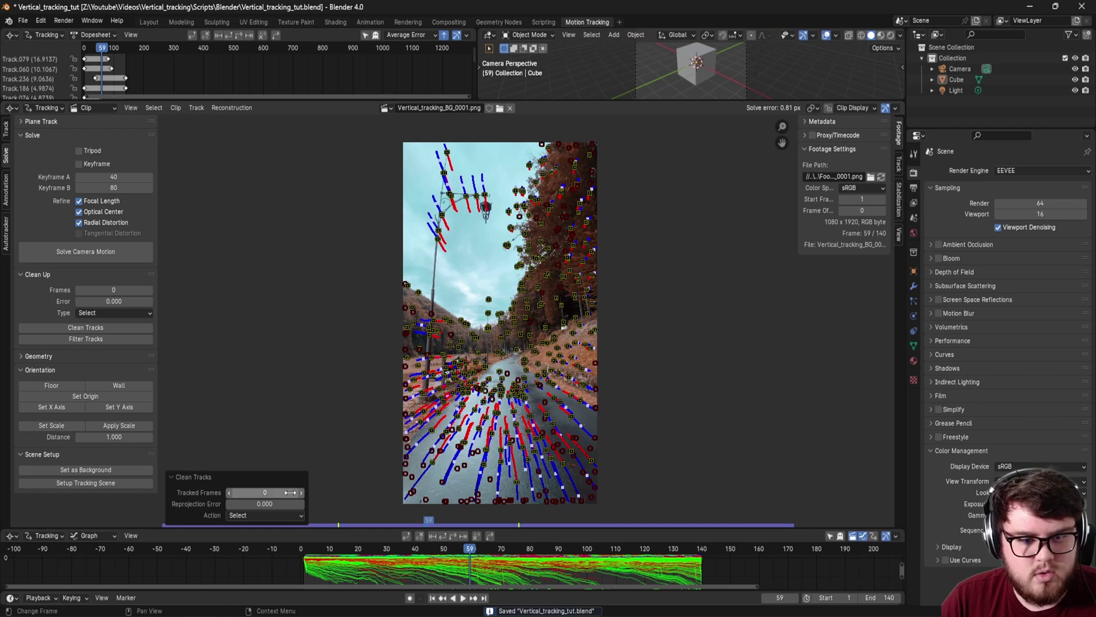
pyautogui.moveTo(253, 503); pyautogui.dragTo(277, 504)
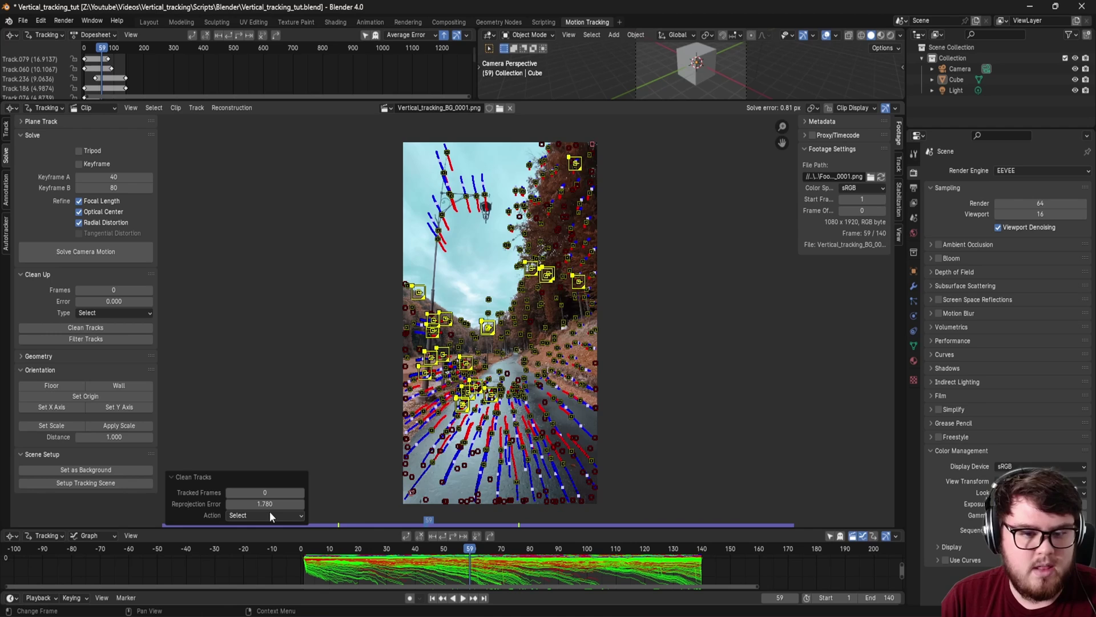
pyautogui.press('x')
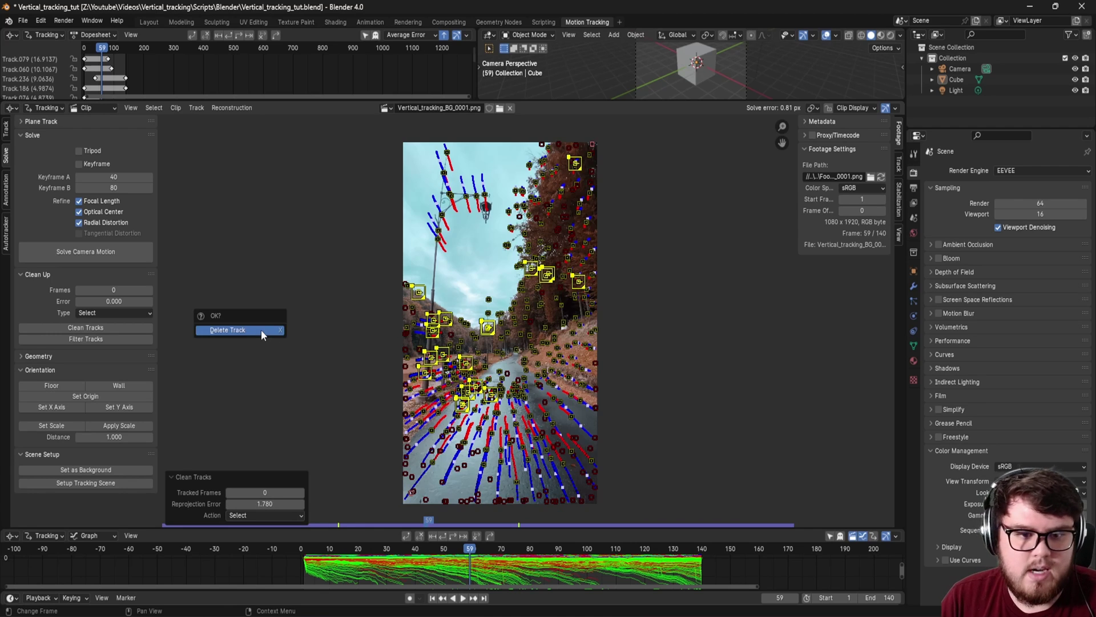
pyautogui.click(261, 330)
pyautogui.click(118, 254)
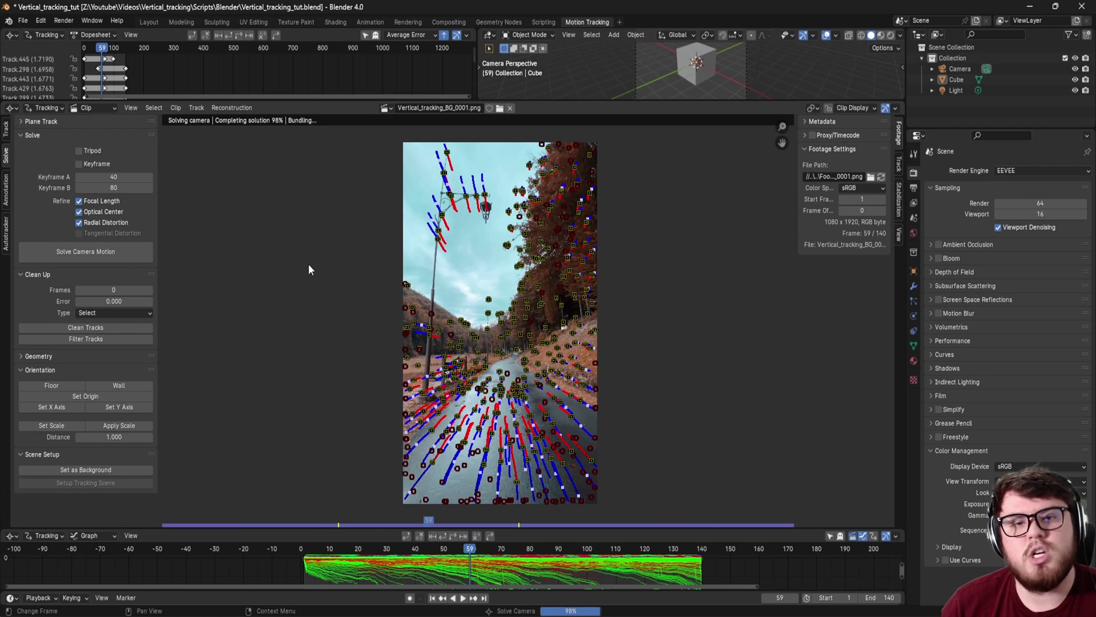
pyautogui.hotkey('ctrl', 's')
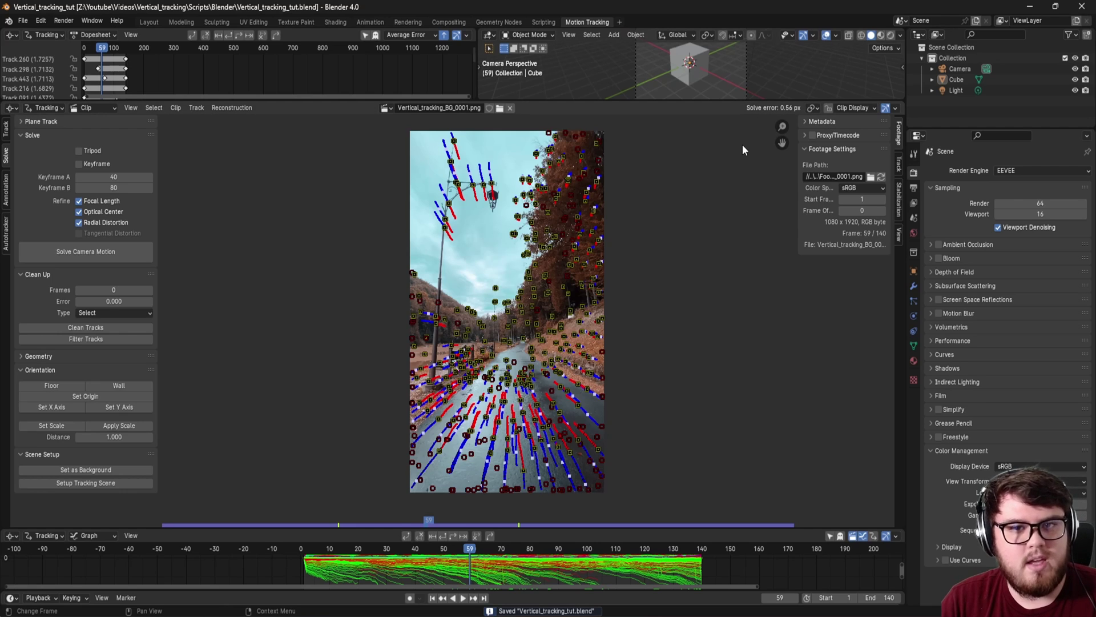
# - Delete the tracks selected by Clean Tracks at a reprojection error of 1.030 and solve the camera motion again
pyautogui.click(111, 328)
pyautogui.moveTo(263, 505); pyautogui.dragTo(319, 504)
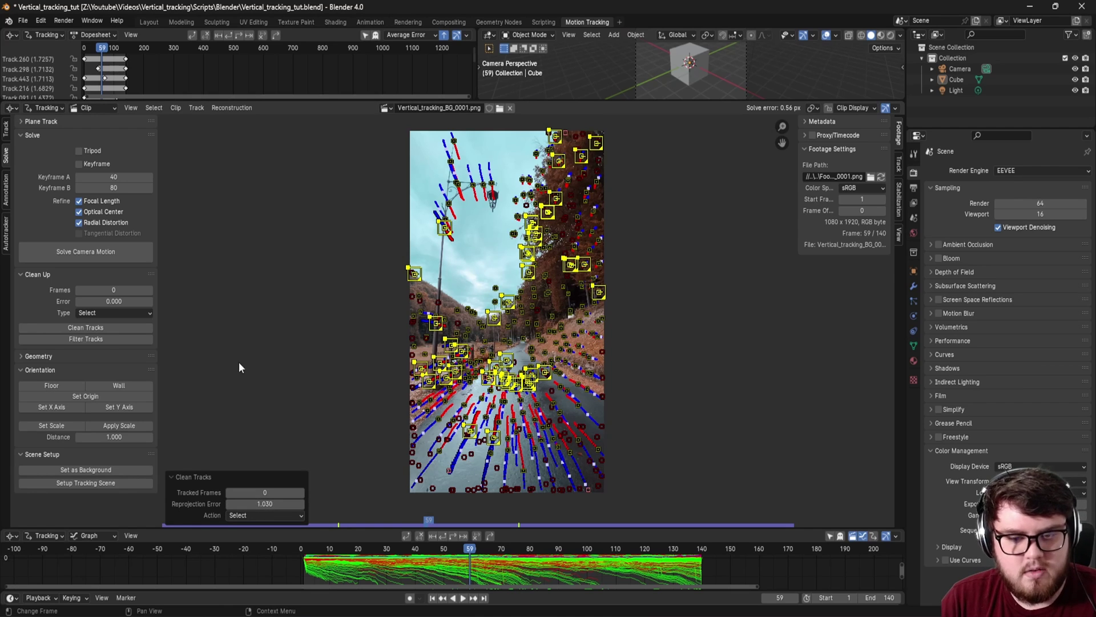
pyautogui.press('x')
pyautogui.click(201, 328)
pyautogui.click(119, 261)
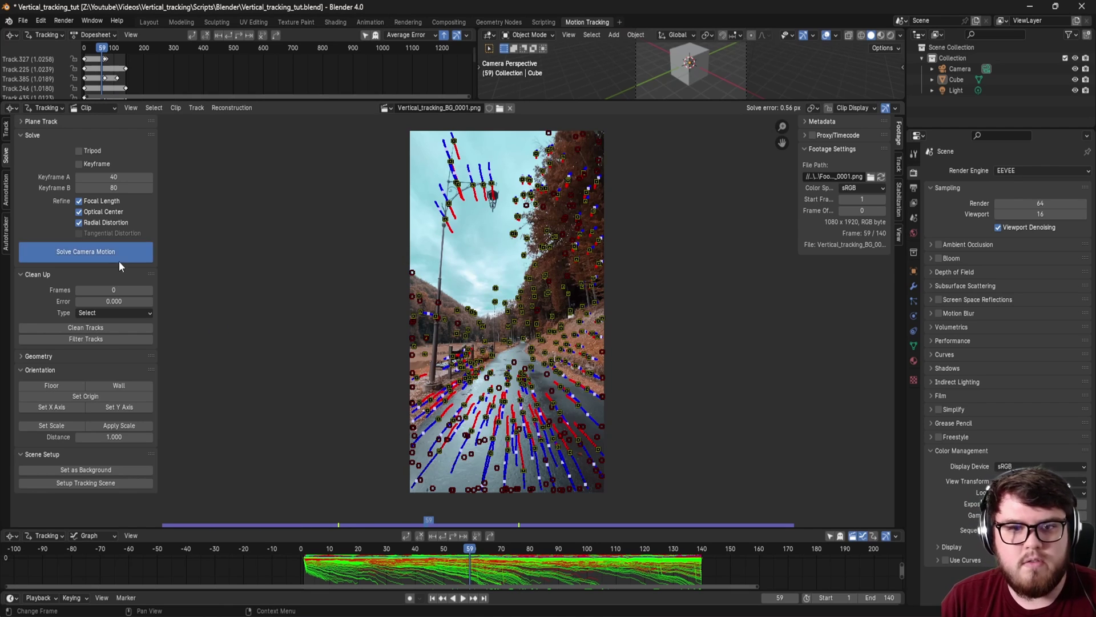
# - Save the file after the camera solve and inspect the remaining tracks on the road
pyautogui.hotkey('ctrl', 's')
pyautogui.scroll(-1, 303, 317)
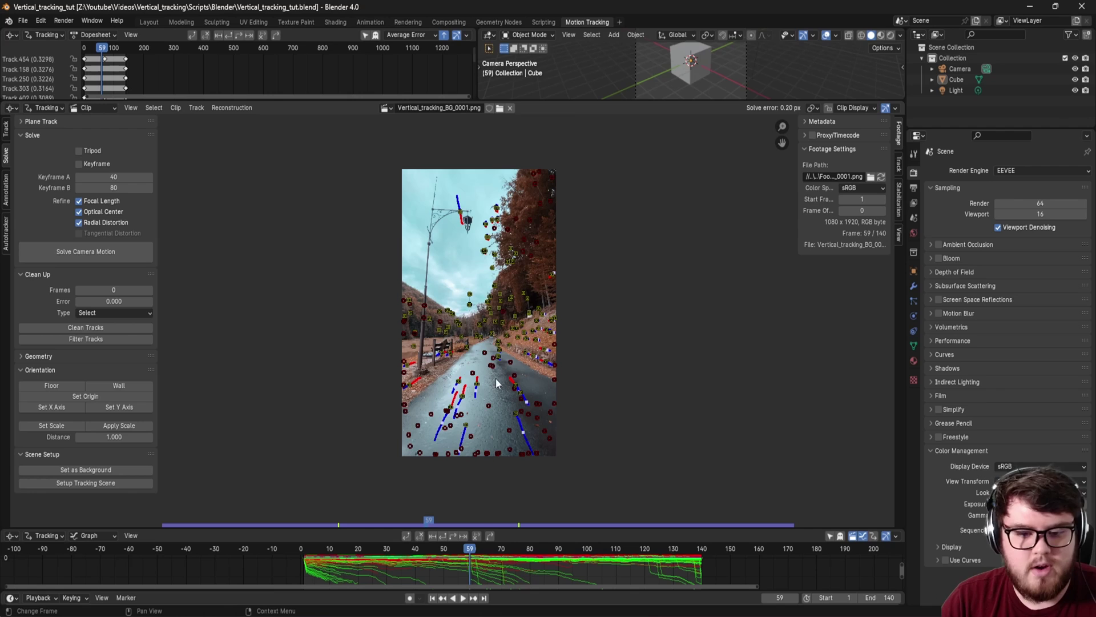
pyautogui.scroll(3, 484, 416)
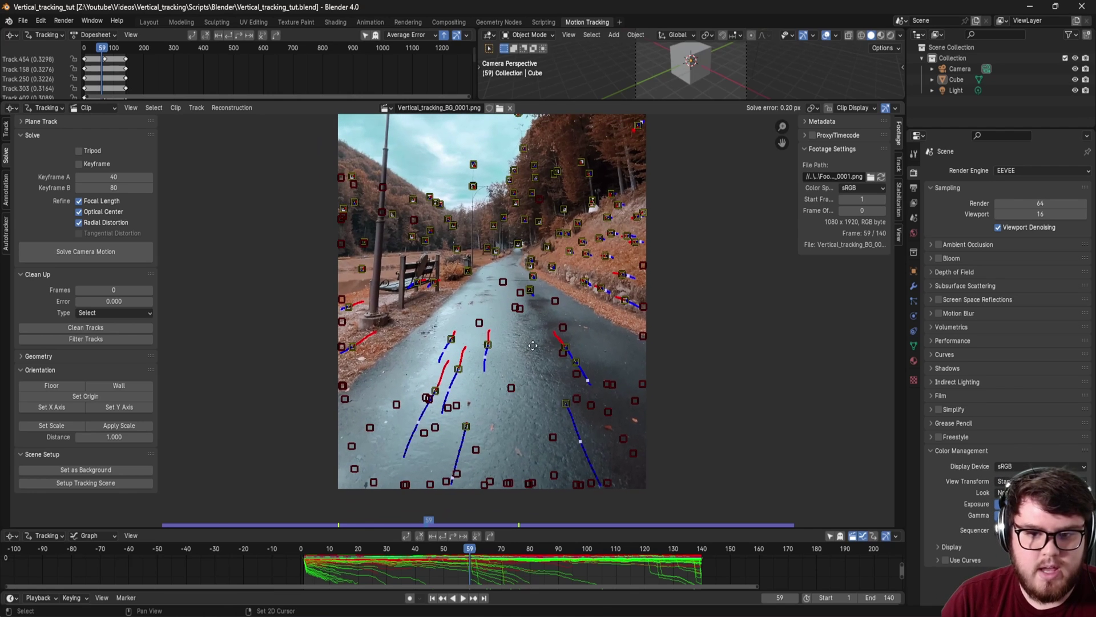
pyautogui.hotkey('ctrl', 's')
# - Enlarge the 3D viewport's area and join it over the tracking Dopesheet so that it spans the full width
pyautogui.moveTo(578, 100); pyautogui.dragTo(577, 297)
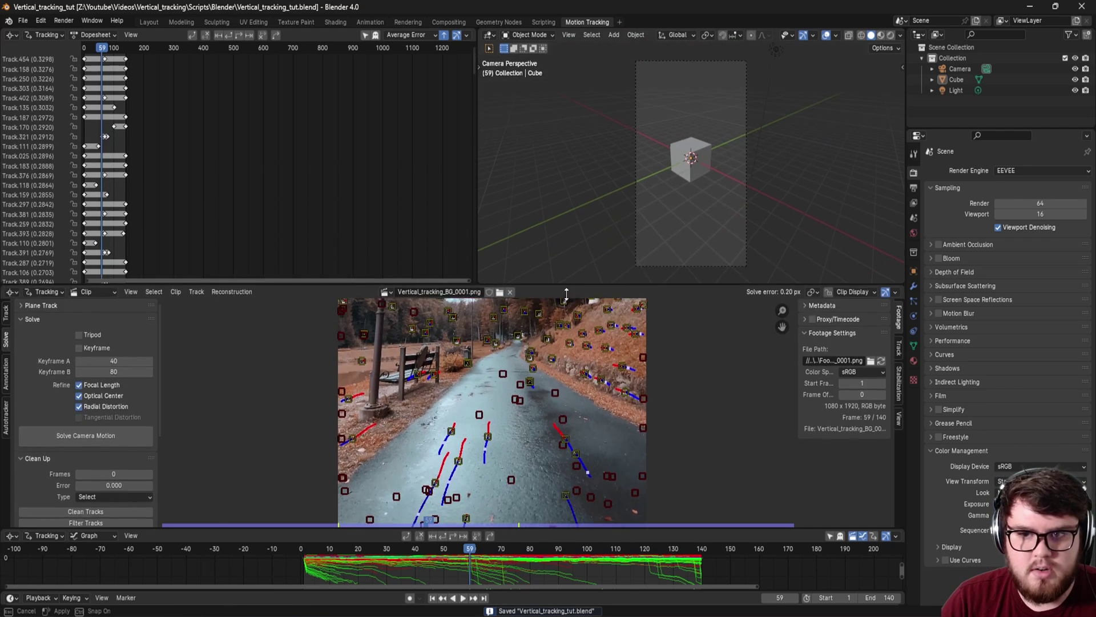
pyautogui.rightClick(476, 162)
pyautogui.click(451, 190)
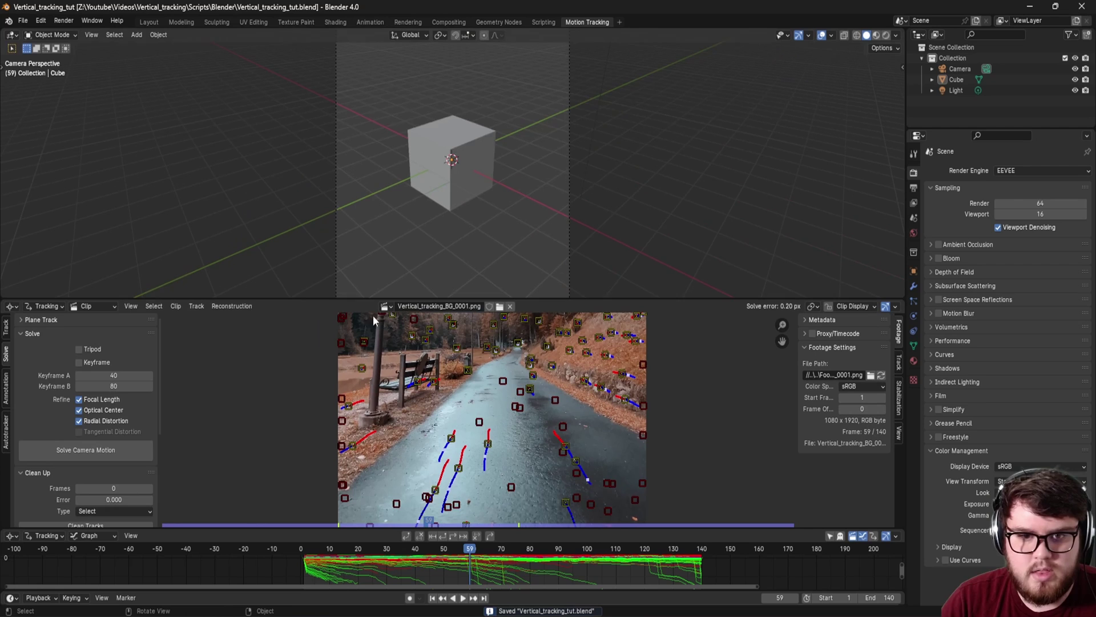
# - Set the clip as the camera background and set up the tracking scene
pyautogui.scroll(-5, 106, 479)
pyautogui.click(92, 504)
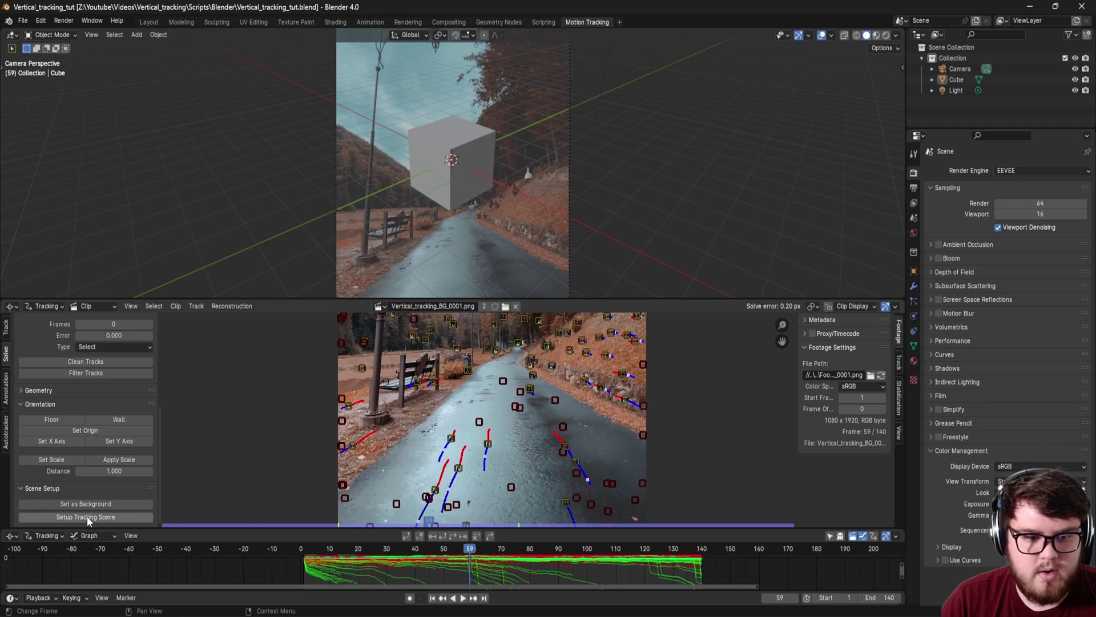
pyautogui.click(86, 517)
# - Define the floor plane from three road tracks, two on the road's left side and one on its right
pyautogui.moveTo(484, 460)
pyautogui.mouseDown(button='middle')
pyautogui.moveTo(494, 421)
pyautogui.moveTo(468, 420)
pyautogui.moveTo(516, 424)
pyautogui.moveTo(498, 449)
pyautogui.mouseUp(button='middle')
pyautogui.scroll(2, 537, 404)
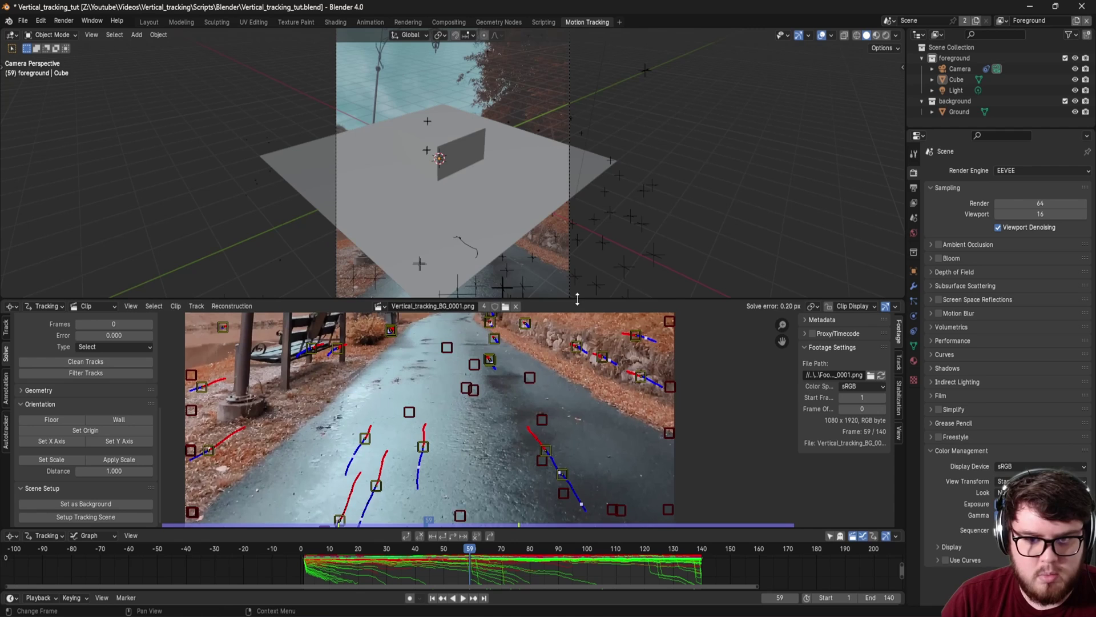
pyautogui.moveTo(577, 299); pyautogui.dragTo(577, 133)
pyautogui.moveTo(458, 274); pyautogui.dragTo(501, 274, button='middle')
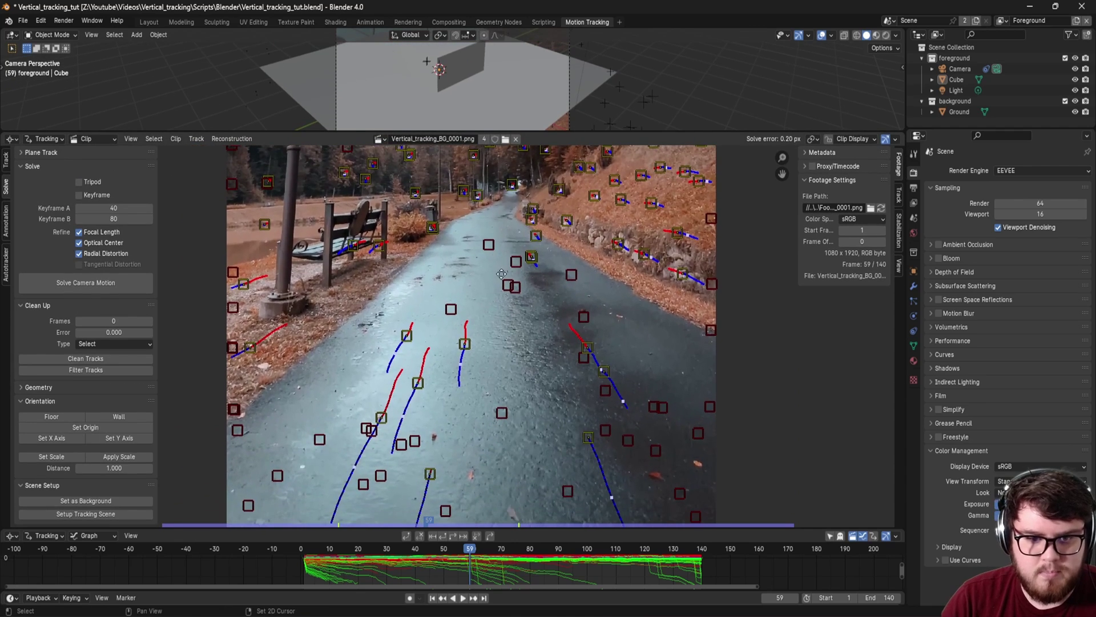
pyautogui.click(381, 421)
pyautogui.keyDown('shift'); pyautogui.click(407, 337); pyautogui.keyUp('shift')
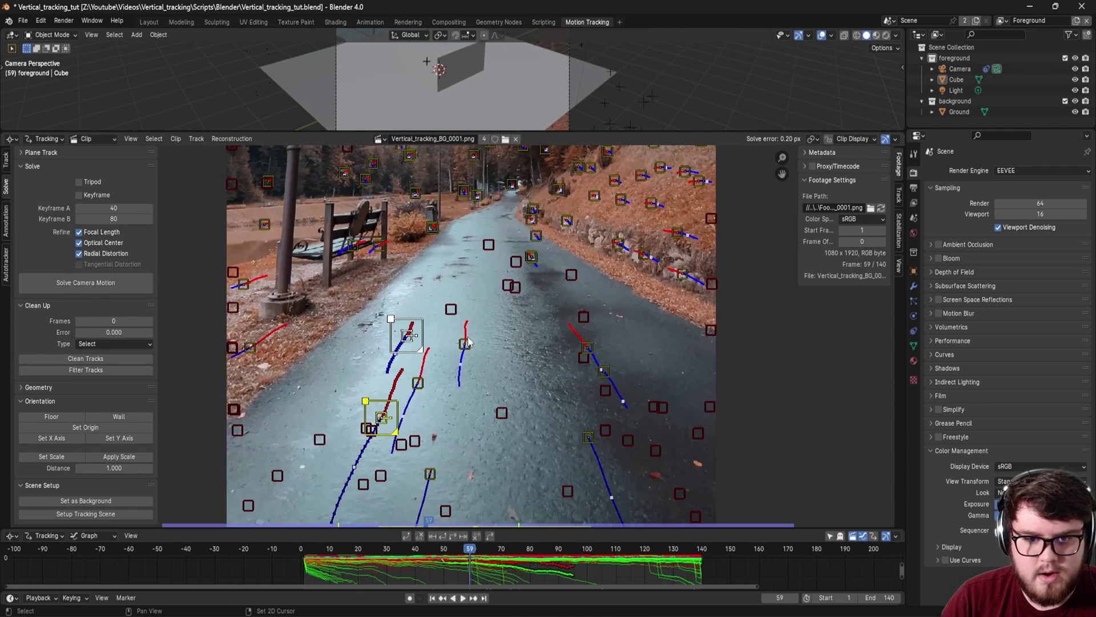
pyautogui.keyDown('shift'); pyautogui.click(589, 348); pyautogui.keyUp('shift')
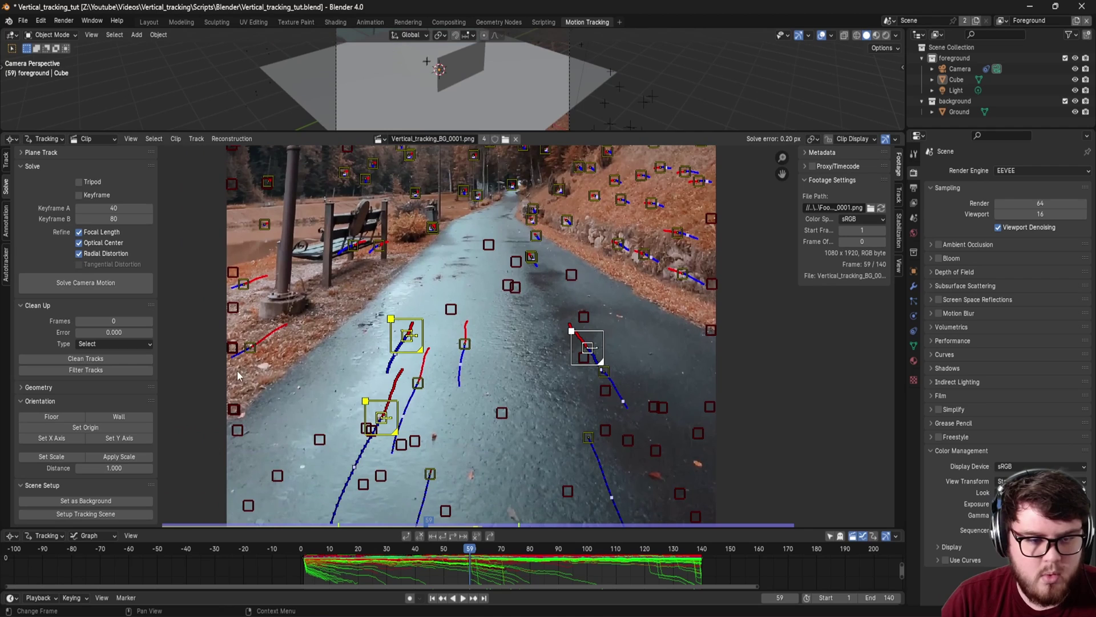
pyautogui.click(50, 416)
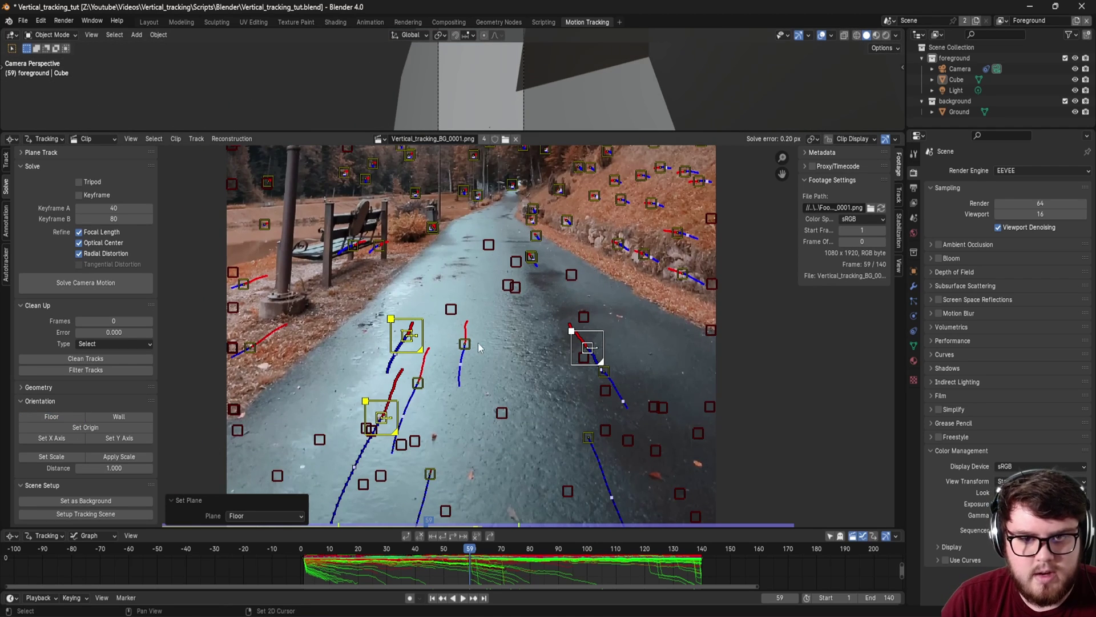
# - Set the scene origin at the track near the road's middle and the X axis from the track on the road's right side
pyautogui.moveTo(479, 344)
pyautogui.mouseDown(button='middle')
pyautogui.moveTo(465, 346)
pyautogui.moveTo(475, 355)
pyautogui.mouseUp(button='middle')
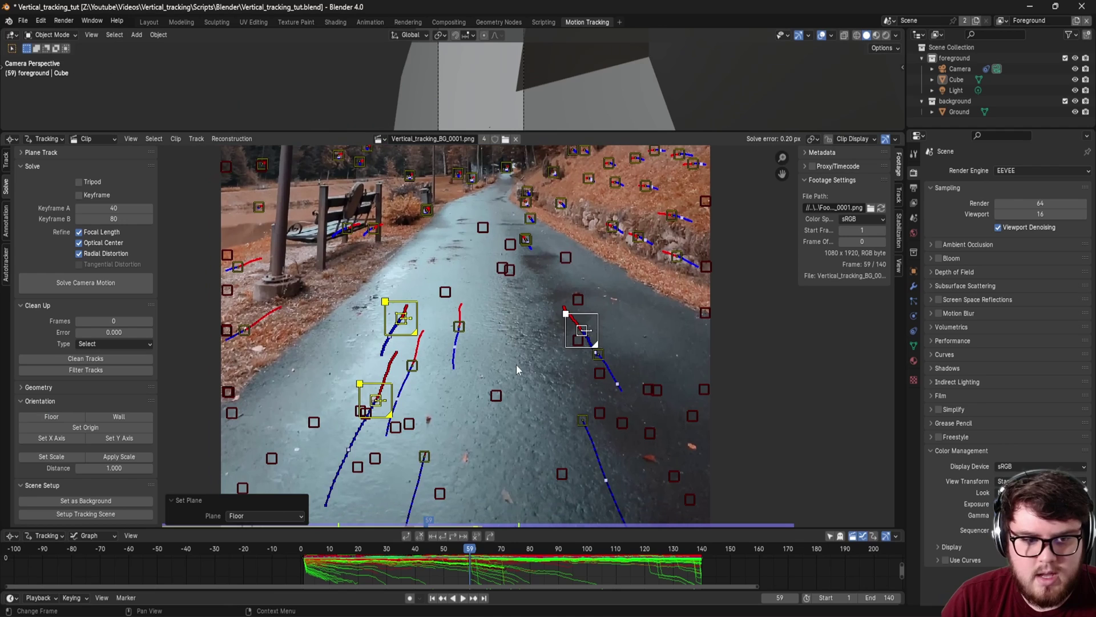
pyautogui.click(520, 362)
pyautogui.click(460, 333)
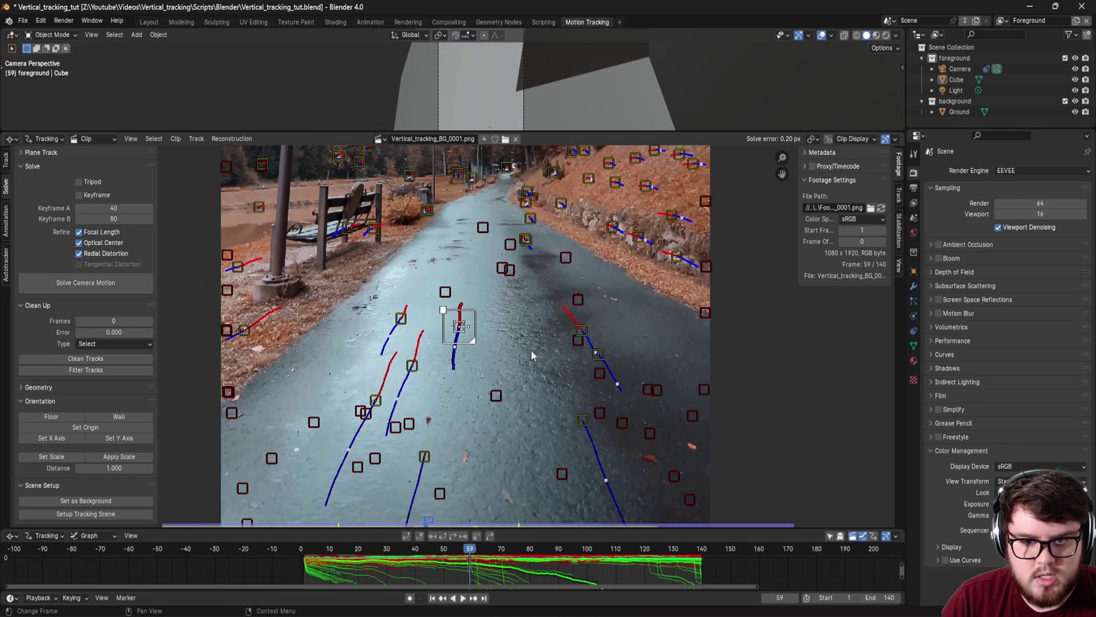
pyautogui.click(86, 427)
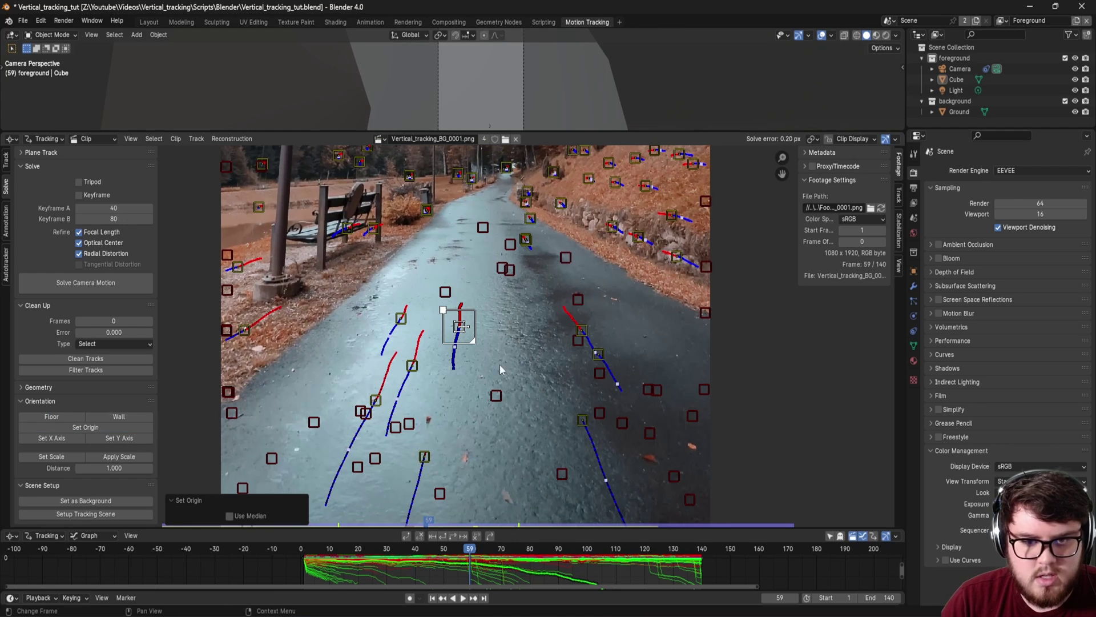
pyautogui.click(580, 329)
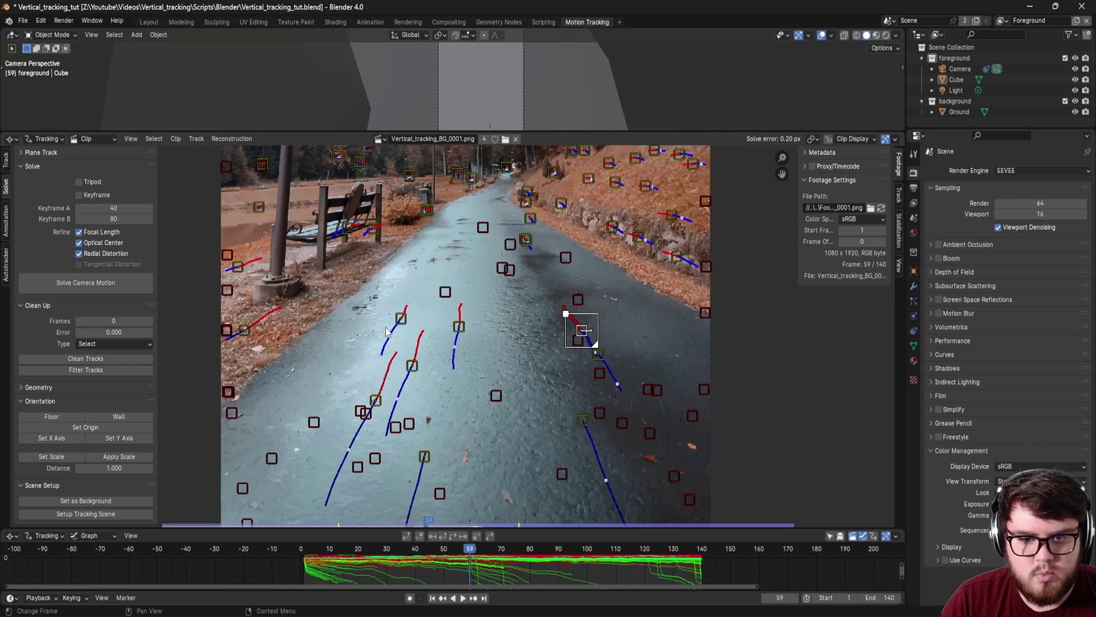
pyautogui.click(58, 438)
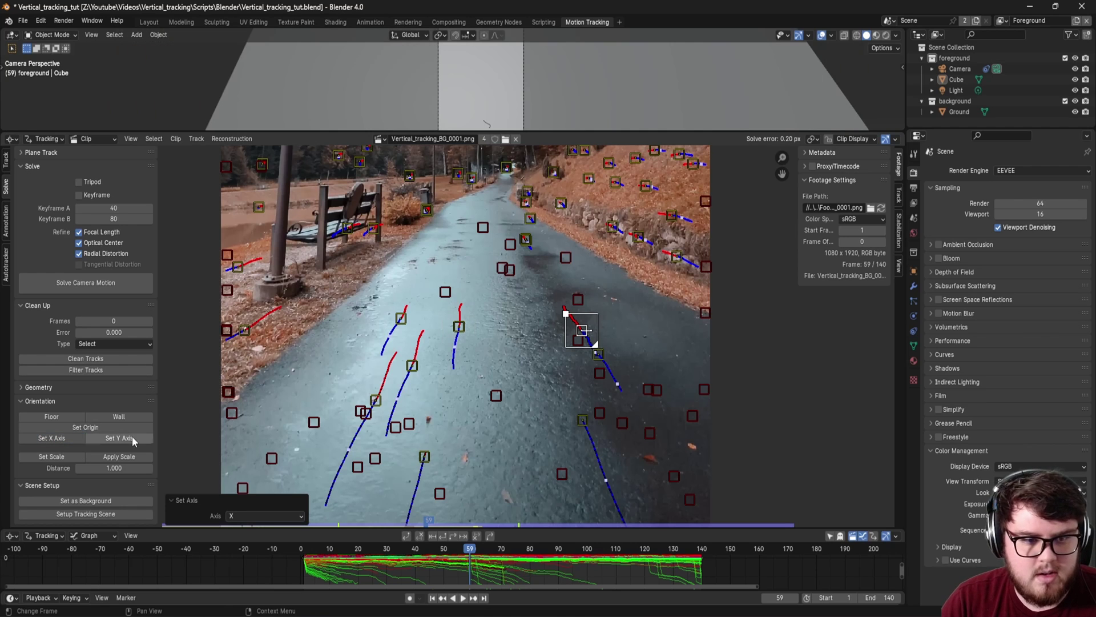
# - Set the scene scale with a distance of 0.6 between the origin and X-axis tracks, and save the file
pyautogui.scroll(-4, 525, 271)
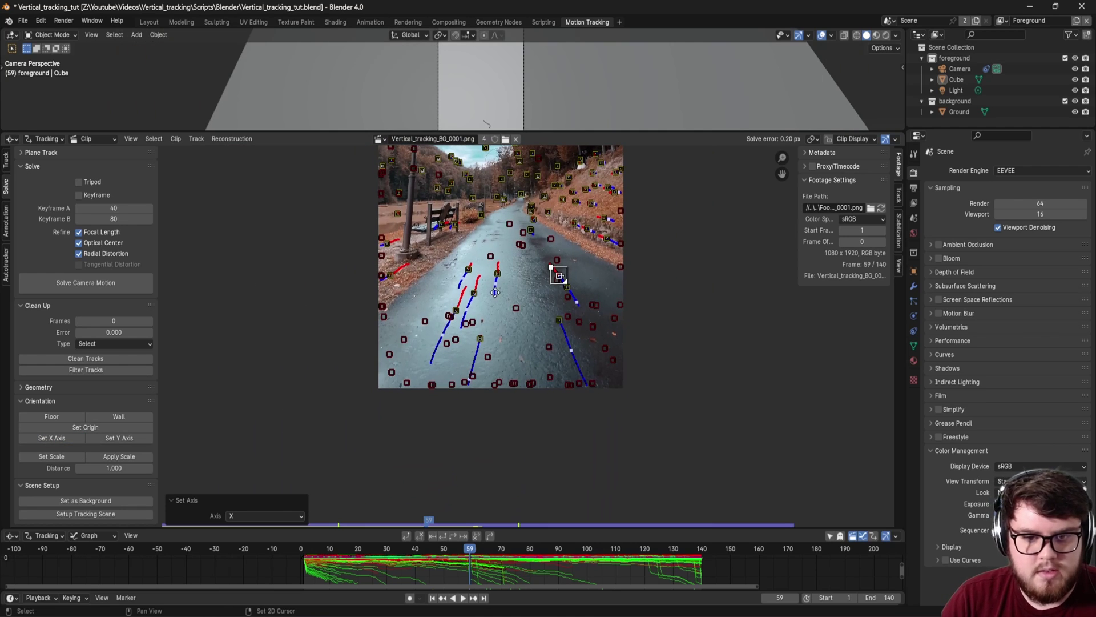
pyautogui.scroll(5, 516, 269)
pyautogui.moveTo(517, 274); pyautogui.dragTo(506, 381, button='middle')
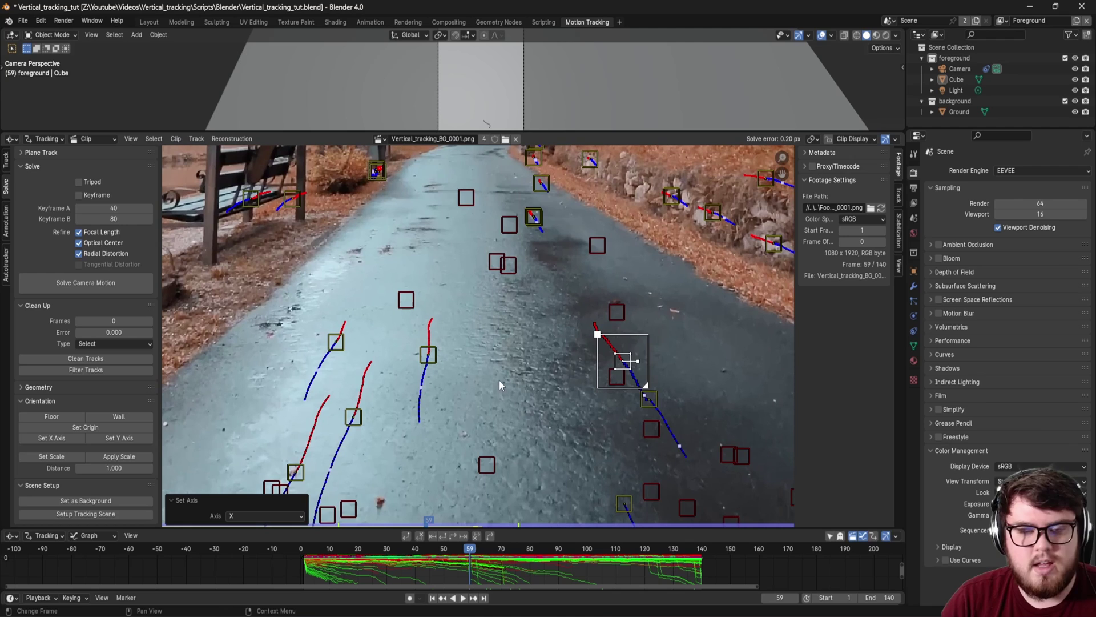
pyautogui.keyDown('shift'); pyautogui.click(435, 361); pyautogui.keyUp('shift')
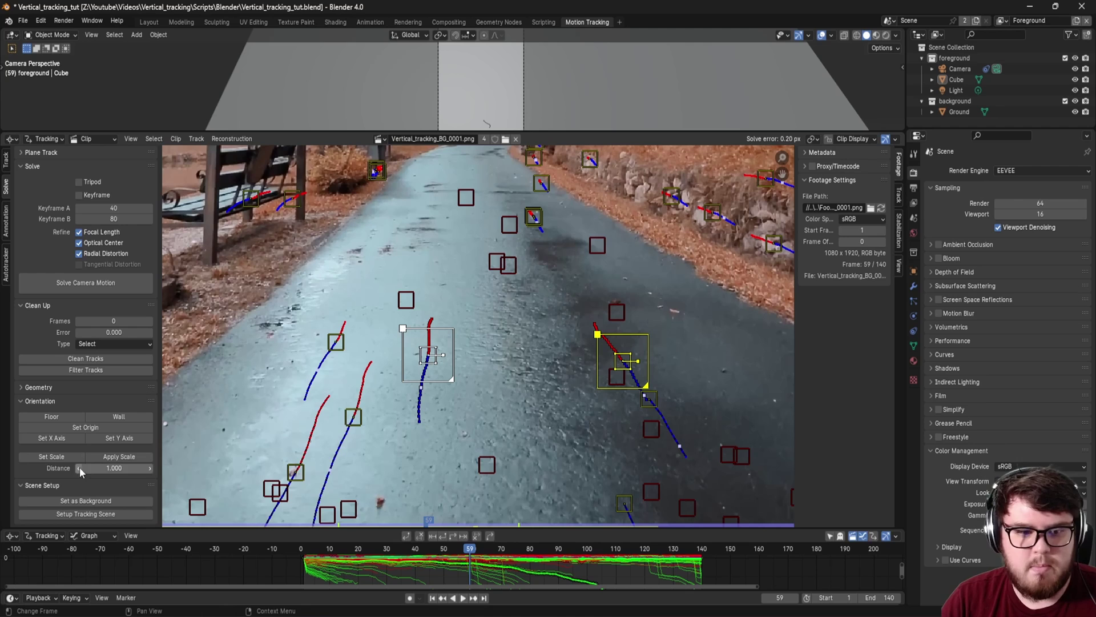
pyautogui.click(64, 456)
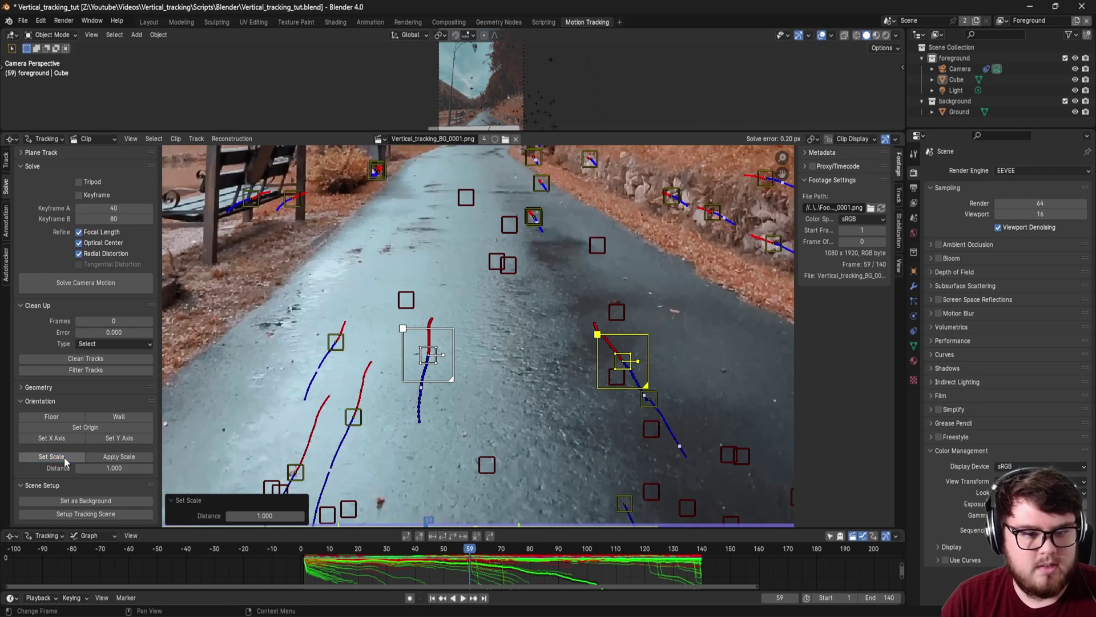
pyautogui.click(261, 516)
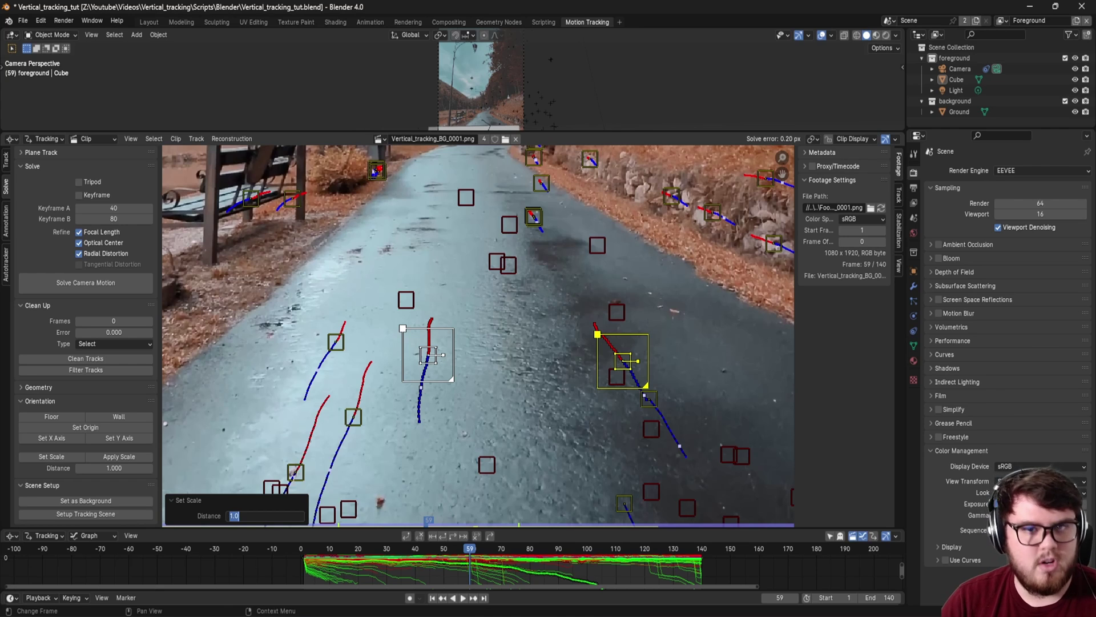
pyautogui.write('.6')
pyautogui.press('Return')
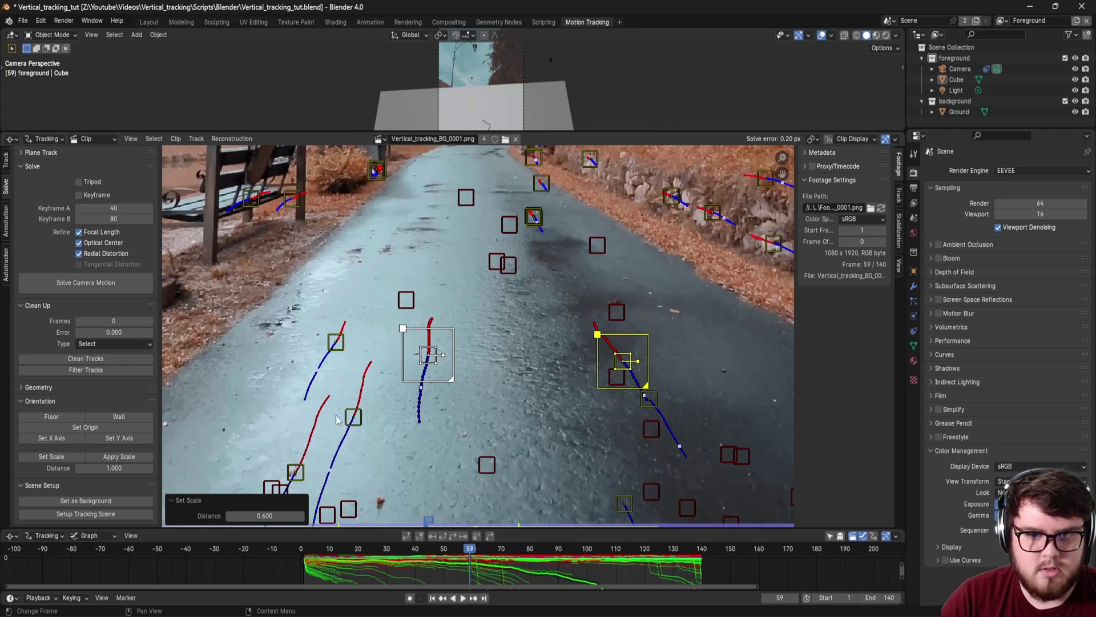
pyautogui.moveTo(336, 415); pyautogui.dragTo(337, 369, button='middle')
pyautogui.hotkey('ctrl', 's')
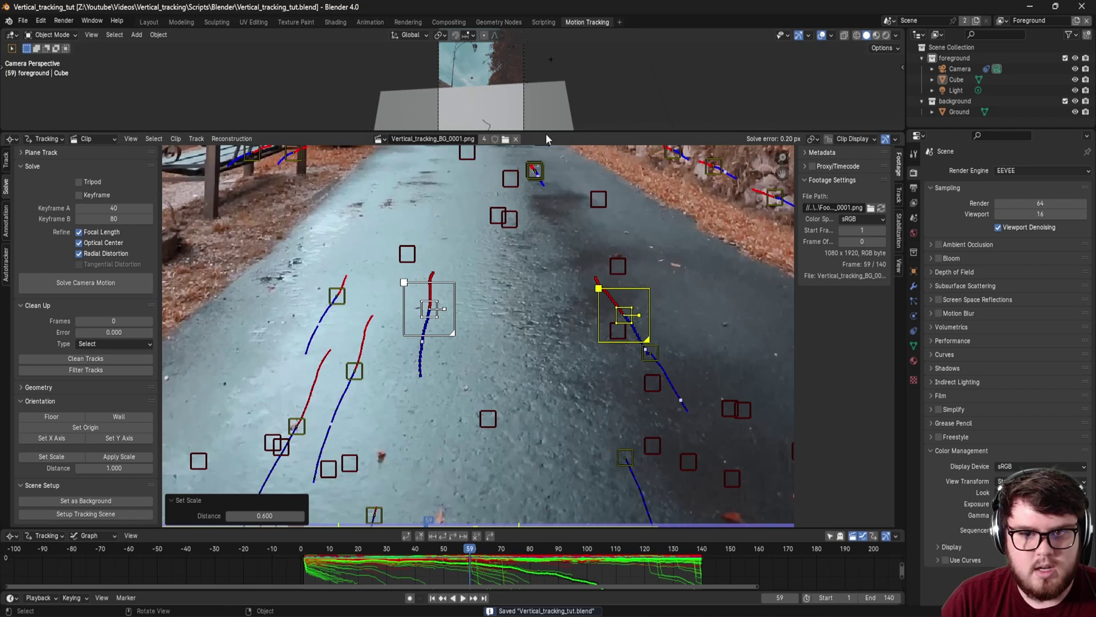
# - Enlarge the 3D viewport and scrub to frame 23 to check the scene's alignment with the tracked camera, saving the file
pyautogui.moveTo(546, 134); pyautogui.dragTo(526, 372)
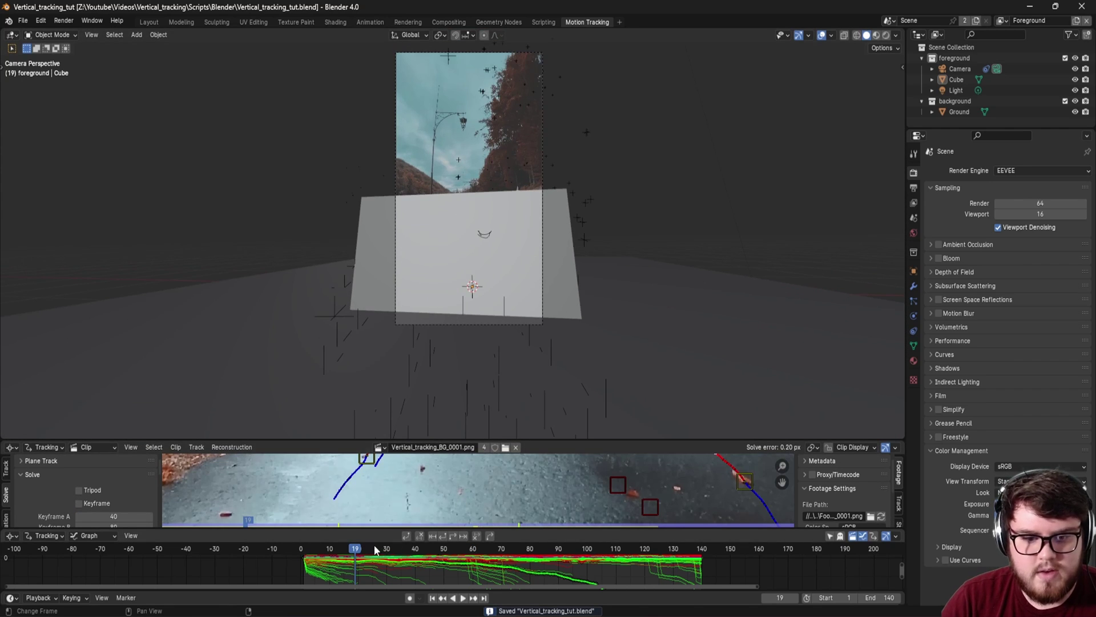
pyautogui.moveTo(375, 549)
pyautogui.mouseDown()
pyautogui.moveTo(522, 545)
pyautogui.moveTo(244, 565)
pyautogui.moveTo(311, 574)
pyautogui.moveTo(367, 556)
pyautogui.mouseUp()
pyautogui.hotkey('ctrl', 's')
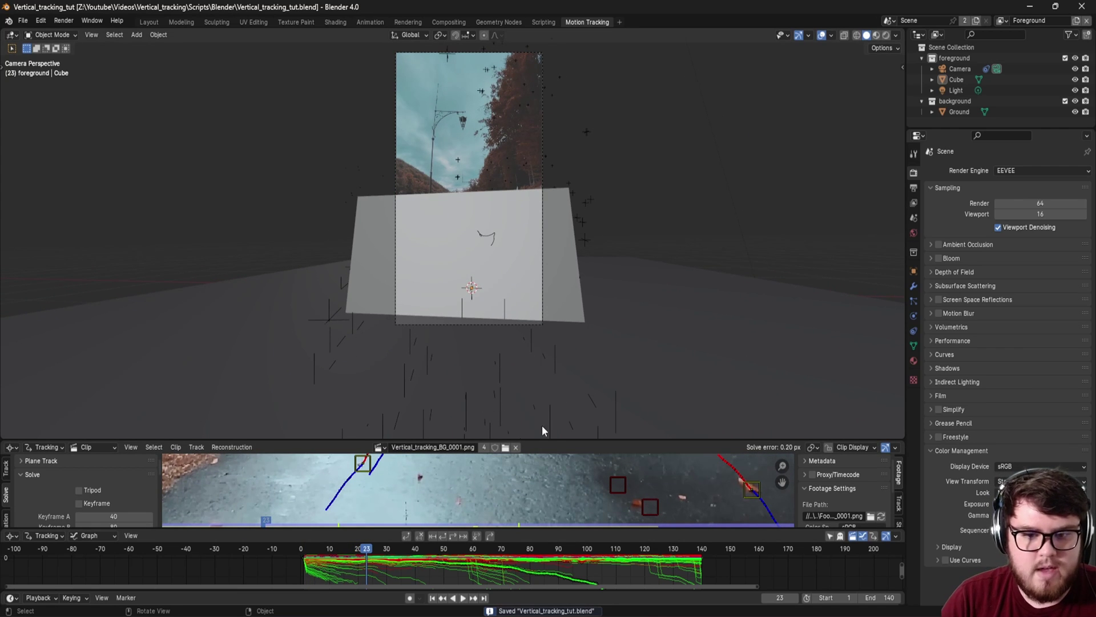
pyautogui.moveTo(555, 438); pyautogui.dragTo(576, 191)
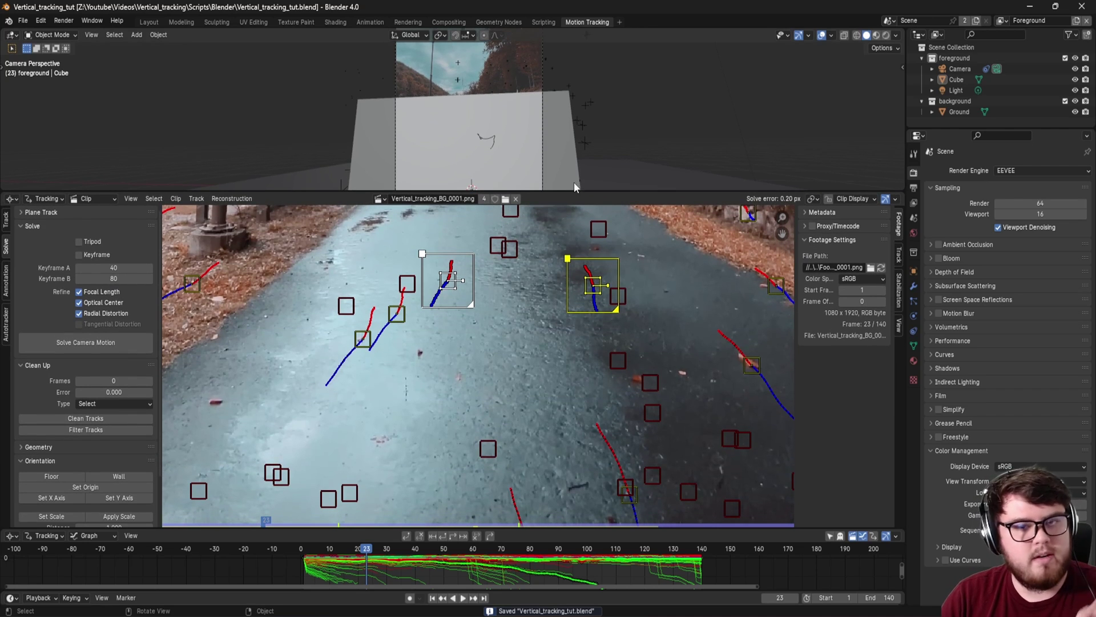
# - View the scene through the tracked camera in the Layout workspace and save the file
pyautogui.click(149, 22)
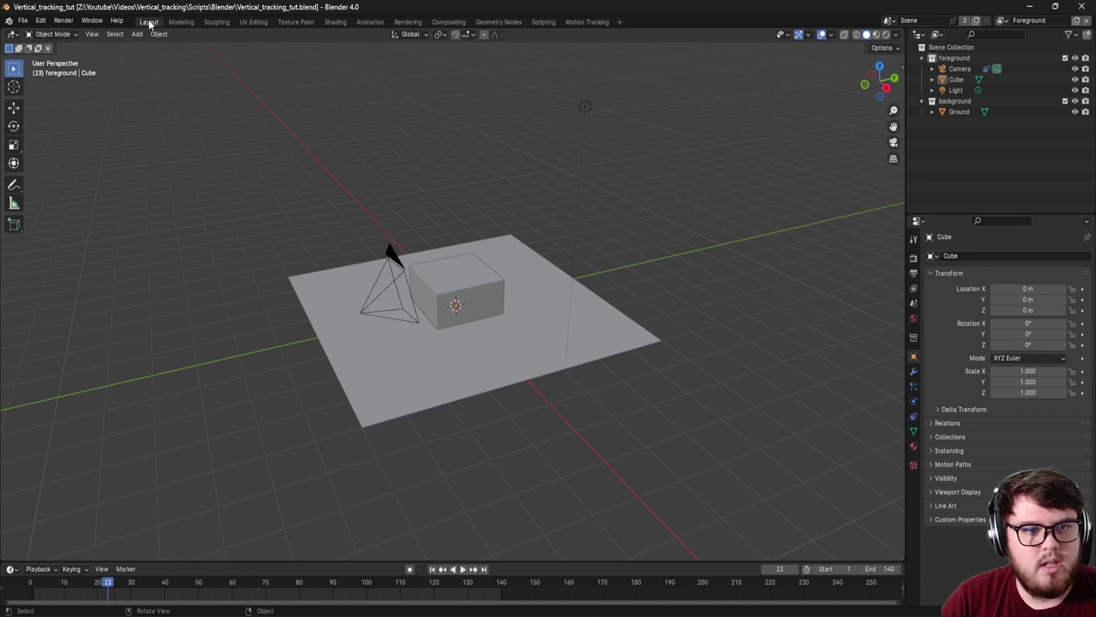
pyautogui.moveTo(401, 303); pyautogui.dragTo(452, 275, button='middle')
pyautogui.press('KP_0')
pyautogui.hotkey('ctrl', 's')
# - Delete the foreground and background collections while keeping their objects in the scene
pyautogui.click(964, 57)
pyautogui.press('x')
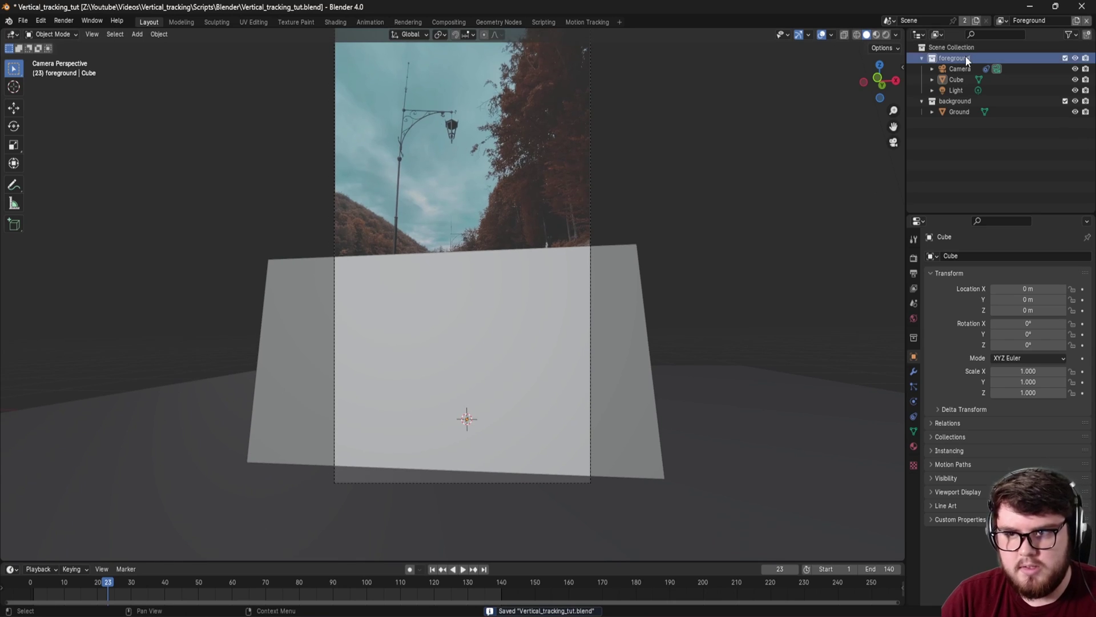
pyautogui.click(960, 58)
pyautogui.press('x')
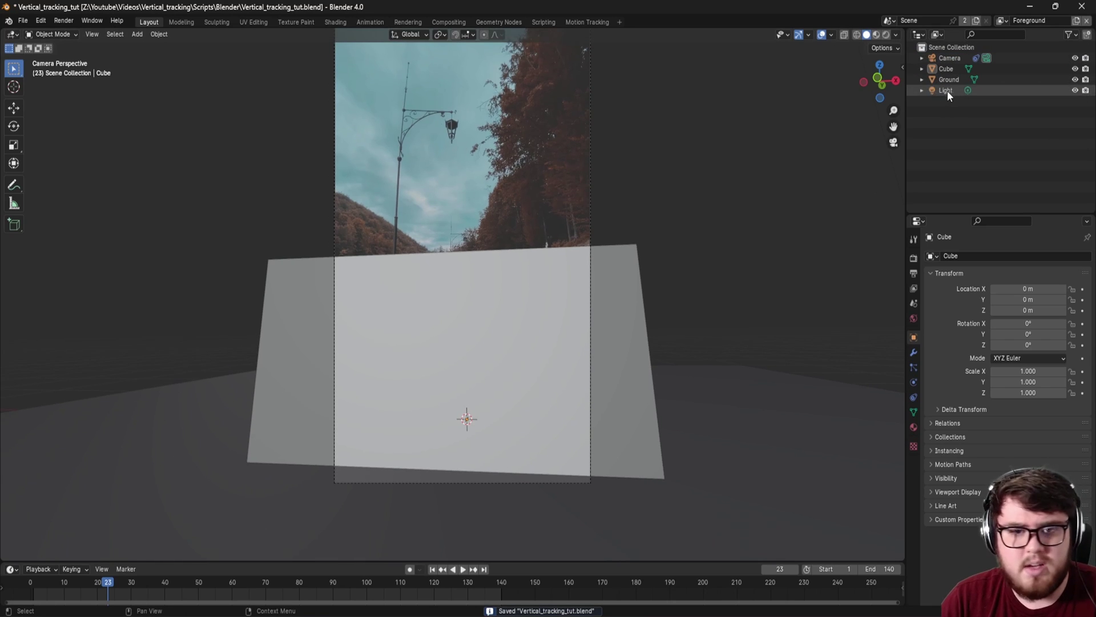
# - Remove the Background view layer, leaving Foreground as the active one
pyautogui.click(1004, 20)
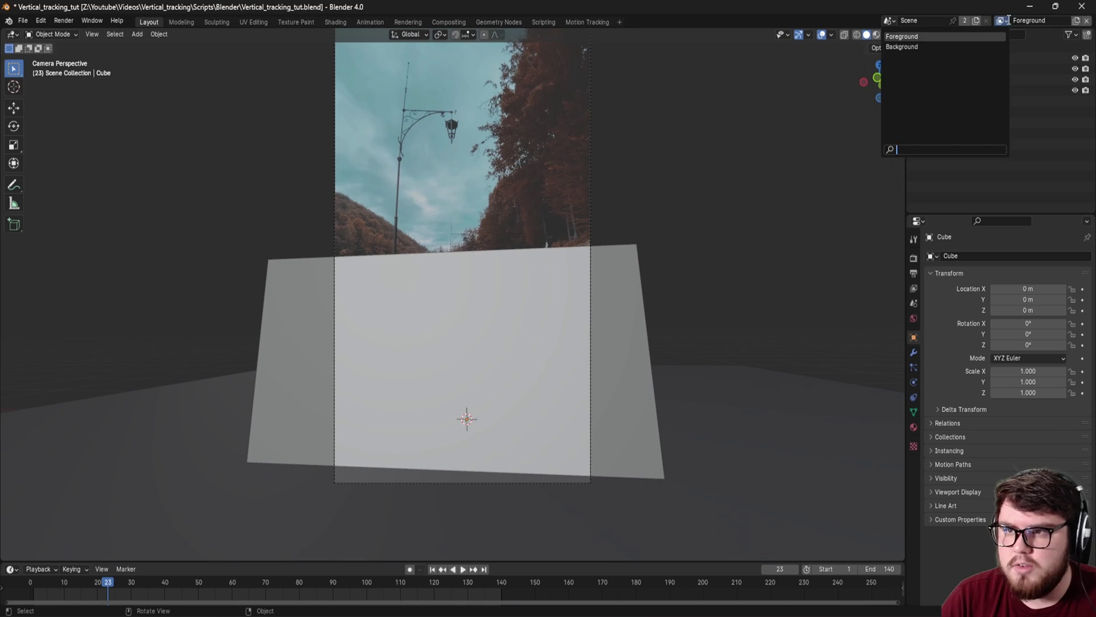
pyautogui.click(999, 20)
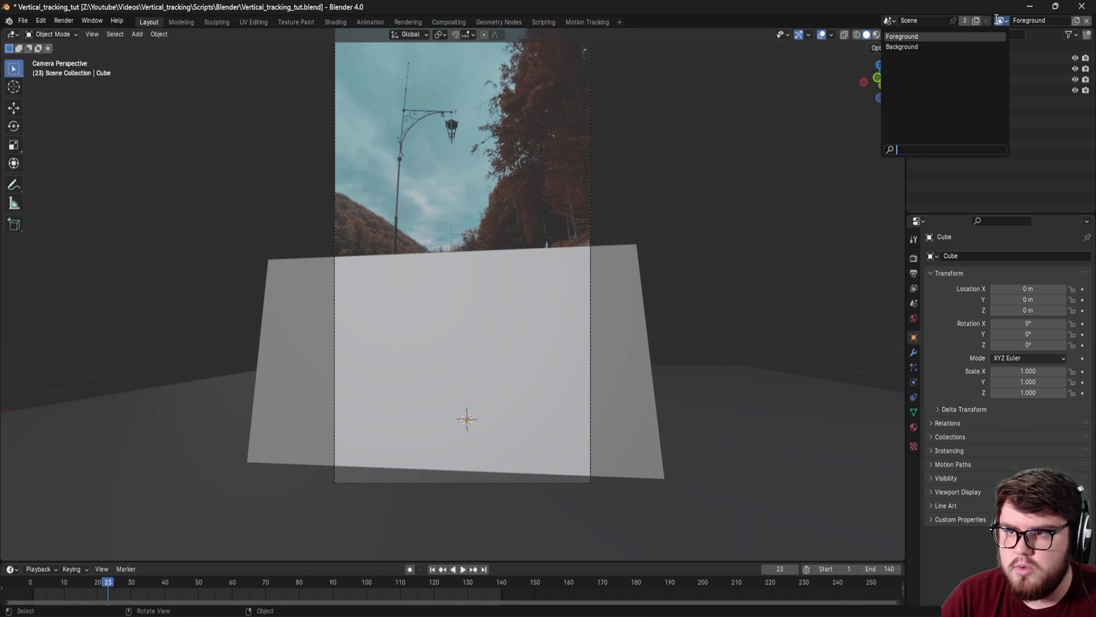
pyautogui.click(941, 46)
pyautogui.click(1087, 21)
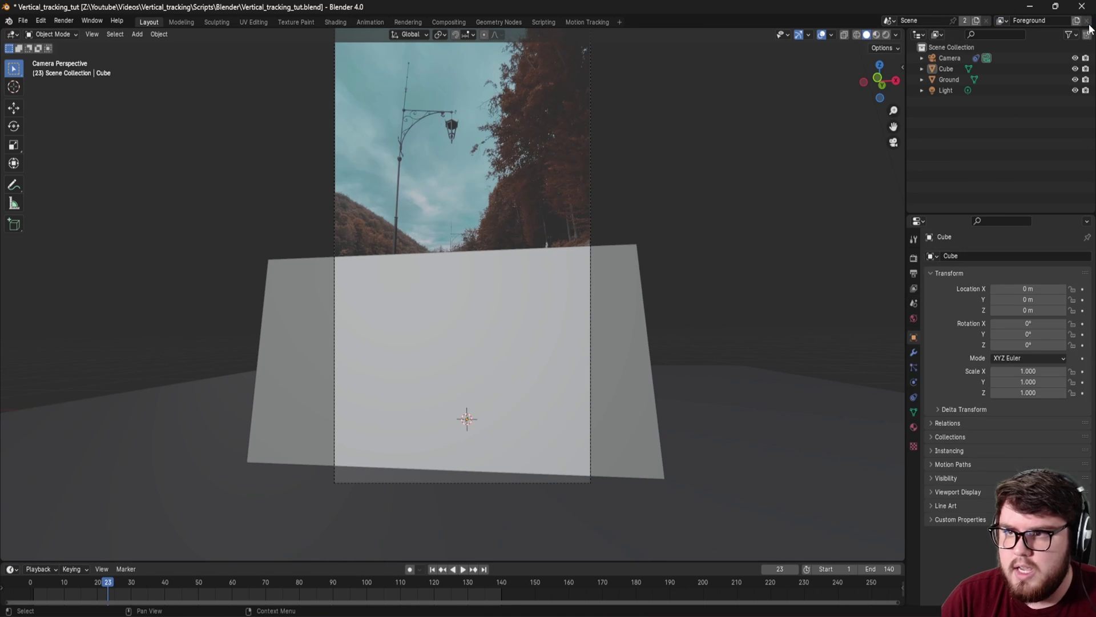
# - Delete the Undistortion, Scale, first Alpha Over and upper Render Layers nodes from the compositing tree
pyautogui.click(448, 22)
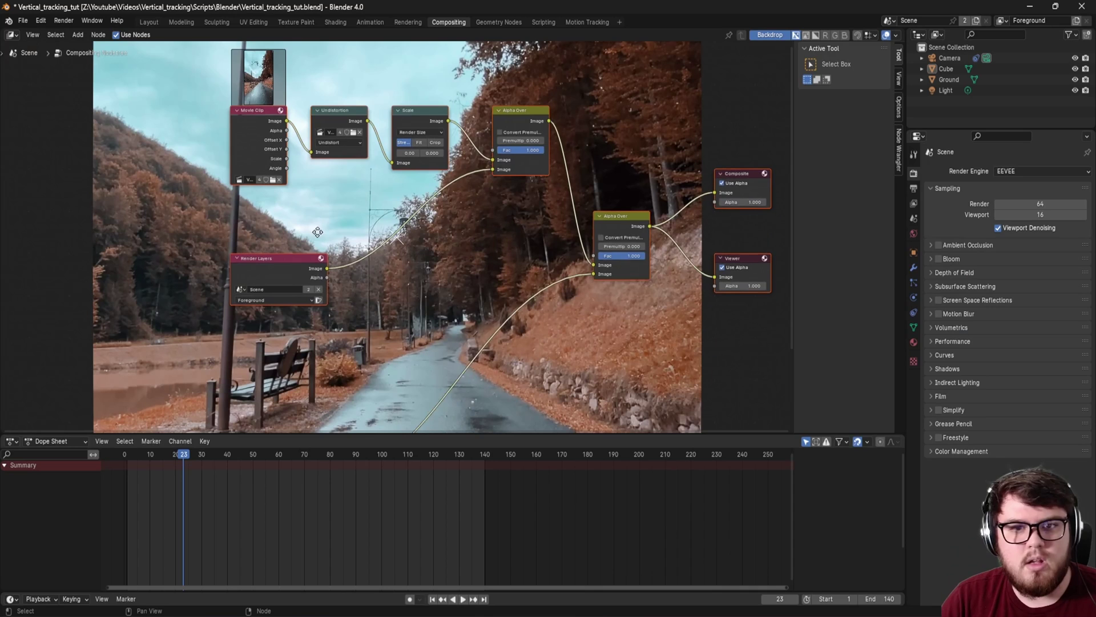
pyautogui.moveTo(318, 232); pyautogui.dragTo(312, 230, button='middle')
pyautogui.moveTo(295, 81); pyautogui.dragTo(513, 281)
pyautogui.press('x')
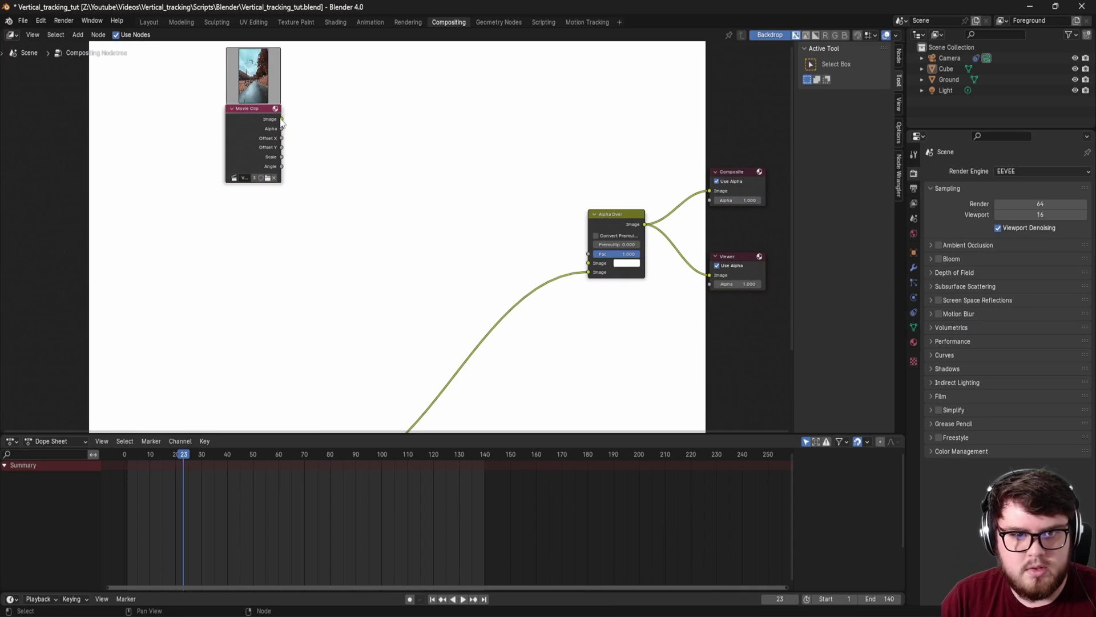
# - Connect the Movie Clip image to the first image input of Alpha Over, move the remaining nodes closer together and save
pyautogui.moveTo(281, 119); pyautogui.dragTo(589, 265)
pyautogui.moveTo(444, 294); pyautogui.dragTo(493, 125, button='middle')
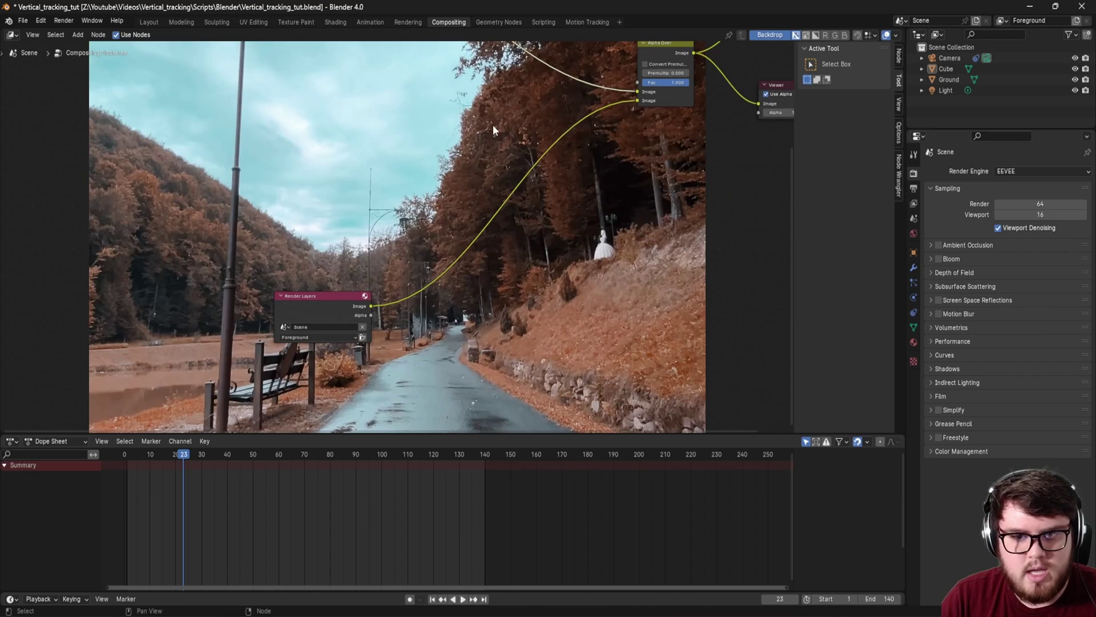
pyautogui.moveTo(314, 317); pyautogui.dragTo(511, 177)
pyautogui.moveTo(540, 142); pyautogui.dragTo(428, 328, button='middle')
pyautogui.moveTo(188, 151); pyautogui.dragTo(408, 243)
pyautogui.hotkey('ctrl', 's')
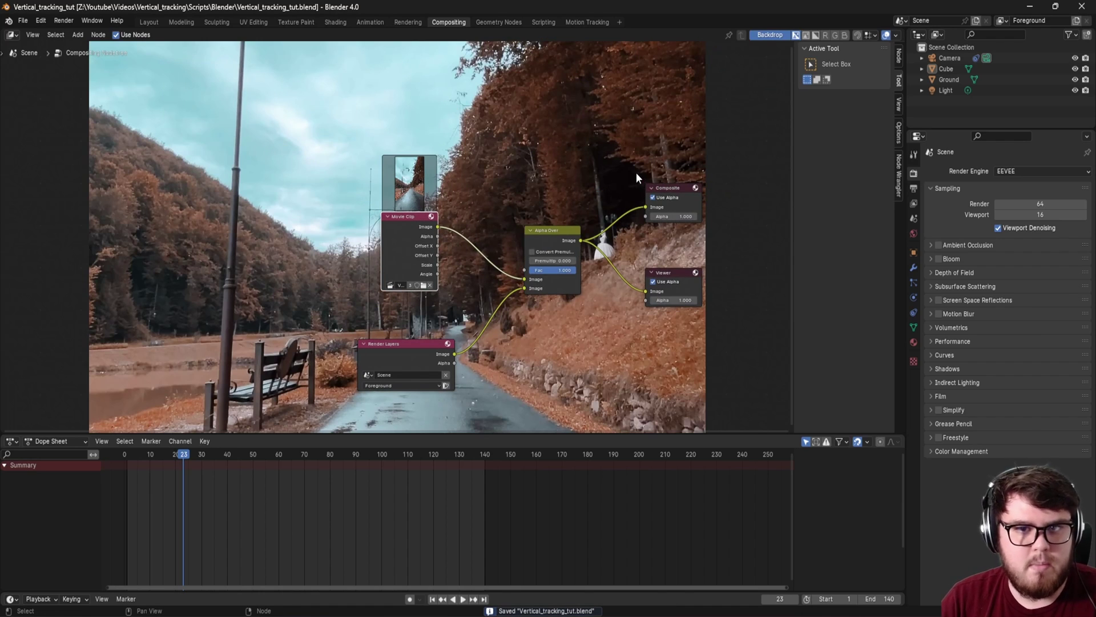
# - Return to the Layout workspace and delete the Cube, Ground and Light objects, keeping only the camera
pyautogui.click(149, 23)
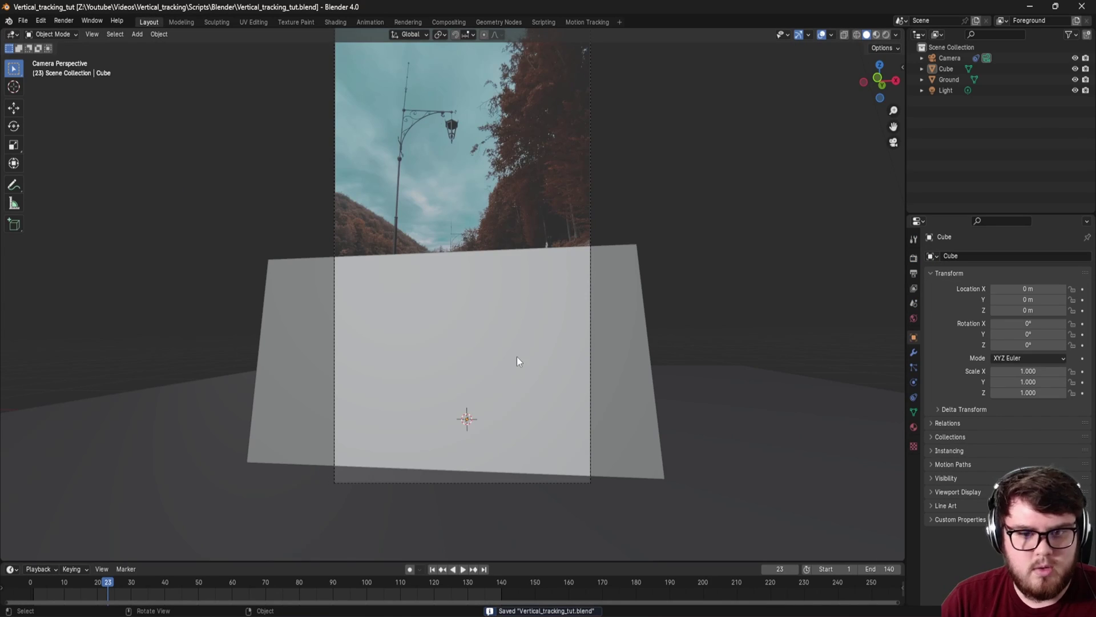
pyautogui.click(946, 69)
pyautogui.keyDown('shift'); pyautogui.click(948, 90); pyautogui.keyUp('shift')
pyautogui.press('Delete')
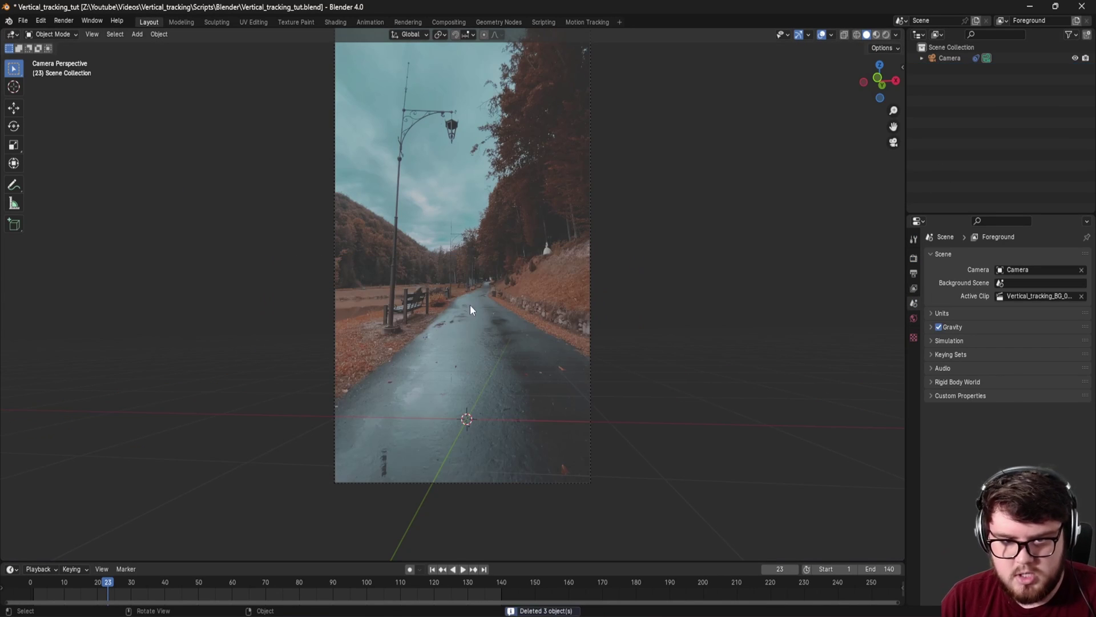
# - Turn off Render Undistorted for the camera's background movie clip and save the file
pyautogui.click(951, 58)
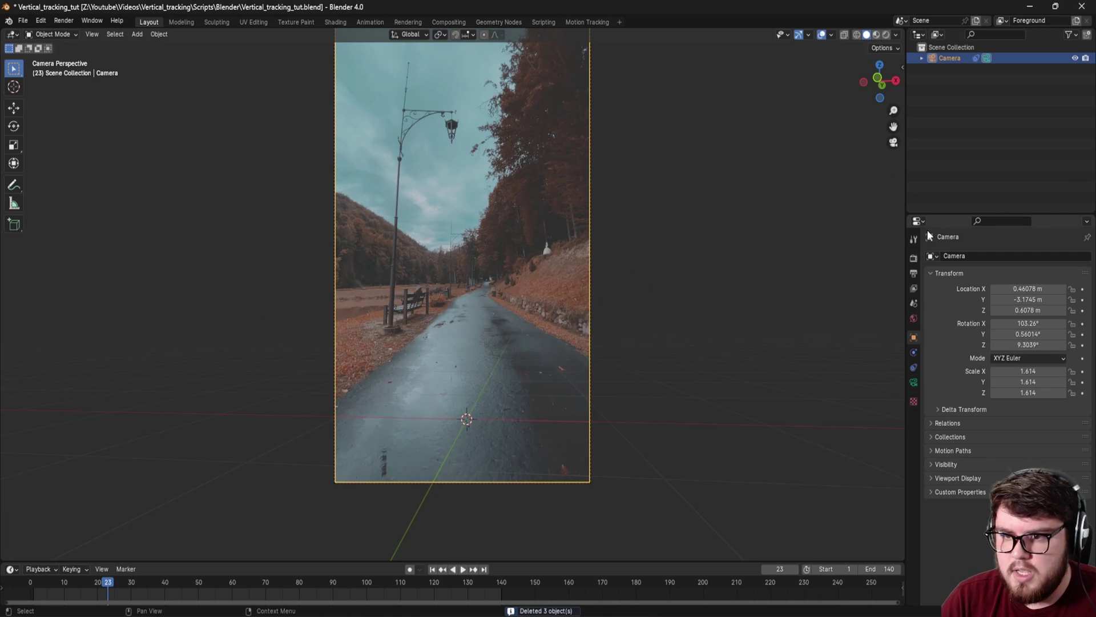
pyautogui.click(912, 386)
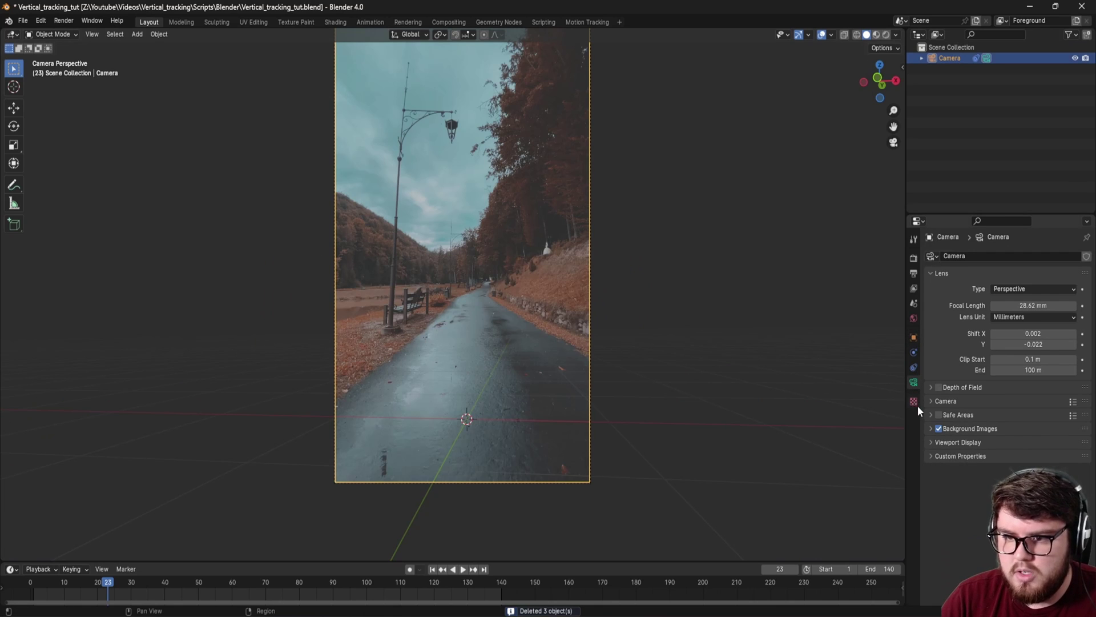
pyautogui.click(929, 429)
pyautogui.scroll(-3, 943, 415)
pyautogui.scroll(-2, 943, 419)
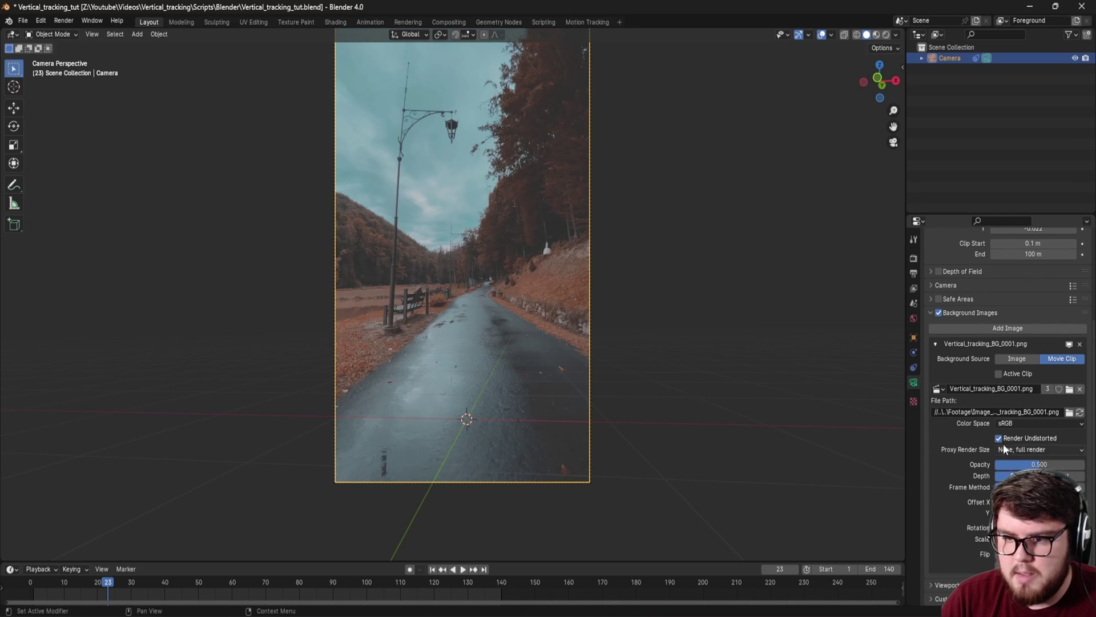
pyautogui.click(999, 439)
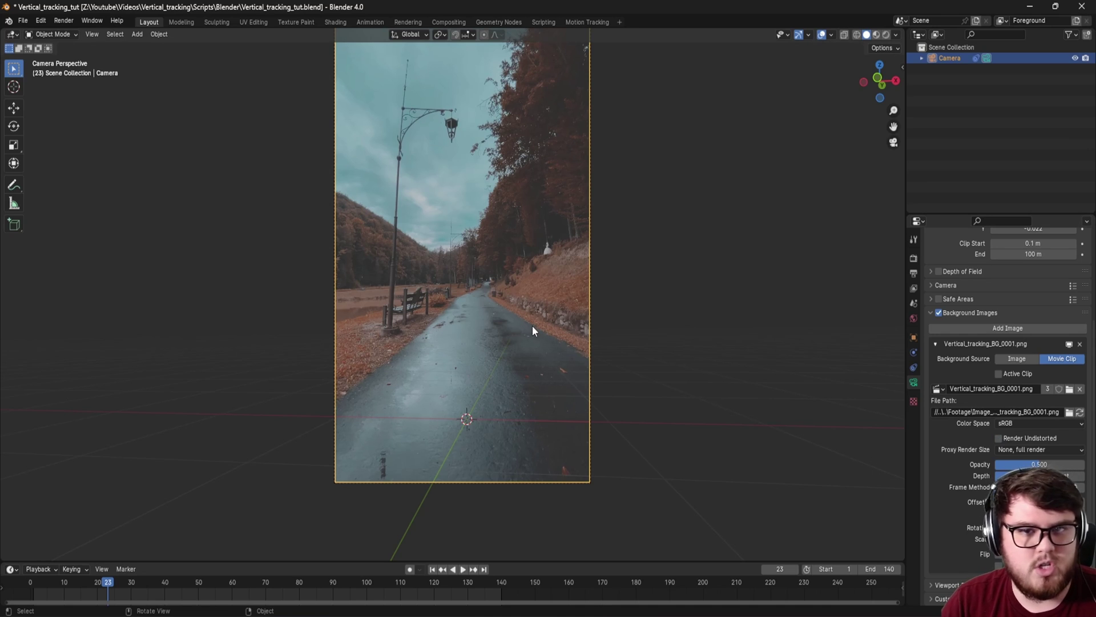
pyautogui.keyDown('shift'); pyautogui.moveTo(532, 330); pyautogui.dragTo(515, 336, button='middle'); pyautogui.keyUp('shift')
pyautogui.hotkey('ctrl', 's')
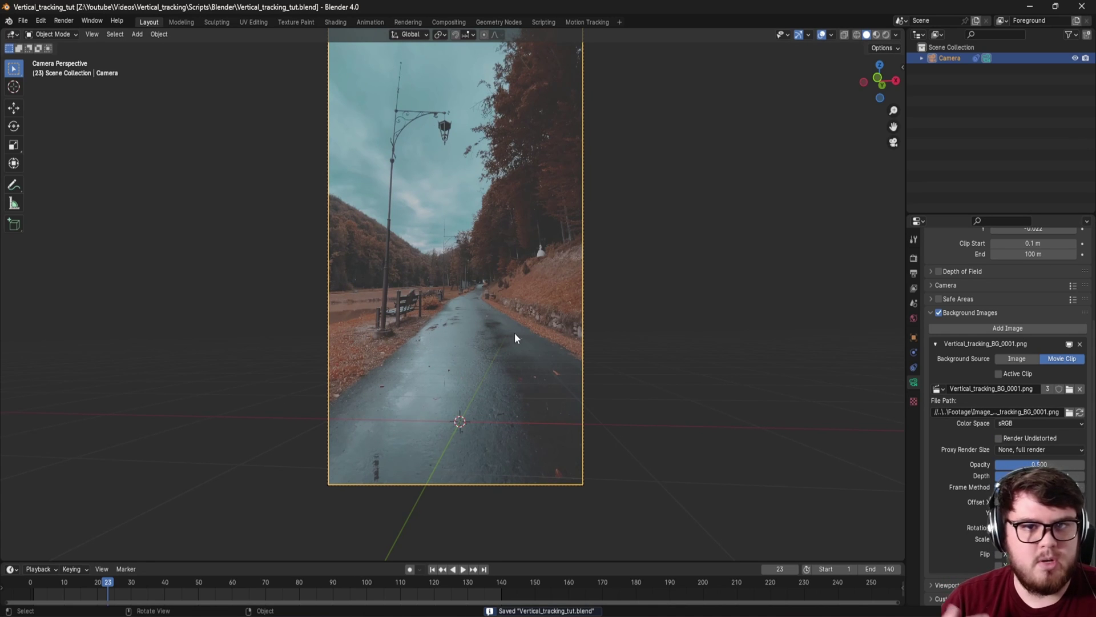
# - Add a mesh plane and move it farther down the road with global Z locked
pyautogui.keyDown('shift'); pyautogui.moveTo(419, 245); pyautogui.dragTo(392, 308, button='middle'); pyautogui.keyUp('shift')
pyautogui.hotkey('shift', 'a')
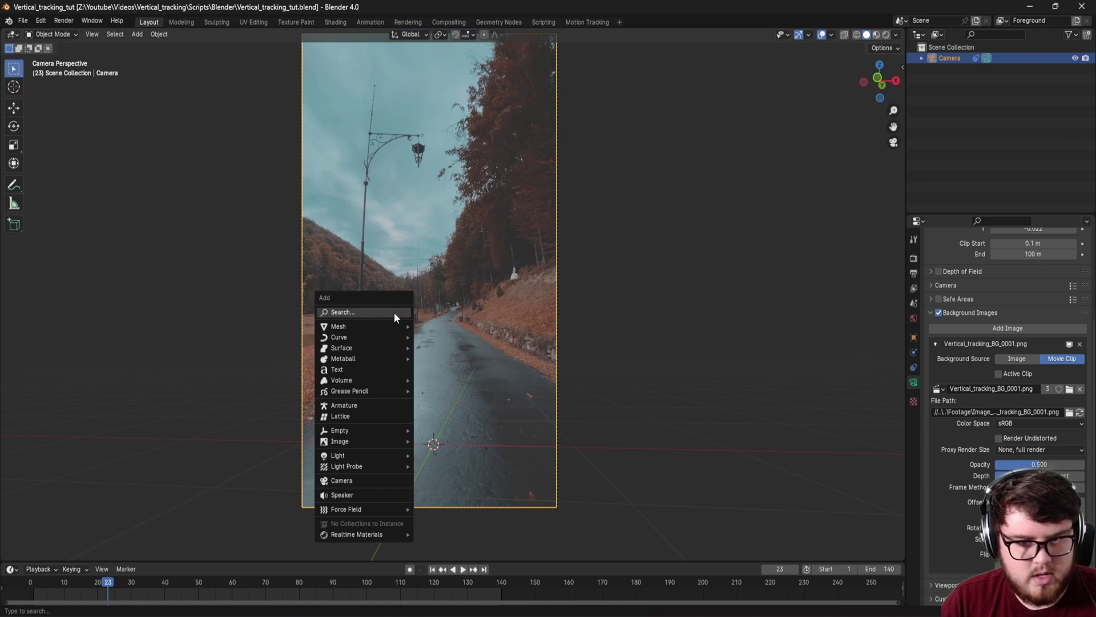
pyautogui.moveTo(377, 326)
pyautogui.click(442, 330)
pyautogui.scroll(-2, 491, 352)
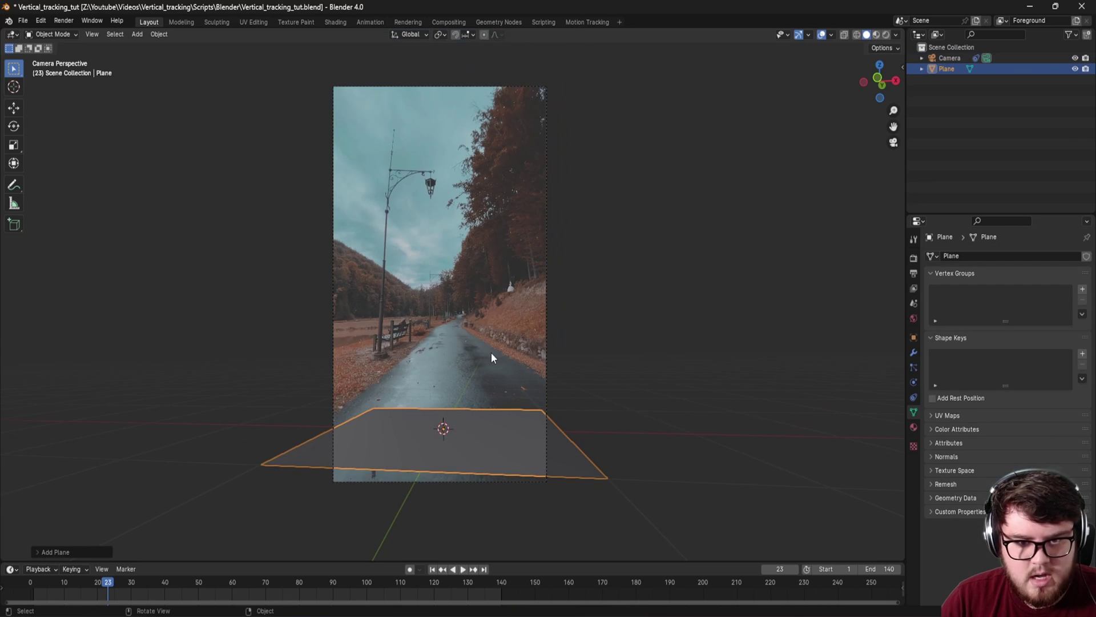
pyautogui.scroll(4, 480, 372)
pyautogui.press('g')
pyautogui.hotkey('shift', 'z')
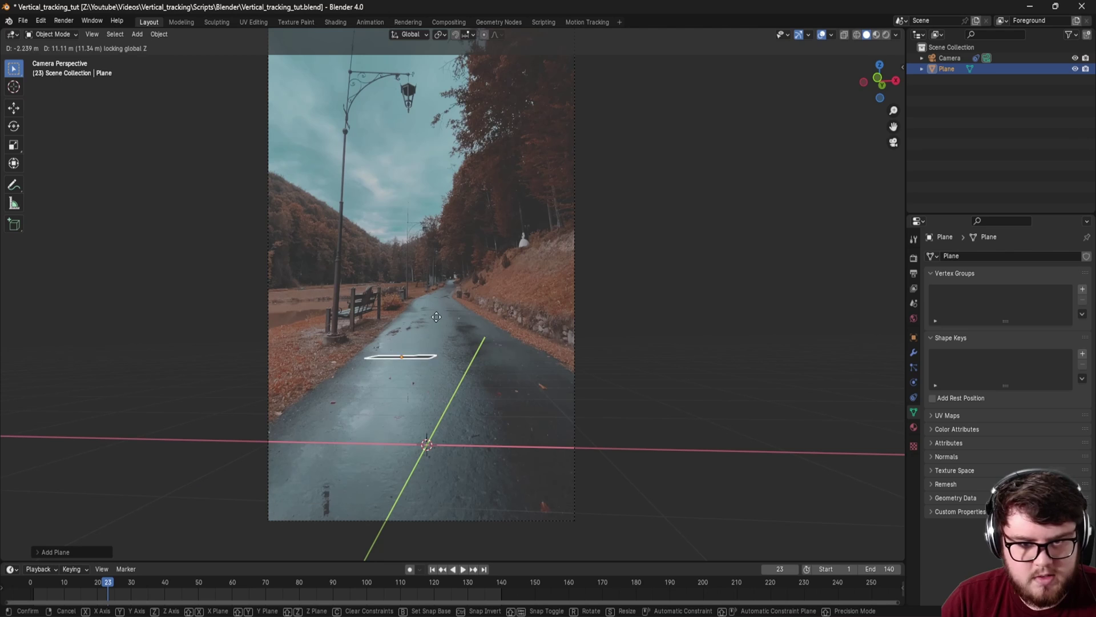
pyautogui.click(479, 372)
# - Scrub back to frame 16 and check the plane's fit on the road, ending in camera view
pyautogui.moveTo(110, 584); pyautogui.dragTo(84, 592)
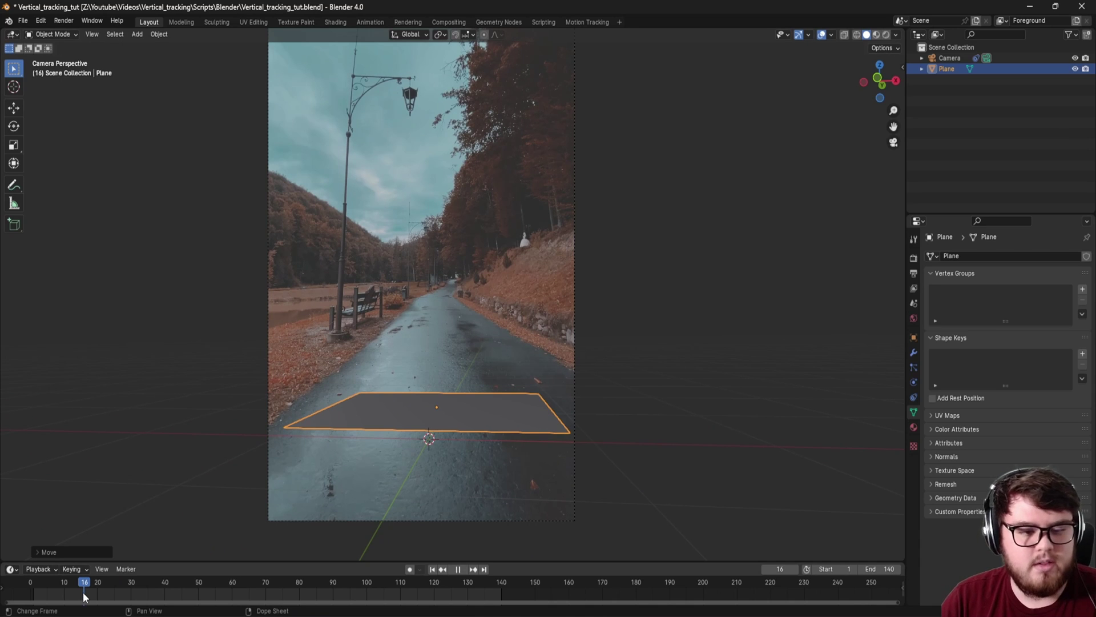
pyautogui.keyDown('shift'); pyautogui.moveTo(382, 457); pyautogui.dragTo(457, 454, button='middle'); pyautogui.keyUp('shift')
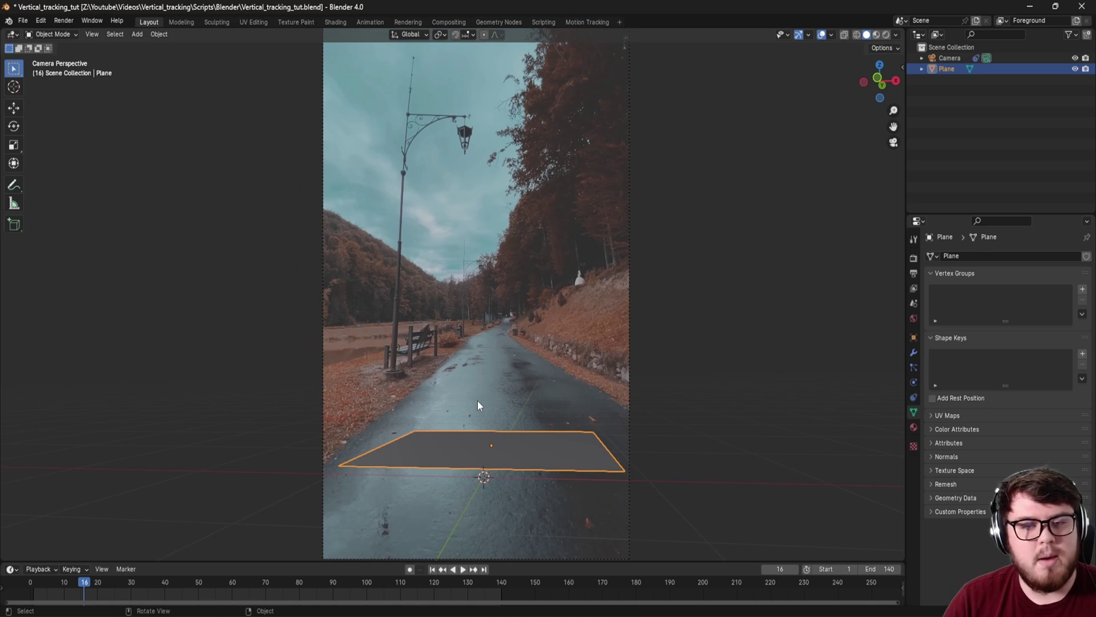
pyautogui.moveTo(549, 340); pyautogui.dragTo(530, 352, button='middle')
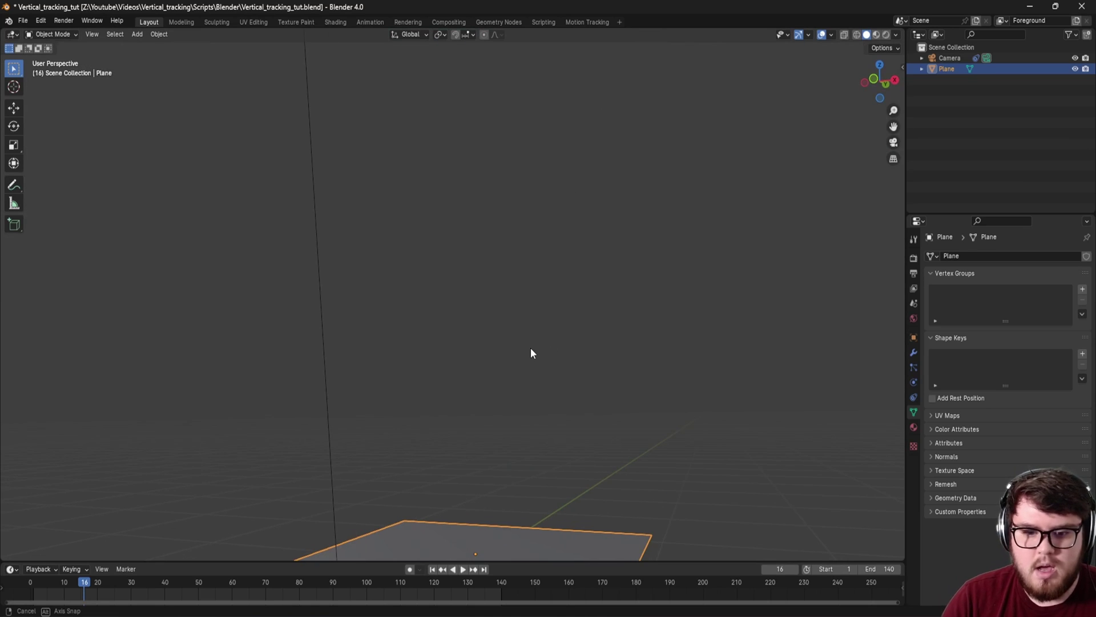
pyautogui.press('KP_0')
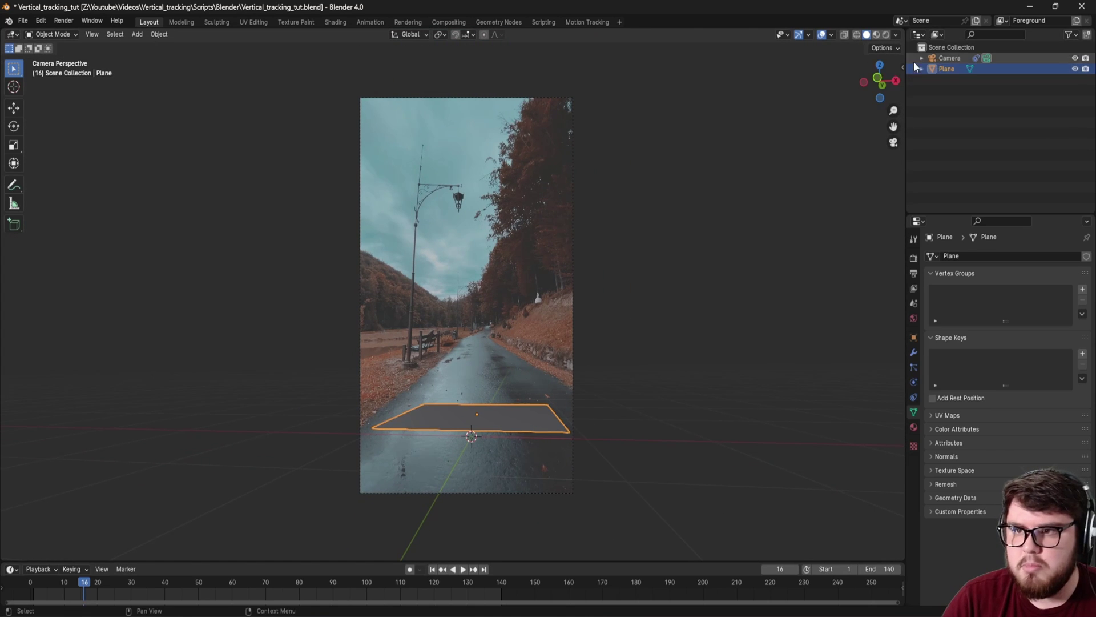
# - Set the camera's Sensor Fit to Horizontal and save the file
pyautogui.click(951, 58)
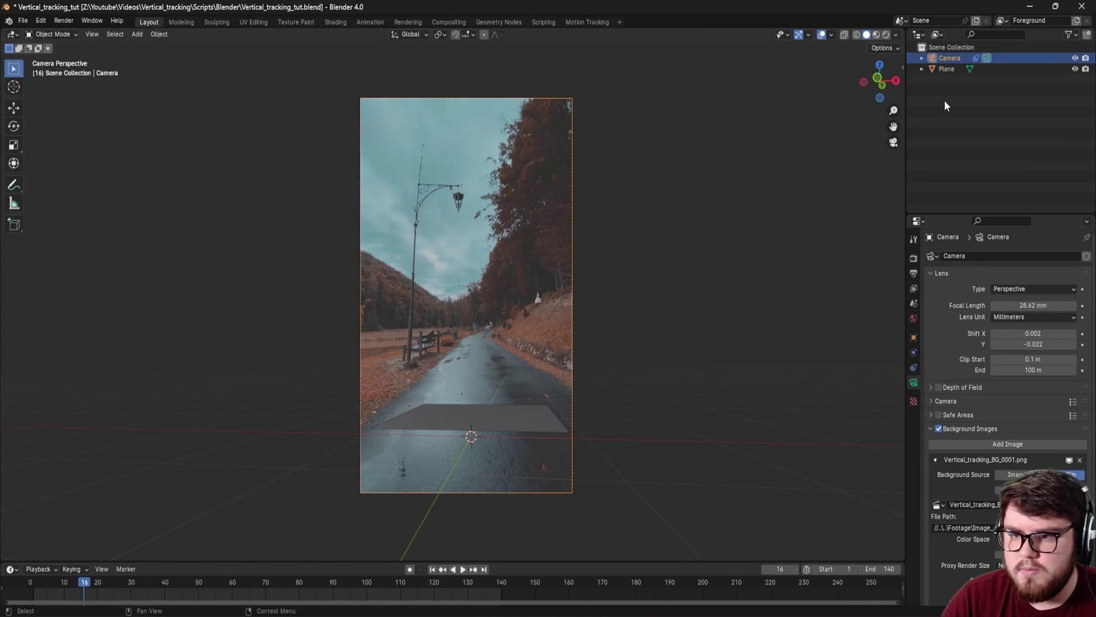
pyautogui.click(934, 400)
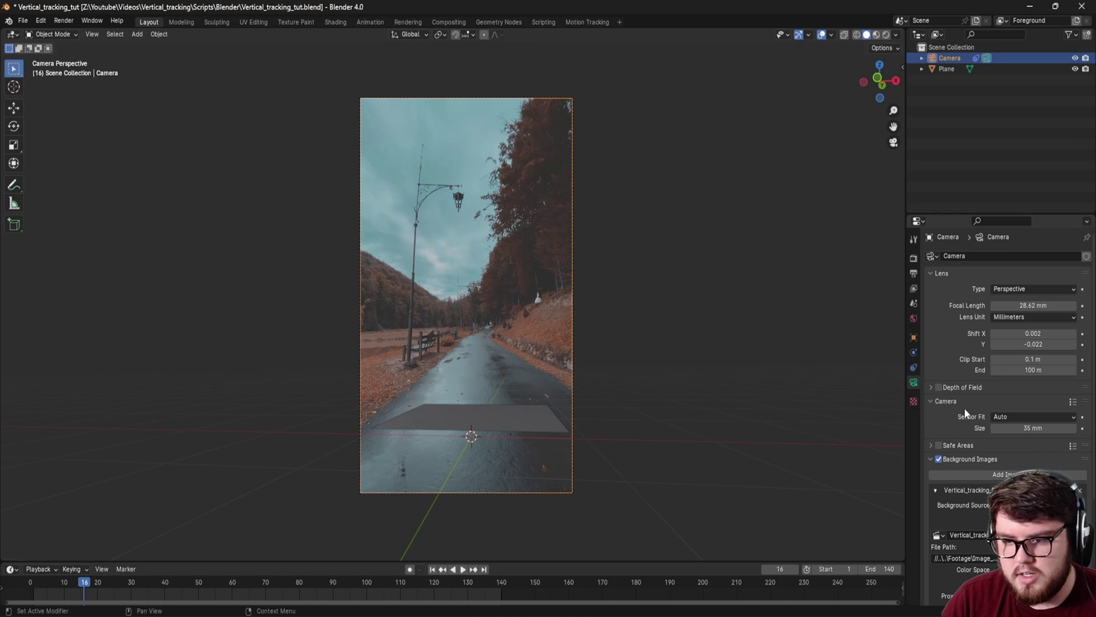
pyautogui.click(1010, 417)
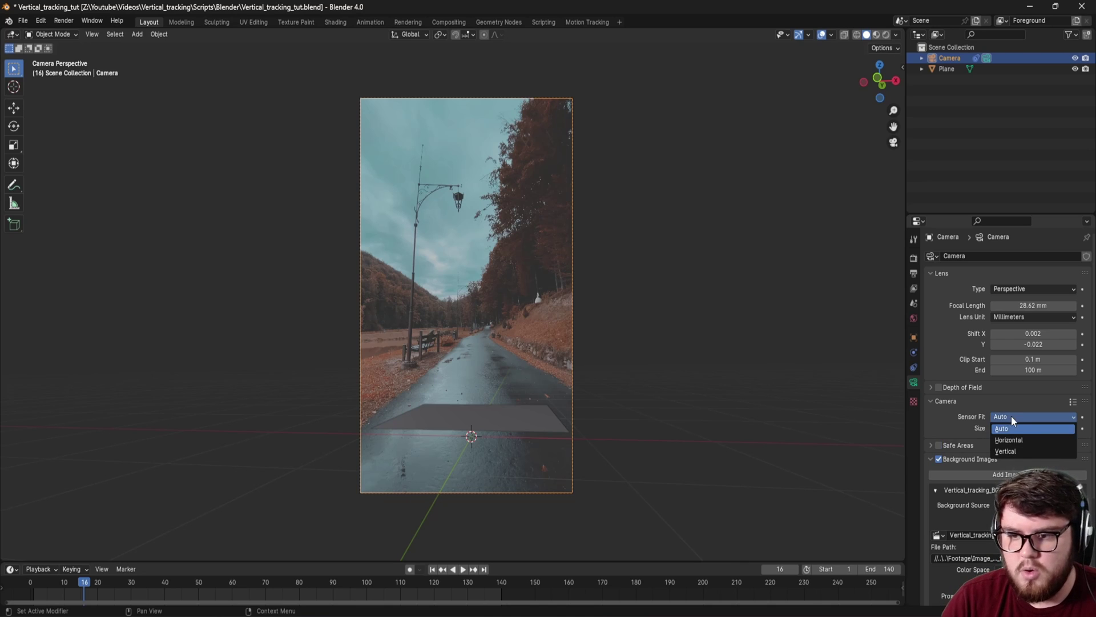
pyautogui.click(1018, 438)
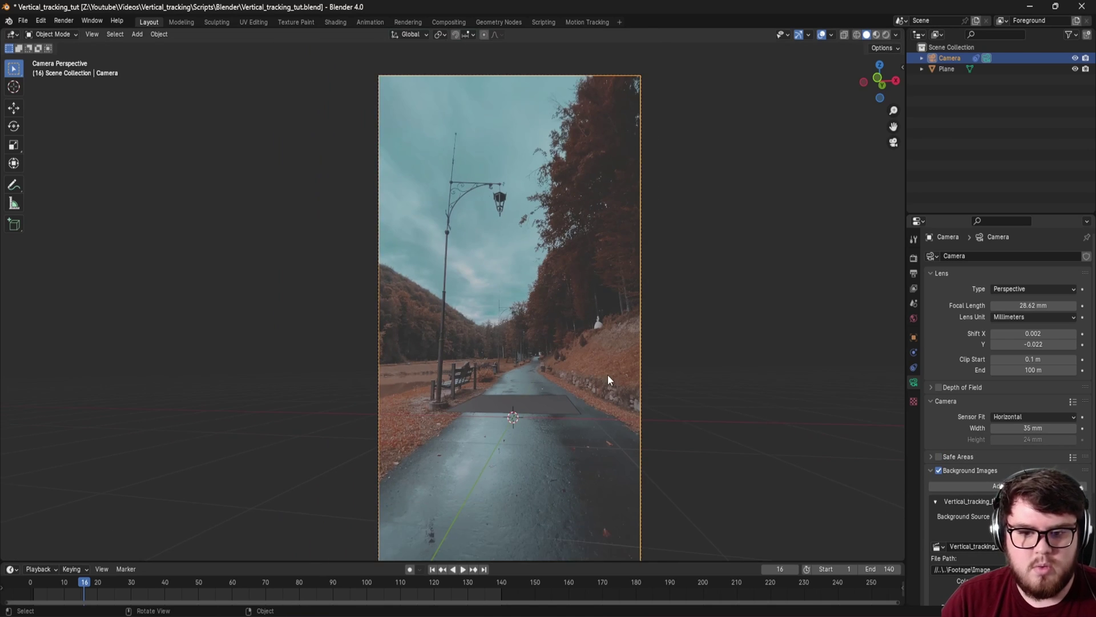
pyautogui.keyDown('shift'); pyautogui.moveTo(608, 376); pyautogui.dragTo(534, 376, button='middle'); pyautogui.keyUp('shift')
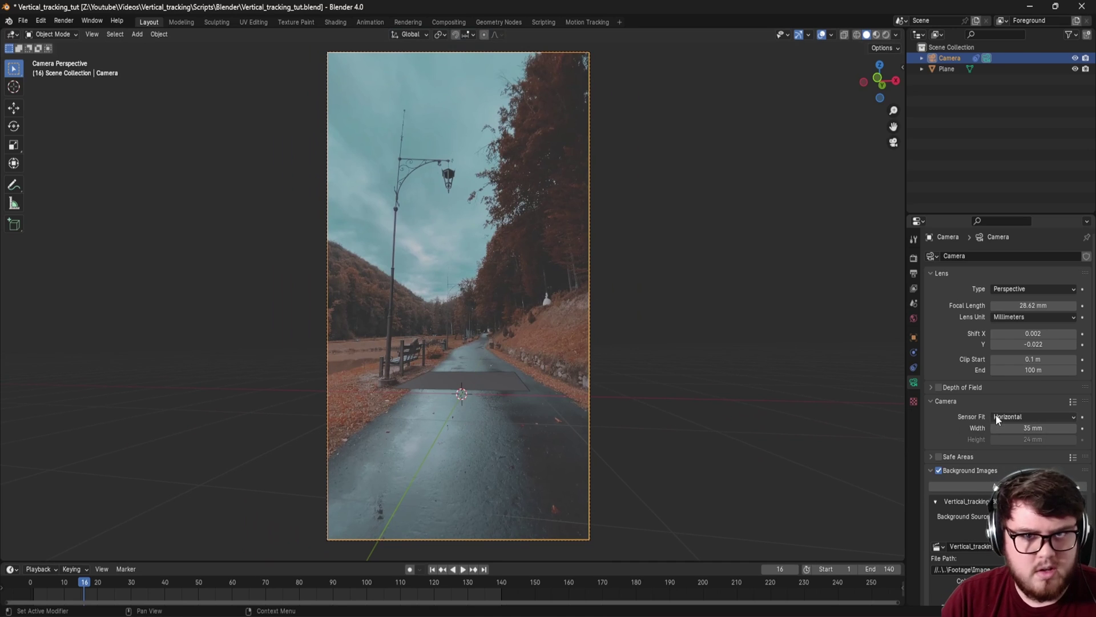
pyautogui.keyDown('shift'); pyautogui.moveTo(481, 399); pyautogui.dragTo(454, 409, button='middle'); pyautogui.keyUp('shift')
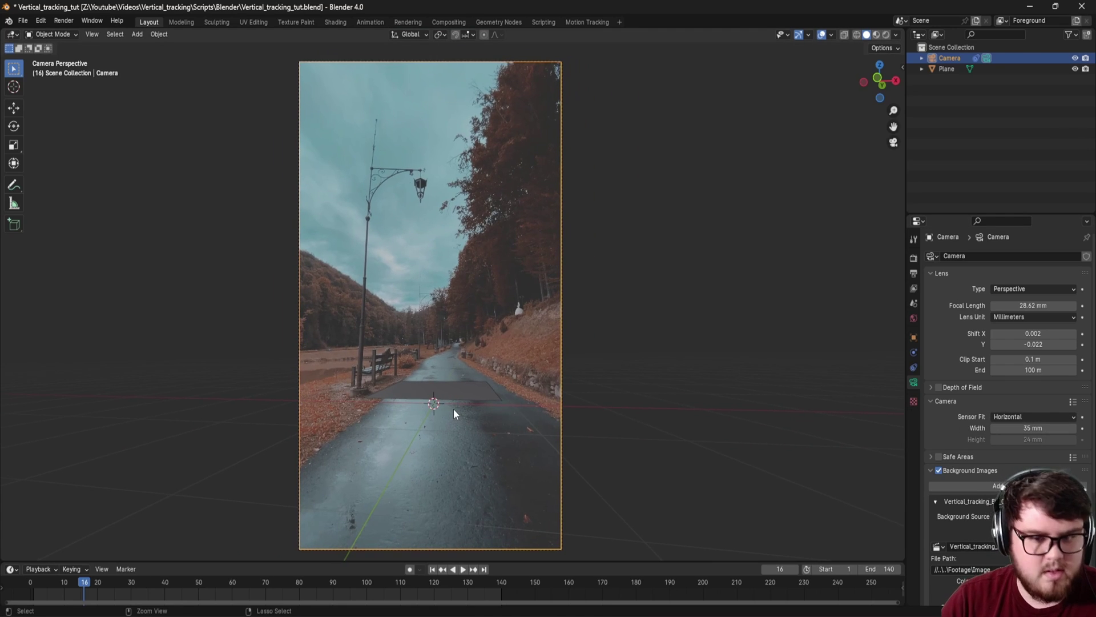
pyautogui.hotkey('ctrl', 's')
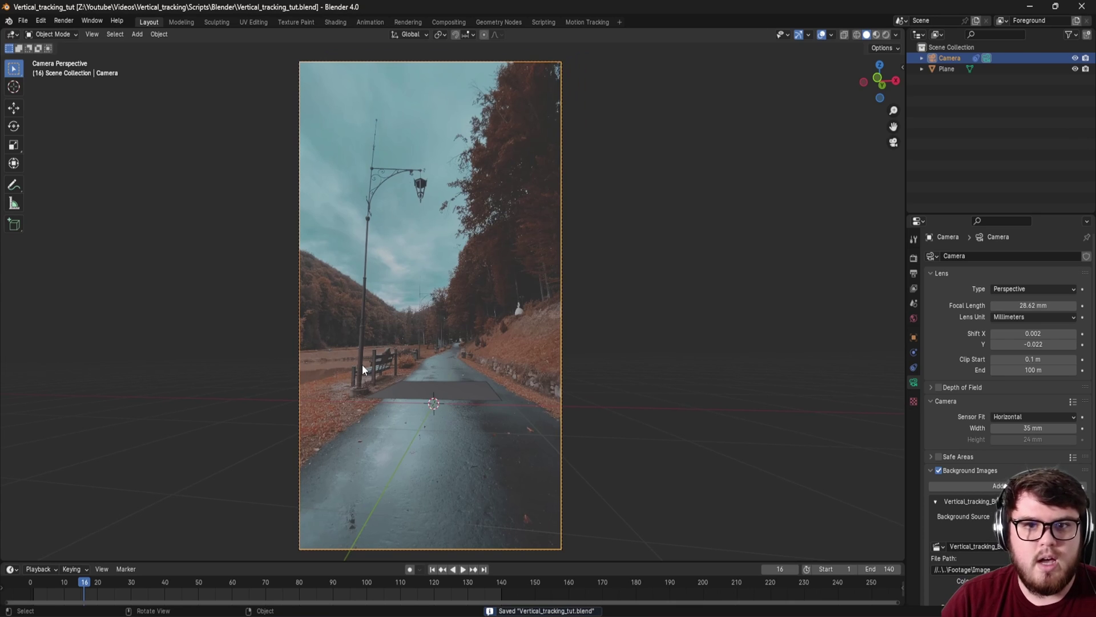
# - Scrub the timeline to frame 37 to check how the plane follows the road
pyautogui.scroll(3, 443, 417)
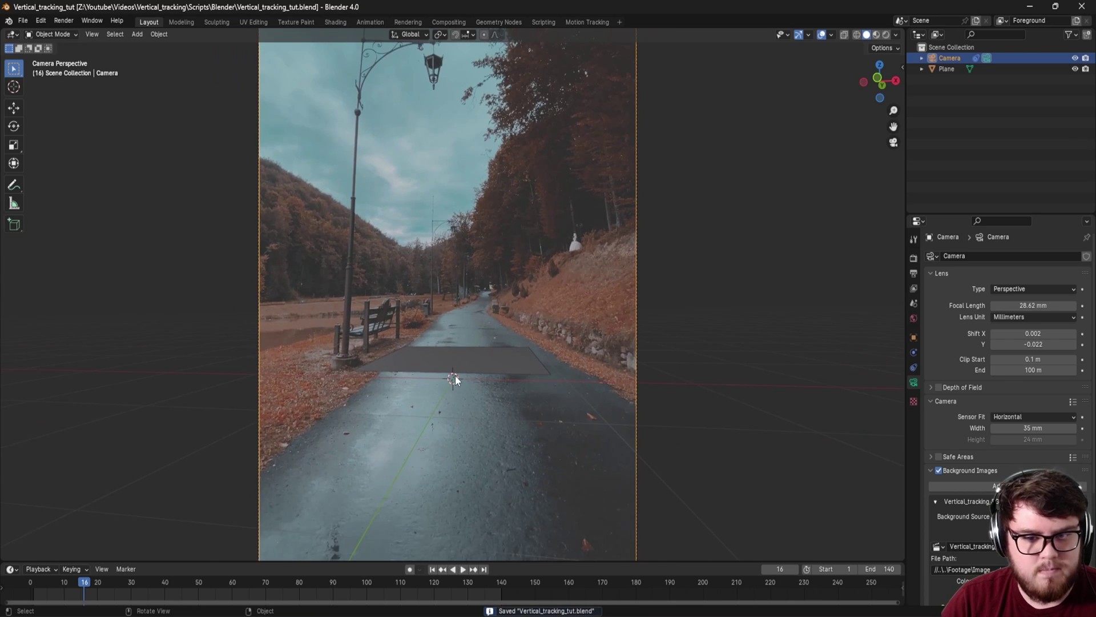
pyautogui.scroll(-2, 455, 380)
pyautogui.moveTo(84, 588); pyautogui.dragTo(153, 564)
pyautogui.press('space')
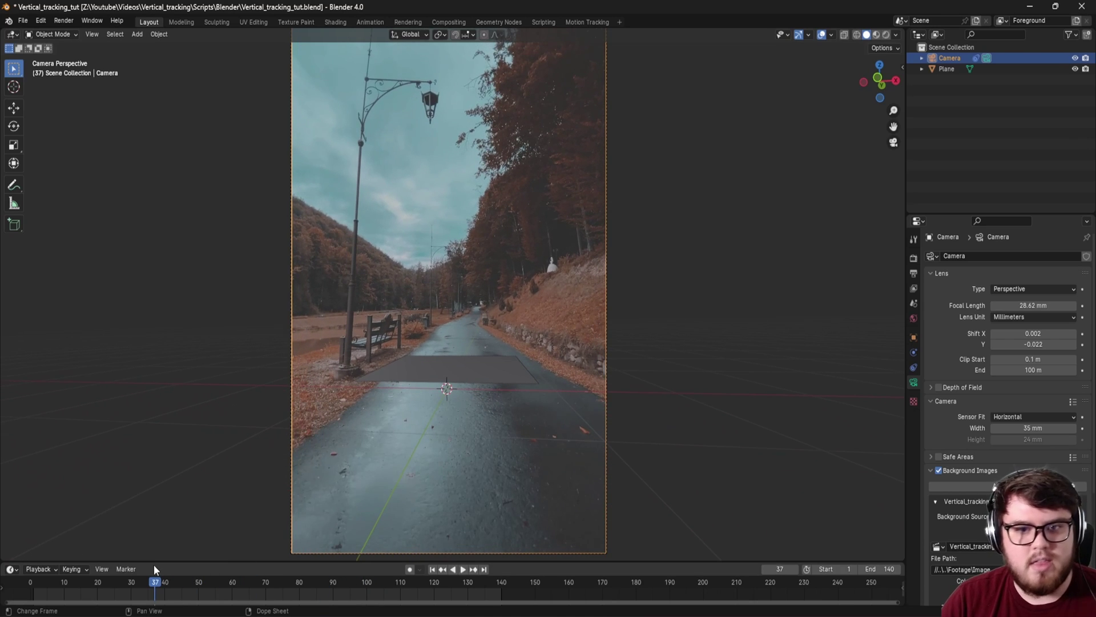
# - Hide the plane lying on the road in the viewport
pyautogui.keyDown('shift'); pyautogui.moveTo(463, 354); pyautogui.dragTo(450, 385, button='middle'); pyautogui.keyUp('shift')
pyautogui.click(466, 401)
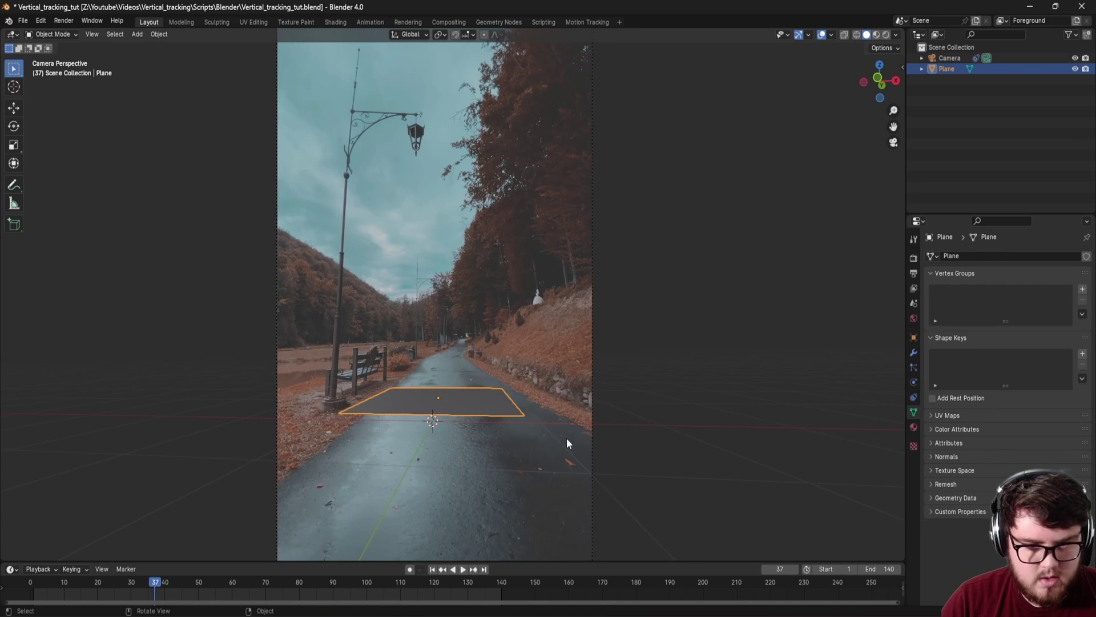
pyautogui.press('h')
pyautogui.scroll(1, 398, 464)
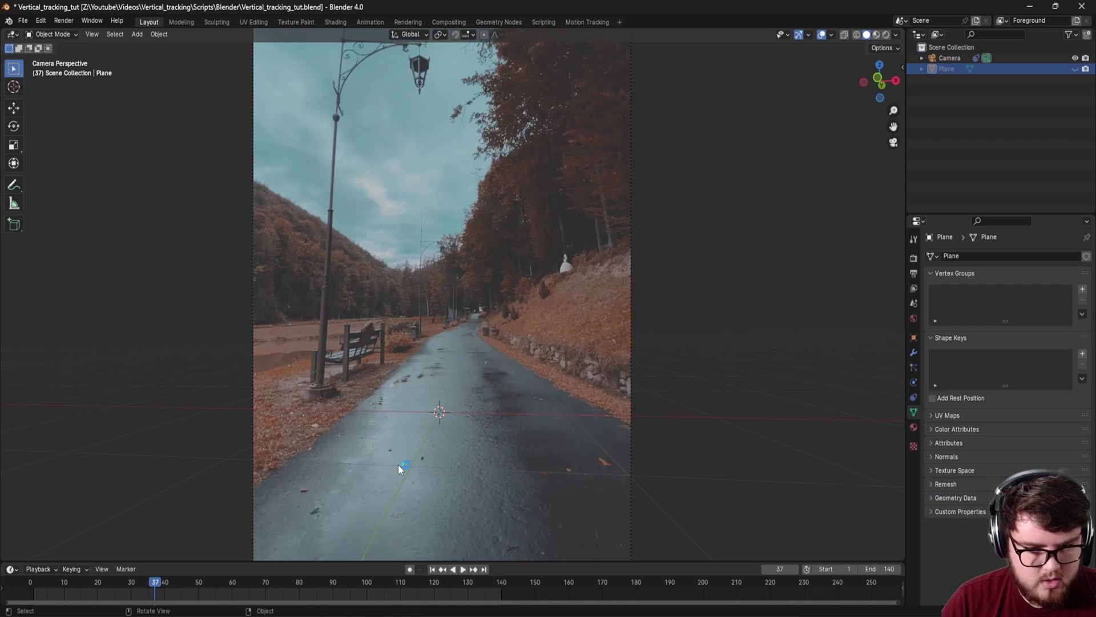
# - Add a mesh cube and raise its geometry along Z in Edit Mode so its base sits at the origin
pyautogui.hotkey('shift', 'a')
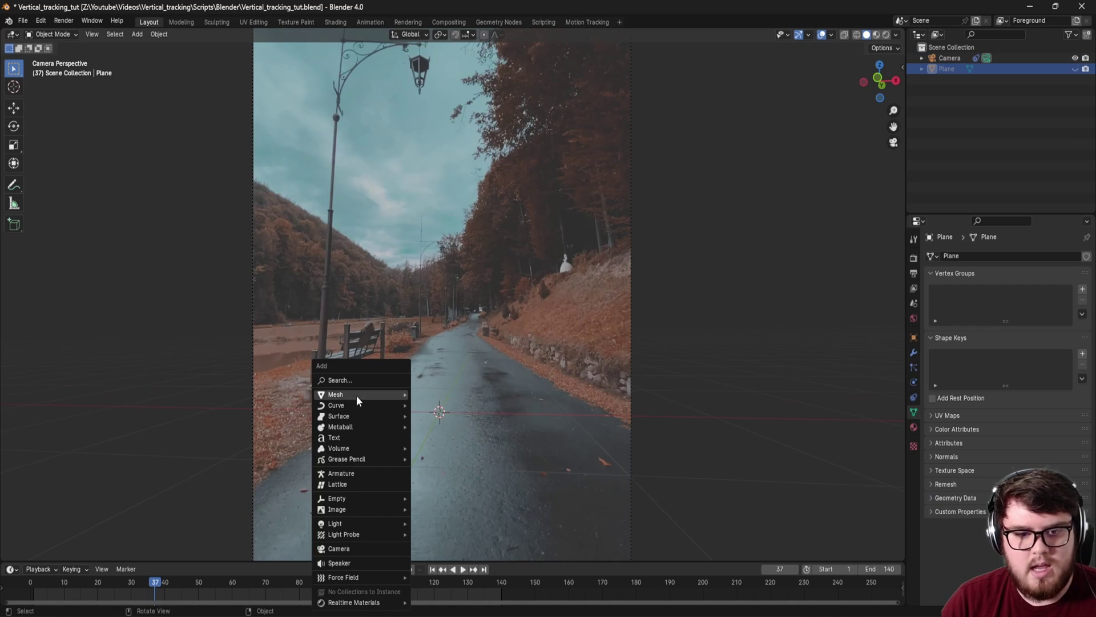
pyautogui.moveTo(357, 395)
pyautogui.click(479, 404)
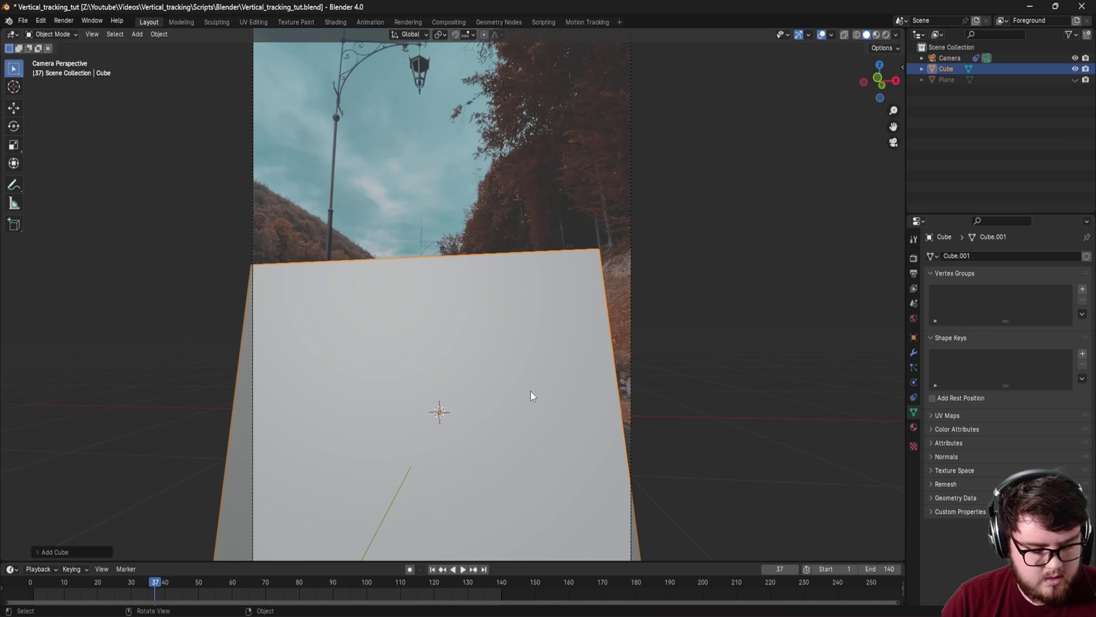
pyautogui.press('Tab')
pyautogui.press('g')
pyautogui.press('z')
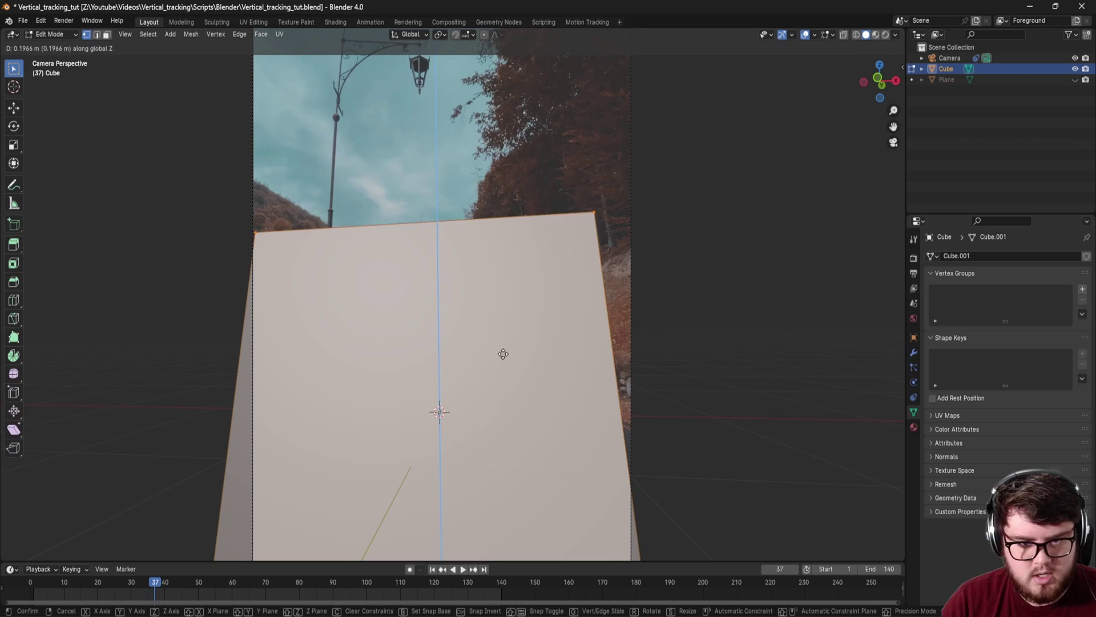
pyautogui.press('Return')
pyautogui.press('Tab')
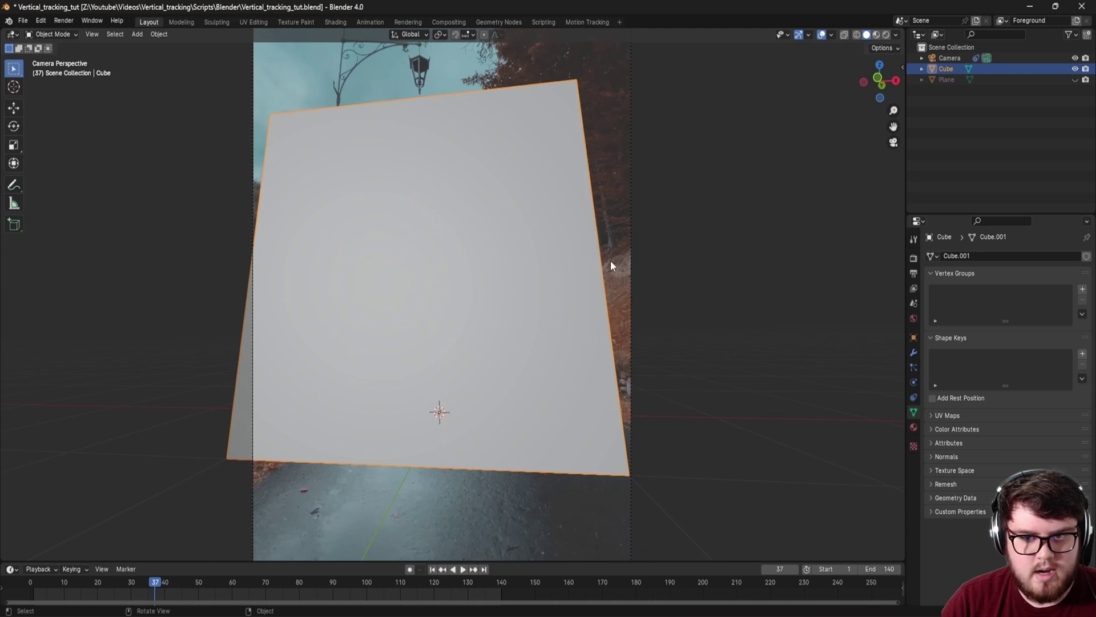
# - Scale the cube down to a small box on the road, check it from the front and save the file
pyautogui.press('s')
pyautogui.click(423, 379)
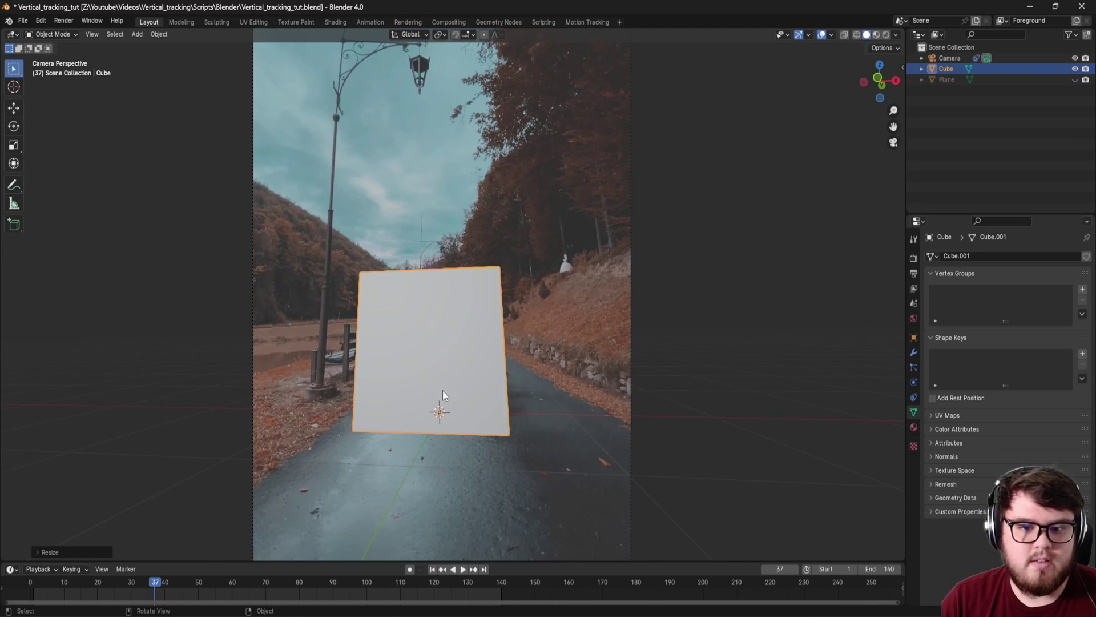
pyautogui.press('KP_1')
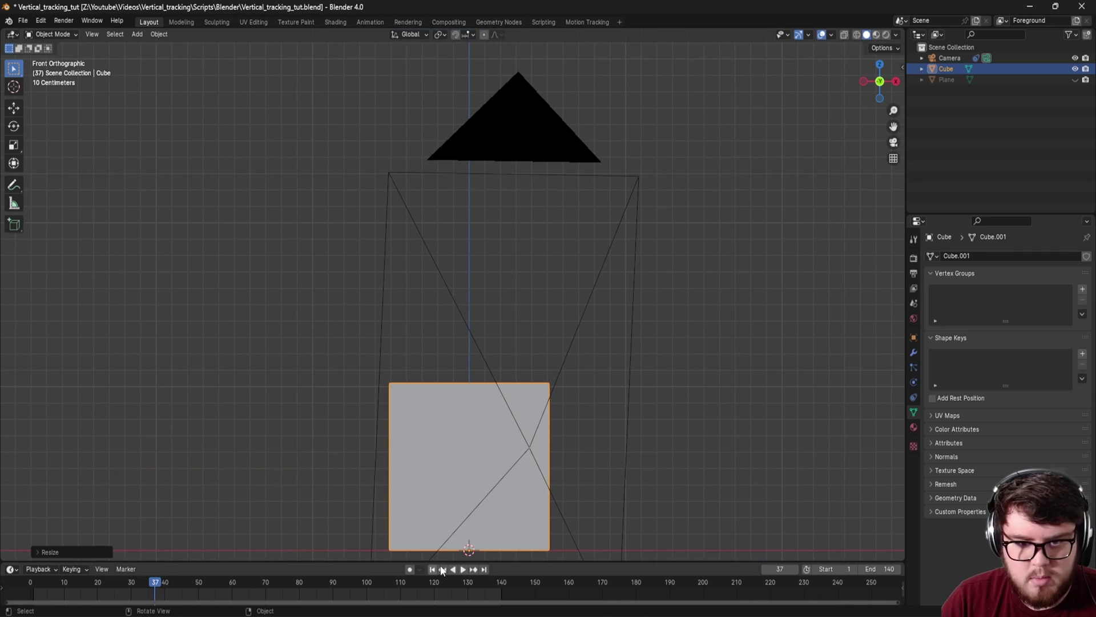
pyautogui.press('KP_0')
pyautogui.press('s')
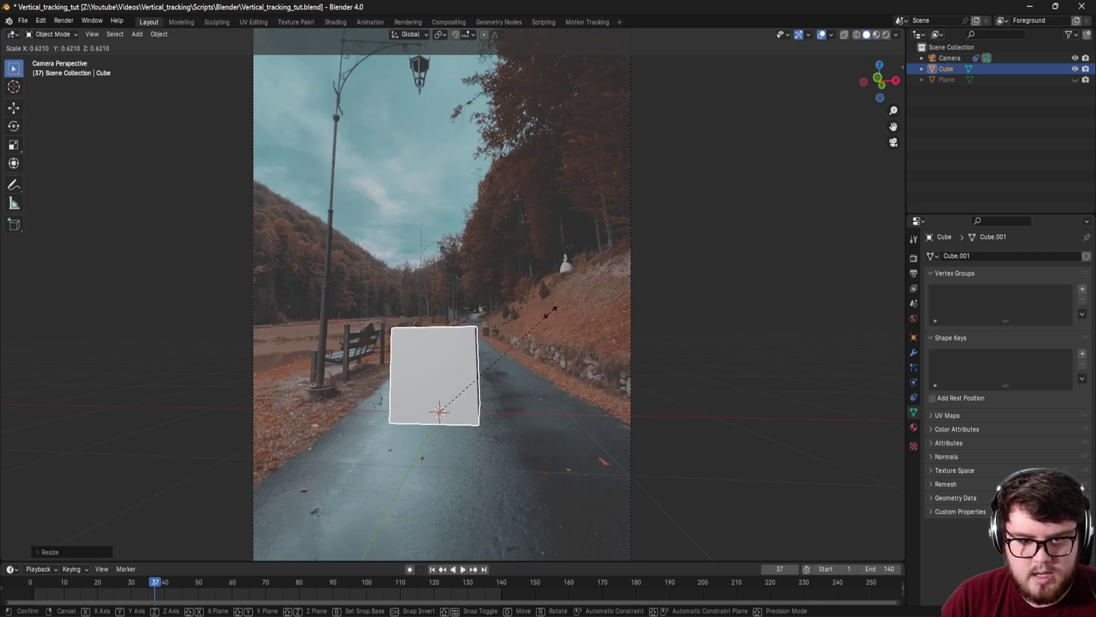
pyautogui.click(481, 347)
pyautogui.scroll(3, 481, 348)
pyautogui.hotkey('ctrl', 's')
# - Go to frame 114 and move the cube across the ground with global Z locked, onto the bench side of the road
pyautogui.moveTo(146, 591); pyautogui.dragTo(414, 582)
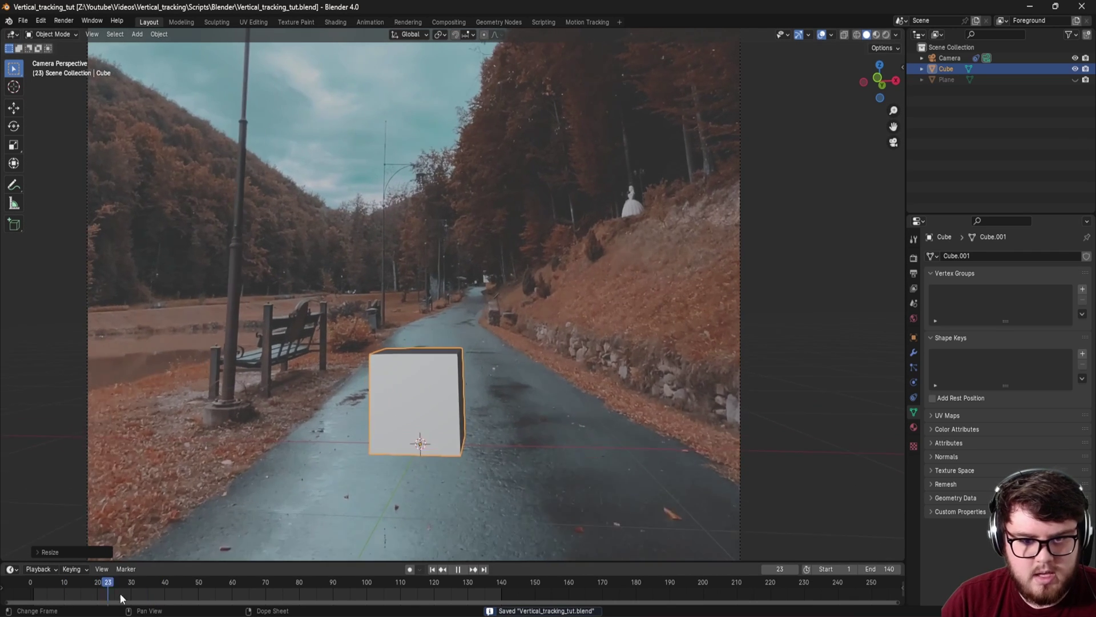
pyautogui.press('g')
pyautogui.hotkey('shift', 'z')
pyautogui.click(450, 398)
pyautogui.keyDown('shift'); pyautogui.moveTo(437, 486); pyautogui.dragTo(410, 399, button='middle'); pyautogui.keyUp('shift')
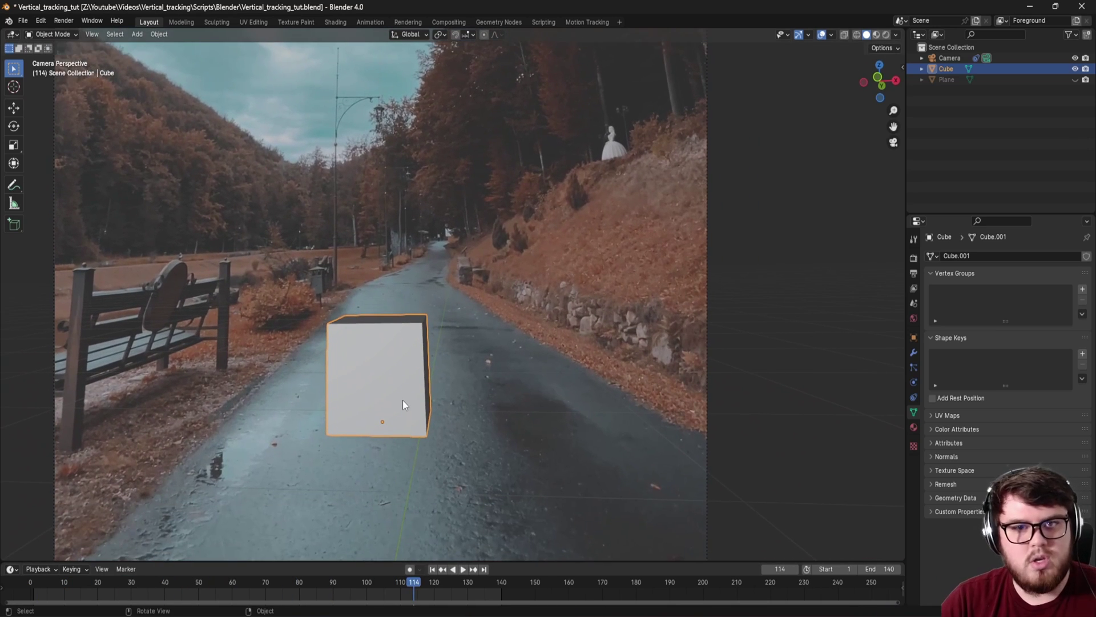